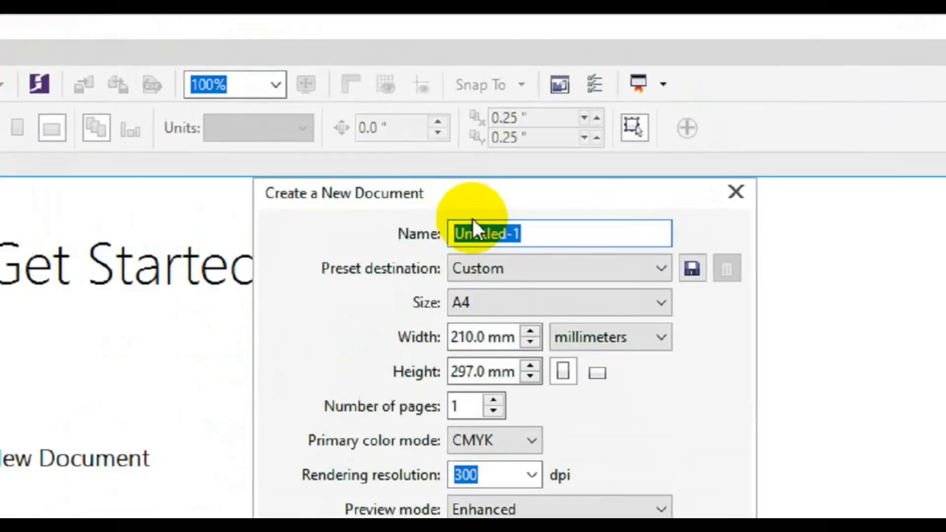
Create a new document named "Creative city banner design" in inches, 12 wide by 4 high
{"action": "type", "text": "Creative city banner design"}
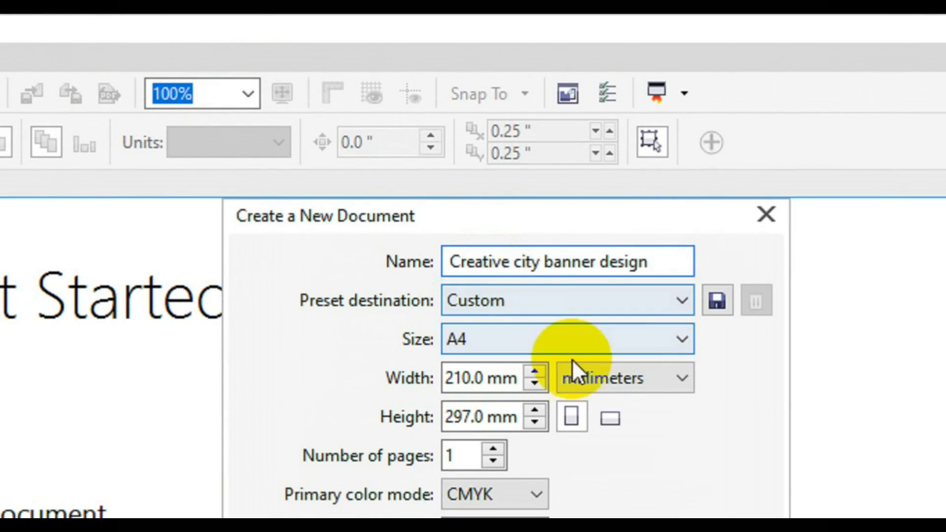
{"action": "left_click", "coordinate": [582, 377]}
{"action": "left_click", "coordinate": [620, 397]}
{"action": "double_click", "coordinate": [481, 369]}
{"action": "type", "text": "12"}
{"action": "double_click", "coordinate": [487, 401]}
{"action": "type", "text": "4"}
{"action": "left_click", "coordinate": [472, 427]}
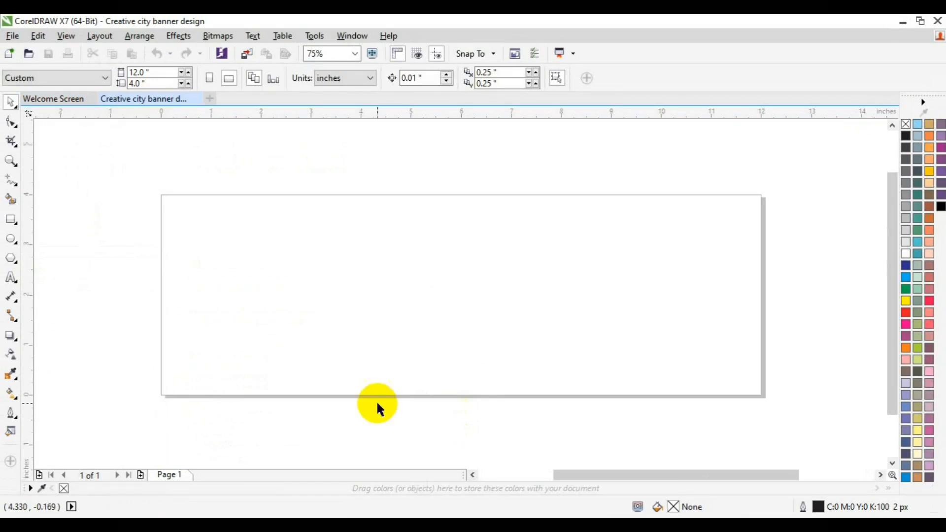
Add a page-sized 12 by 4 inch rectangle and draw a left-bulging curve from its upper edge to its lower edge with the Pen tool
{"action": "key", "text": "F3"}
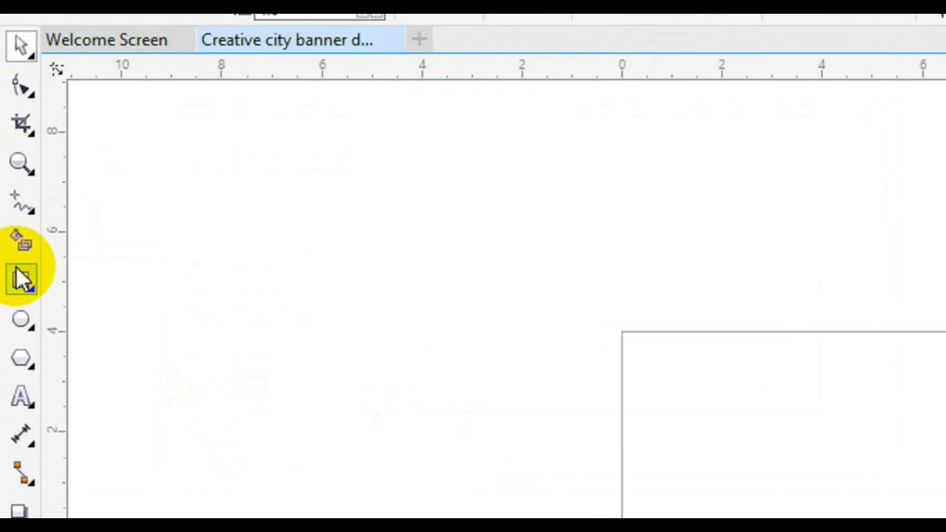
{"action": "double_click", "coordinate": [10, 219]}
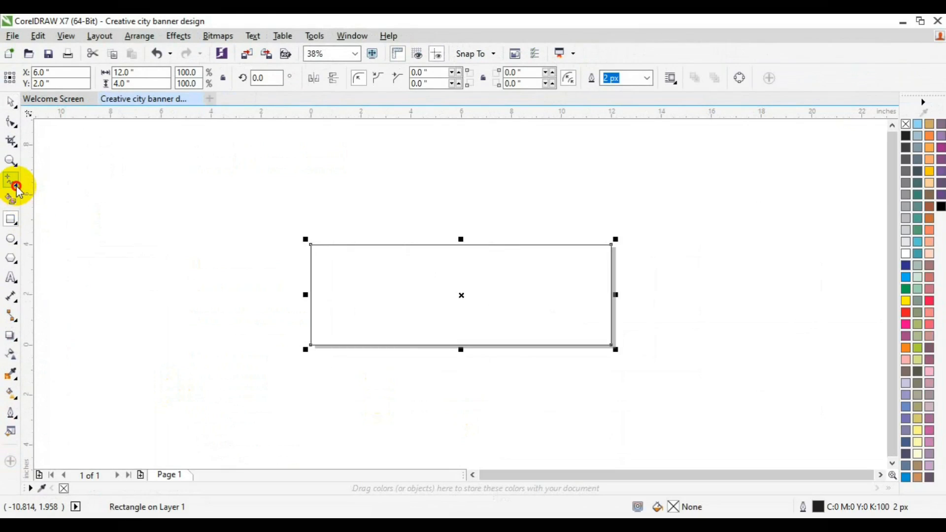
{"action": "left_click", "coordinate": [15, 185]}
{"action": "left_click", "coordinate": [51, 240]}
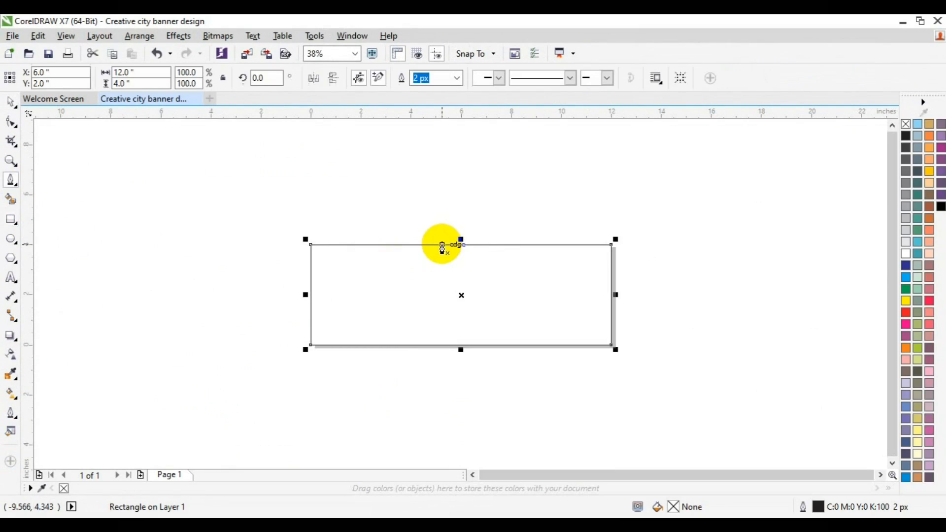
{"action": "left_click", "coordinate": [442, 245]}
{"action": "left_click_drag", "start_coordinate": [490, 346], "coordinate": [653, 422]}
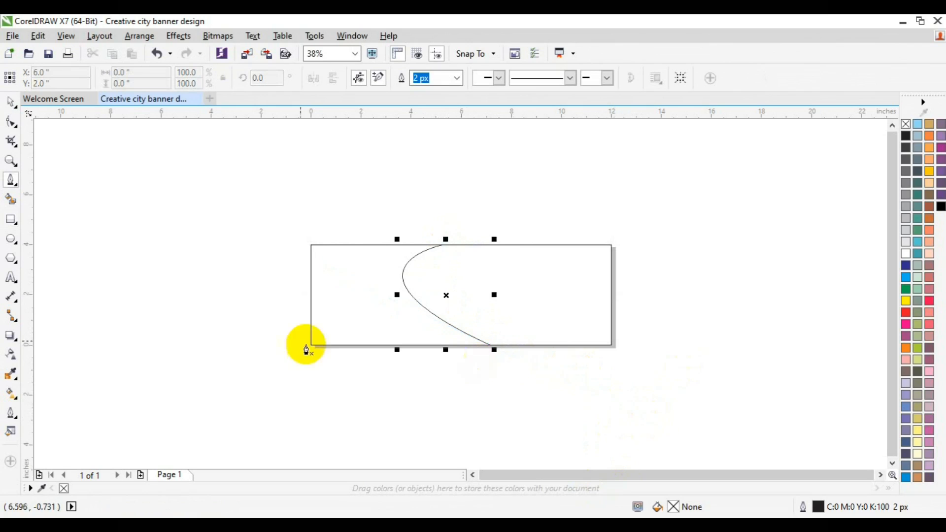
{"action": "left_click", "coordinate": [10, 101]}
{"action": "left_click", "coordinate": [249, 275]}
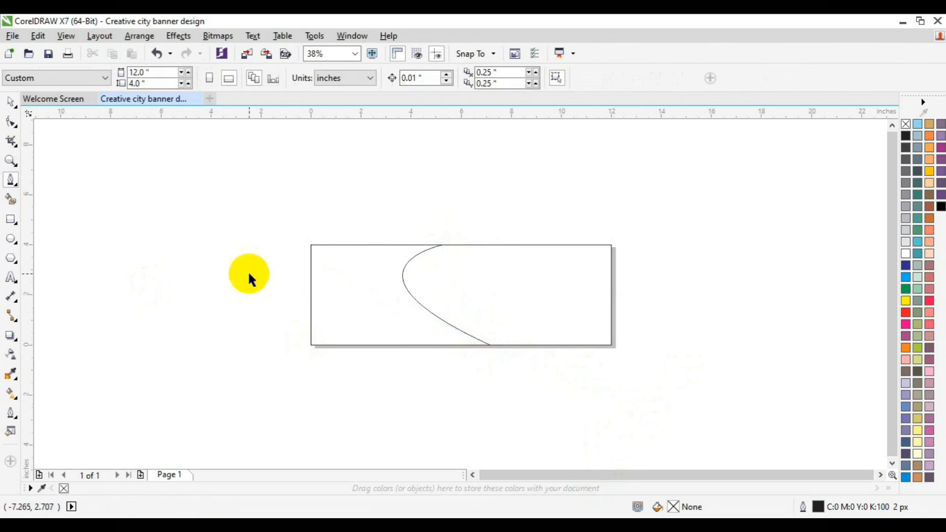
Deepen the curve's bulge slightly with the Shape tool, and nudge the whole curve right to about X 5.506 inches
{"action": "left_click", "coordinate": [466, 338]}
{"action": "left_click", "coordinate": [11, 122]}
{"action": "left_click_drag", "start_coordinate": [499, 276], "coordinate": [480, 352]}
{"action": "left_click_drag", "start_coordinate": [326, 270], "coordinate": [317, 274]}
{"action": "key", "text": "space"}
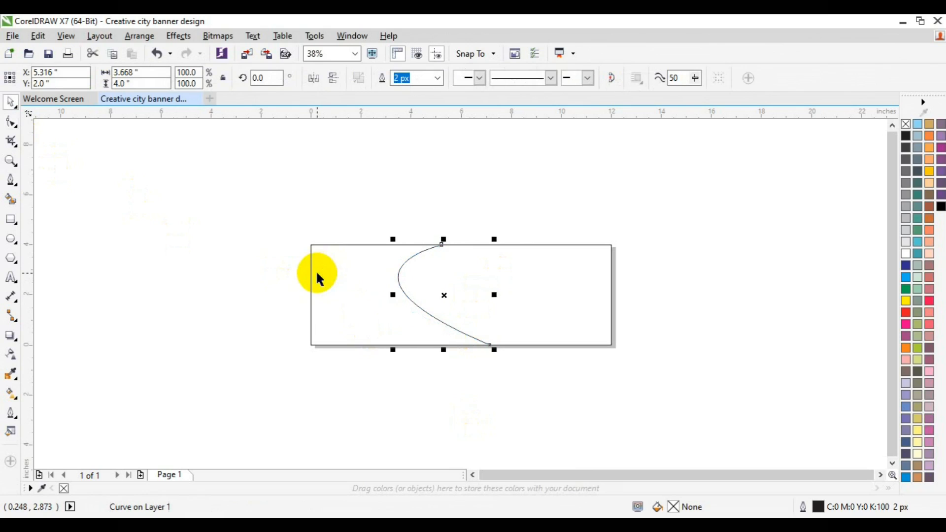
{"action": "key", "text": "Right"}
{"action": "key", "text": "Right"}
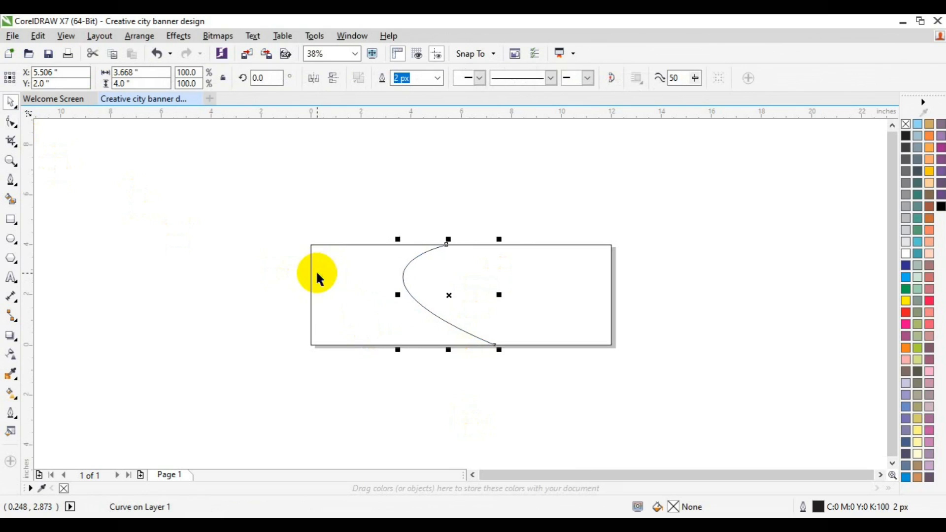
Duplicate the curve to the left at about X 4.033 inches, and move the copy's upper node right, closer to the original's upper end
{"action": "left_click_drag", "start_coordinate": [454, 300], "coordinate": [418, 300]}
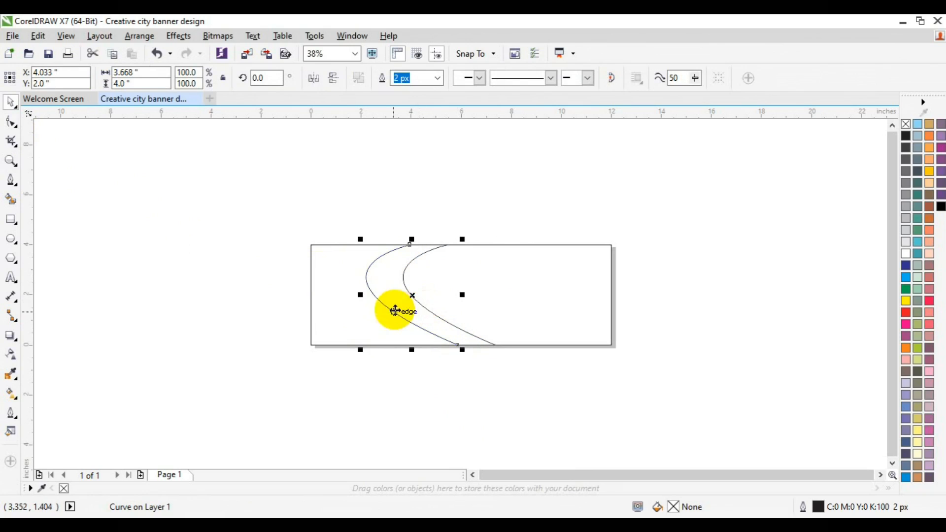
{"action": "left_click", "coordinate": [11, 123]}
{"action": "left_click_drag", "start_coordinate": [381, 222], "coordinate": [451, 262]}
{"action": "key", "text": "Right"}
{"action": "key", "text": "Right"}
{"action": "key", "text": "Right"}
{"action": "key", "text": "Right"}
{"action": "key", "text": "Right"}
{"action": "key", "text": "Right"}
{"action": "key", "text": "Right"}
{"action": "key", "text": "Right"}
{"action": "key", "text": "Right"}
{"action": "key", "text": "Right"}
{"action": "key", "text": "Right"}
{"action": "key", "text": "Right"}
{"action": "key", "text": "Right"}
{"action": "key", "text": "Right"}
{"action": "key", "text": "Right"}
{"action": "key", "text": "Right"}
{"action": "key", "text": "Right"}
{"action": "key", "text": "Right"}
{"action": "key", "text": "Right"}
{"action": "key", "text": "Right"}
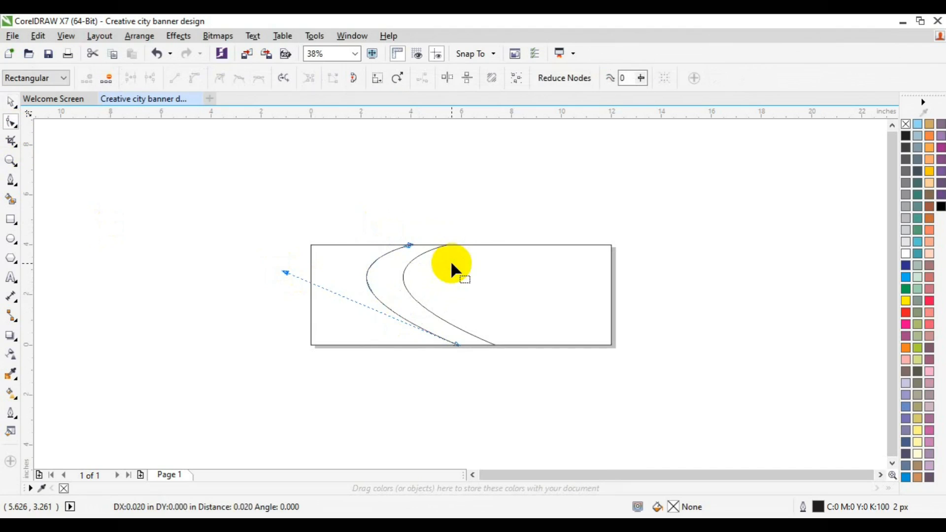
{"action": "key", "text": "Right"}
{"action": "key", "text": "Right"}
{"action": "key", "text": "Right"}
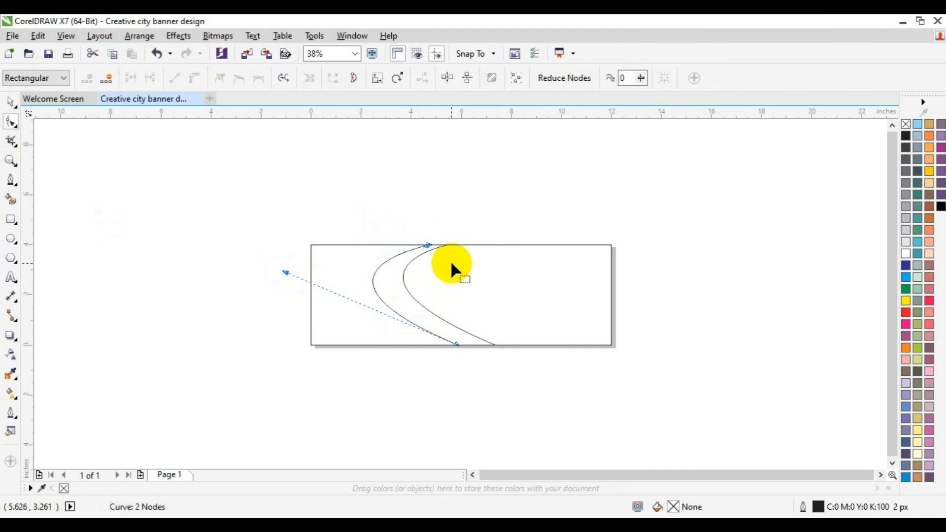
Move the left curve's lower node left along the rectangle's bottom edge to widen the gap between the two curves
{"action": "left_click_drag", "start_coordinate": [473, 332], "coordinate": [408, 394]}
{"action": "key", "text": "Left"}
{"action": "key", "text": "Left"}
{"action": "key", "text": "Left"}
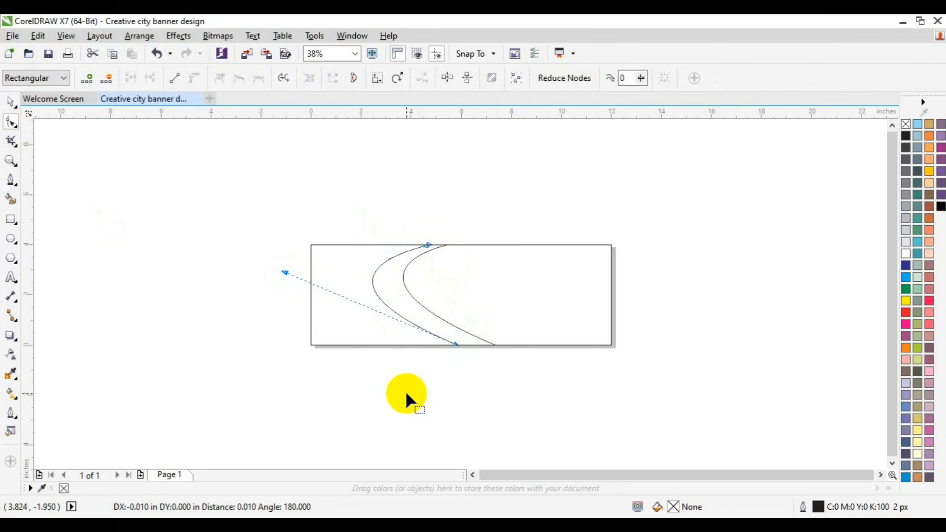
{"action": "key", "text": "Left"}
{"action": "key", "text": "Left"}
{"action": "key", "text": "Left"}
{"action": "key", "text": "Left"}
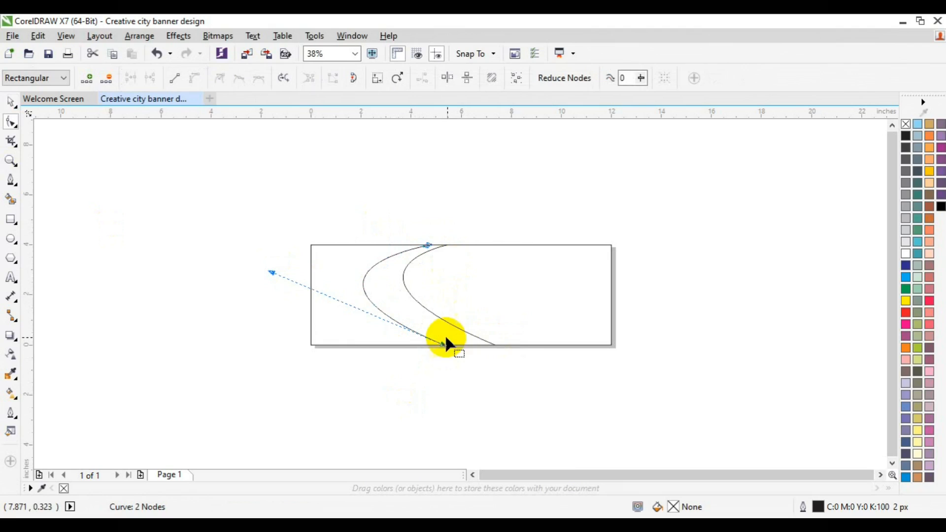
{"action": "key", "text": "Left"}
{"action": "key", "text": "Left"}
{"action": "key", "text": "Left"}
{"action": "key", "text": "Left"}
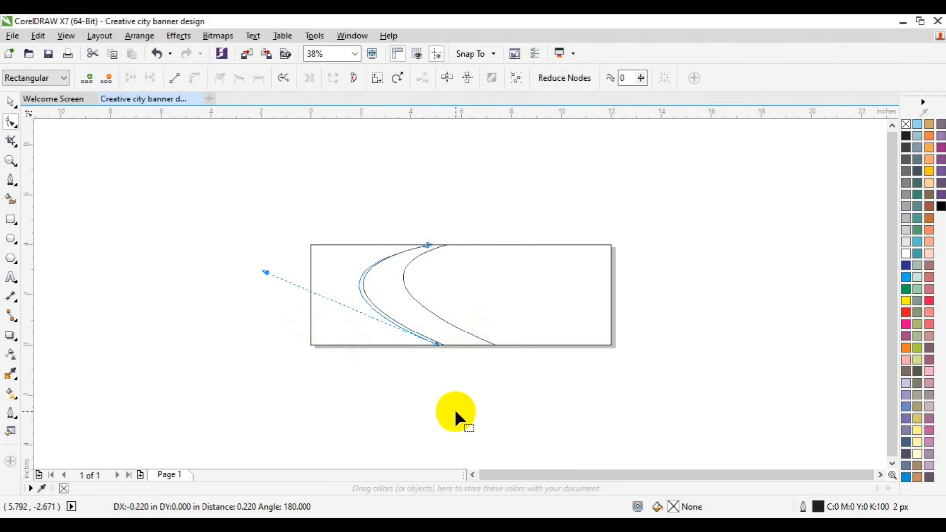
{"action": "key", "text": "Left"}
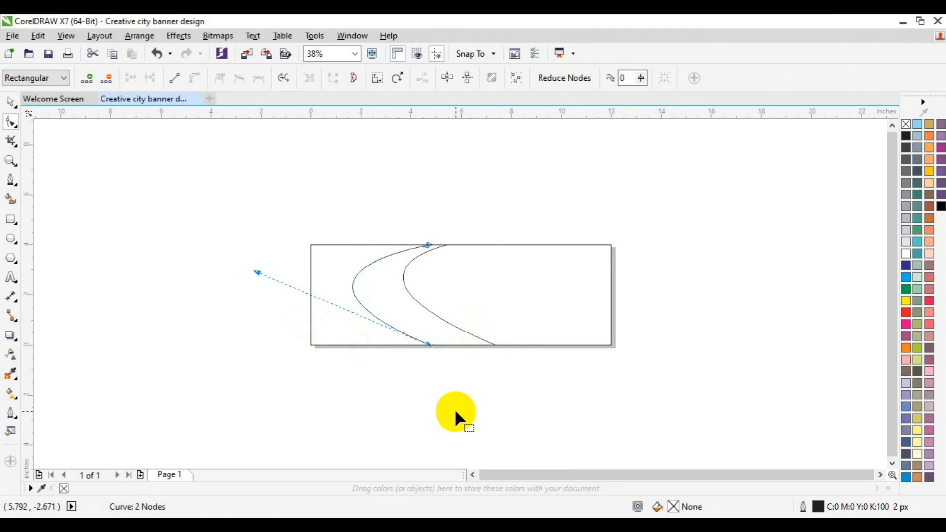
Nudge the left curve's upper node slightly to the right and deselect the curve
{"action": "key", "text": "space"}
{"action": "left_click", "coordinate": [11, 121]}
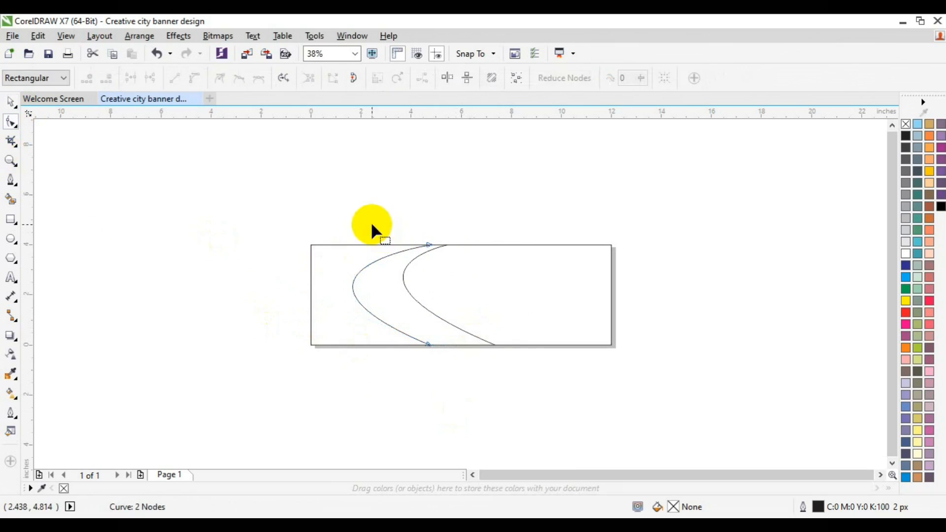
{"action": "left_click_drag", "start_coordinate": [372, 225], "coordinate": [467, 269]}
{"action": "key", "text": "Right"}
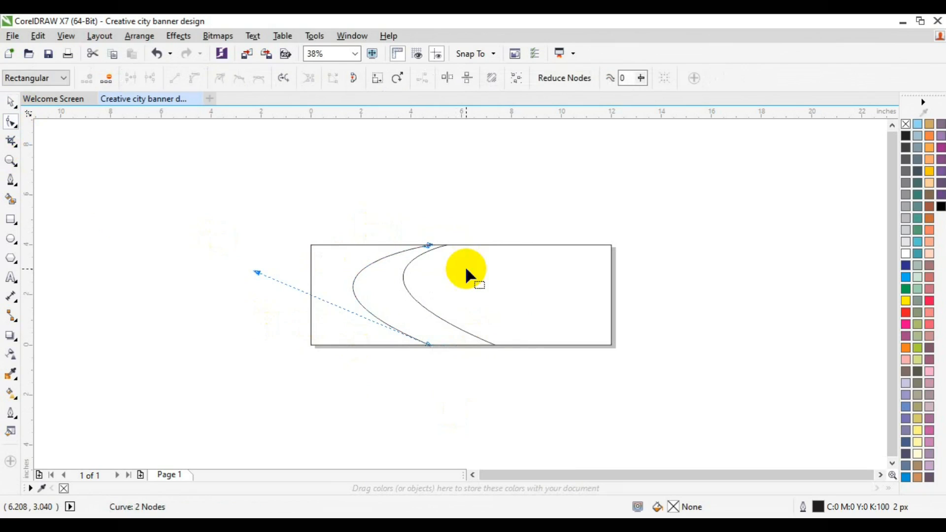
{"action": "key", "text": "space"}
{"action": "left_click", "coordinate": [179, 234]}
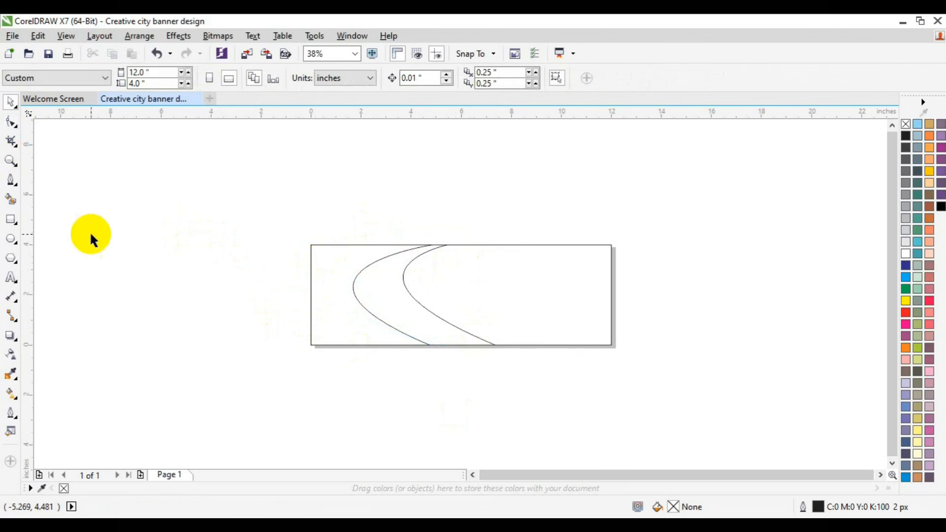
{"action": "left_click", "coordinate": [11, 181]}
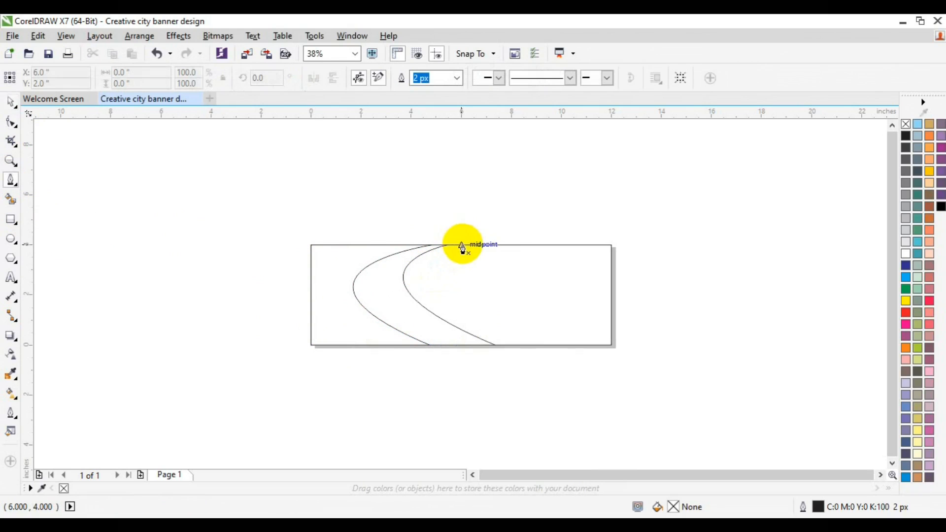
{"action": "left_click", "coordinate": [461, 247]}
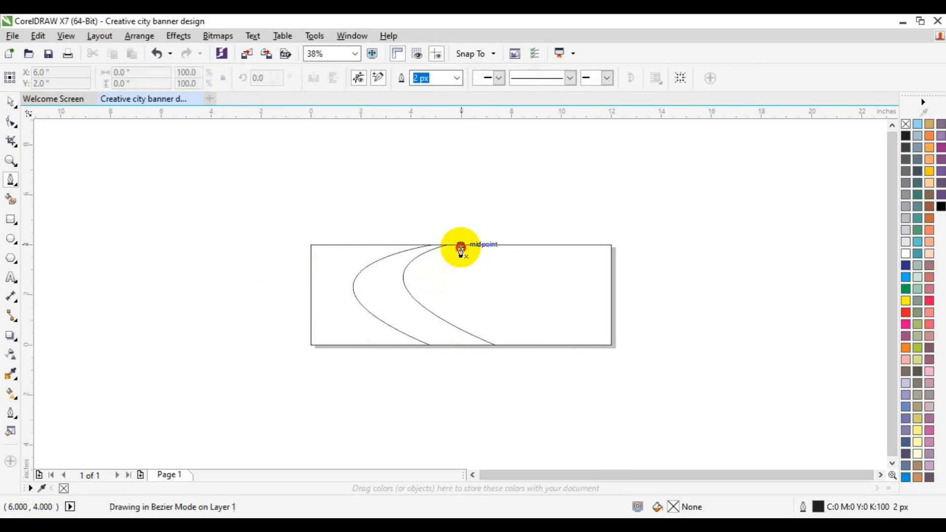
{"action": "mouse_move", "coordinate": [418, 302]}
{"action": "left_mouse_down"}
{"action": "mouse_move", "coordinate": [443, 351]}
{"action": "mouse_move", "coordinate": [427, 361]}
{"action": "mouse_move", "coordinate": [448, 354]}
{"action": "left_mouse_up"}
{"action": "left_click", "coordinate": [482, 354]}
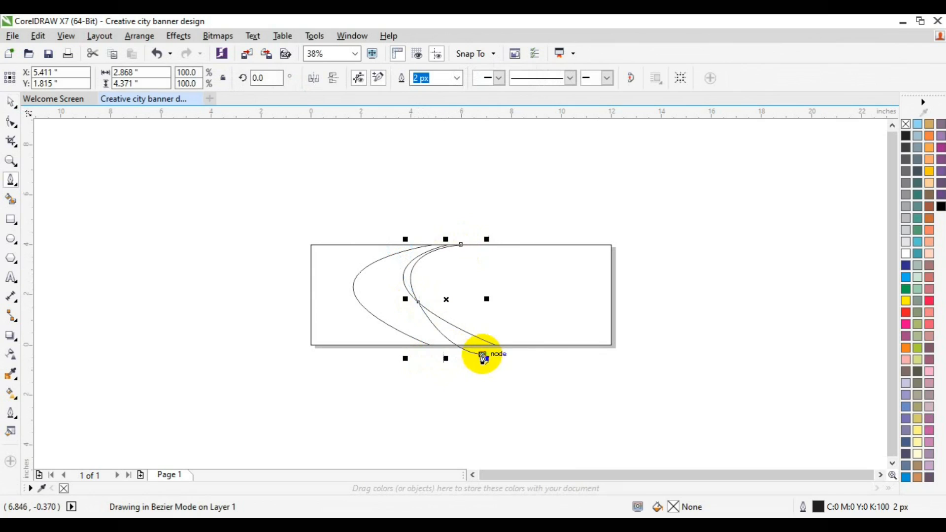
{"action": "key", "text": "space"}
{"action": "left_click", "coordinate": [464, 430]}
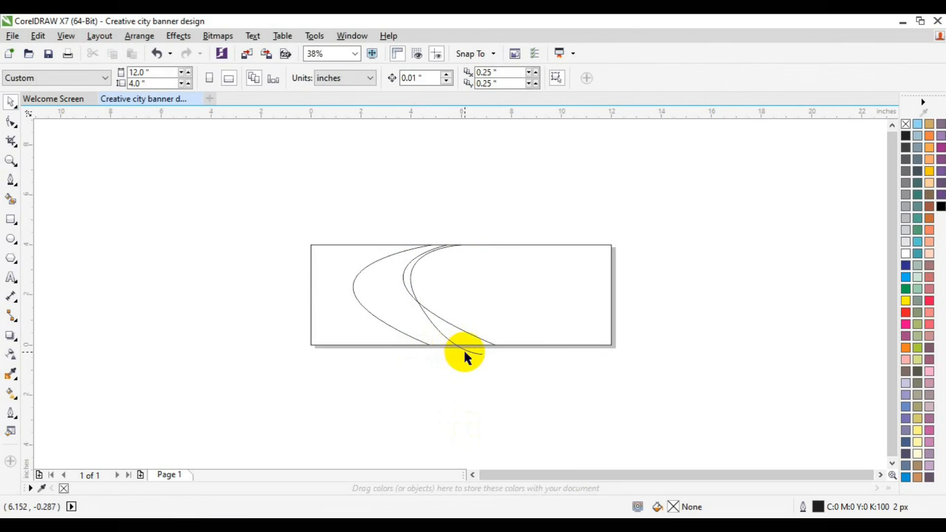
{"action": "left_click", "coordinate": [470, 351]}
{"action": "key", "text": "Delete"}
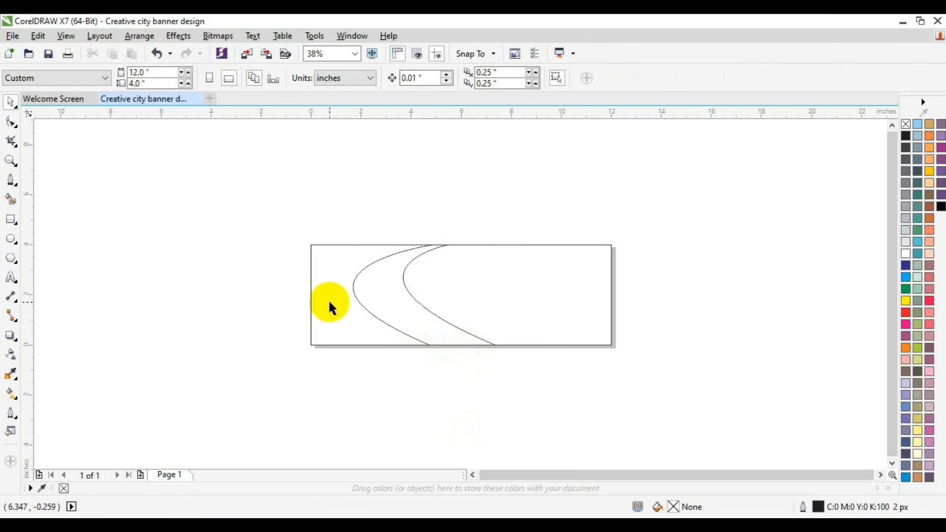
Add a node on the right curve's bend and draw a Pen curve from the midpoint of the rectangle's upper edge to it
{"action": "left_click", "coordinate": [10, 180]}
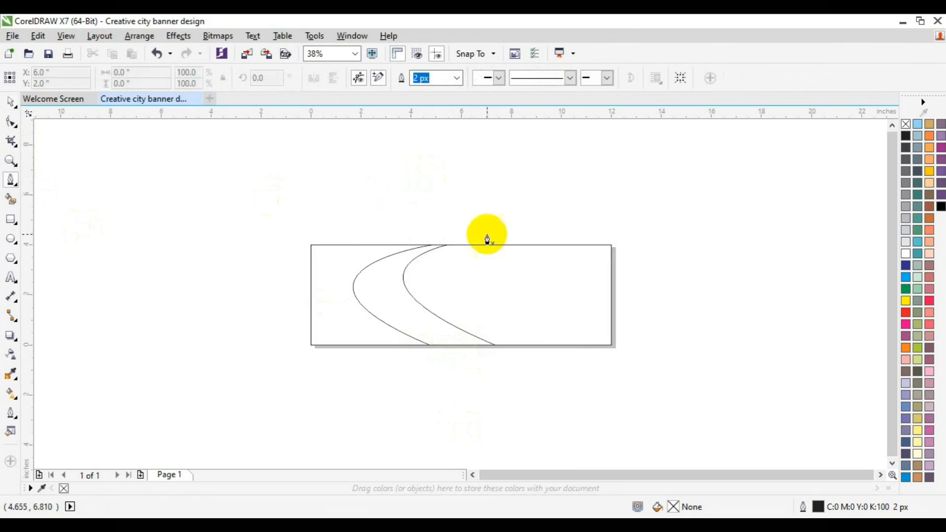
{"action": "left_click_drag", "start_coordinate": [407, 291], "coordinate": [460, 245]}
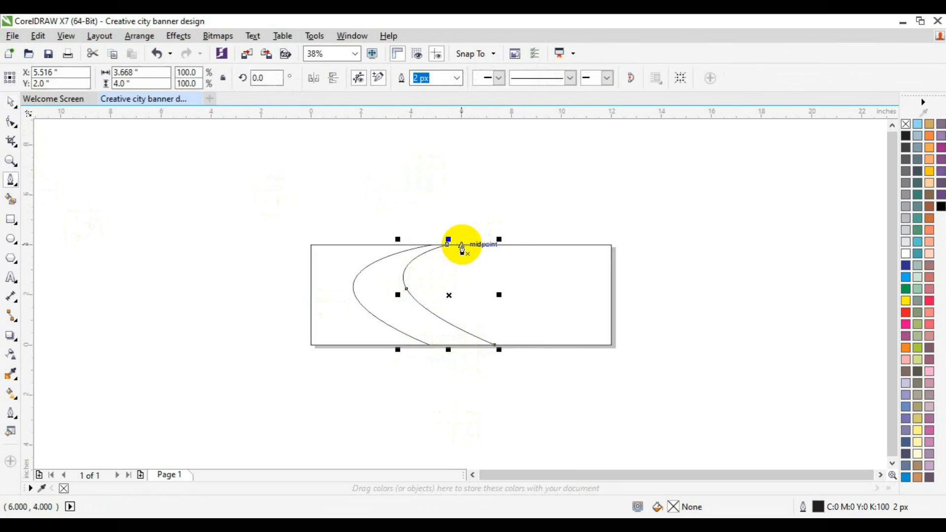
{"action": "left_click_drag", "start_coordinate": [407, 291], "coordinate": [420, 319]}
{"action": "key", "text": "space"}
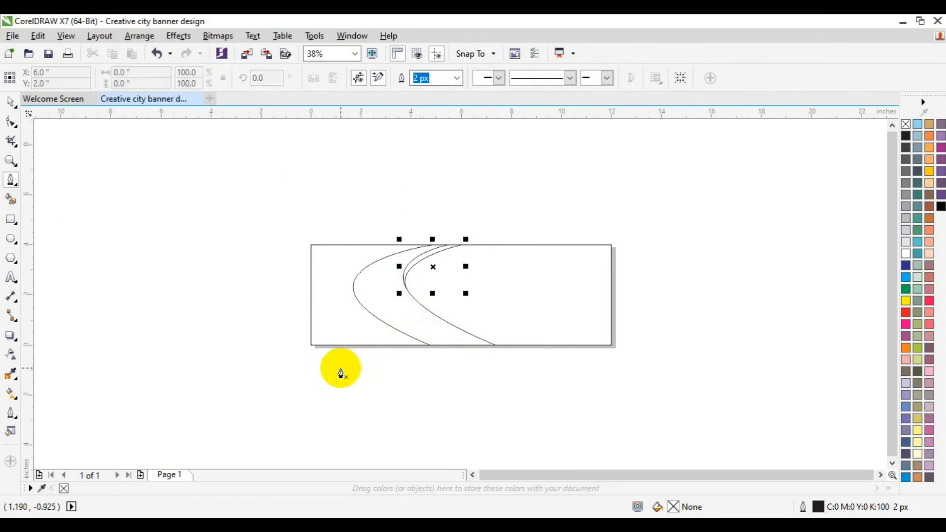
{"action": "left_click", "coordinate": [340, 367]}
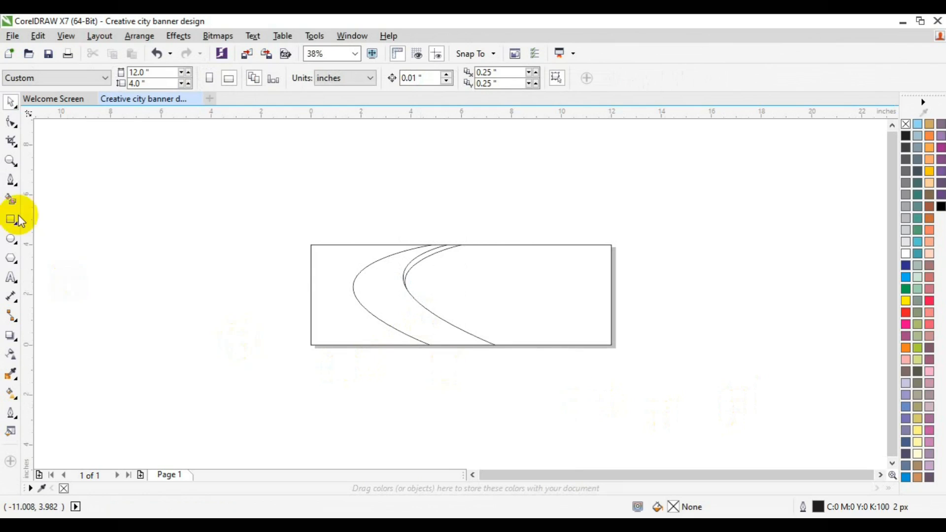
Draw a thin crescent about 3.13 by 1.79 inches in the rectangle's lower-left area, starting and ending on its bottom edge
{"action": "left_click", "coordinate": [10, 179]}
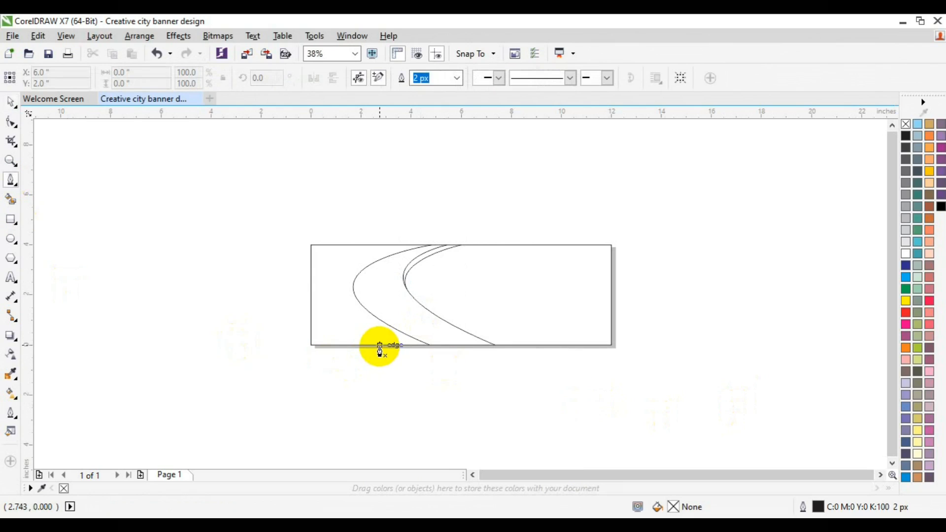
{"action": "left_click", "coordinate": [393, 344]}
{"action": "left_click_drag", "start_coordinate": [338, 299], "coordinate": [330, 268]}
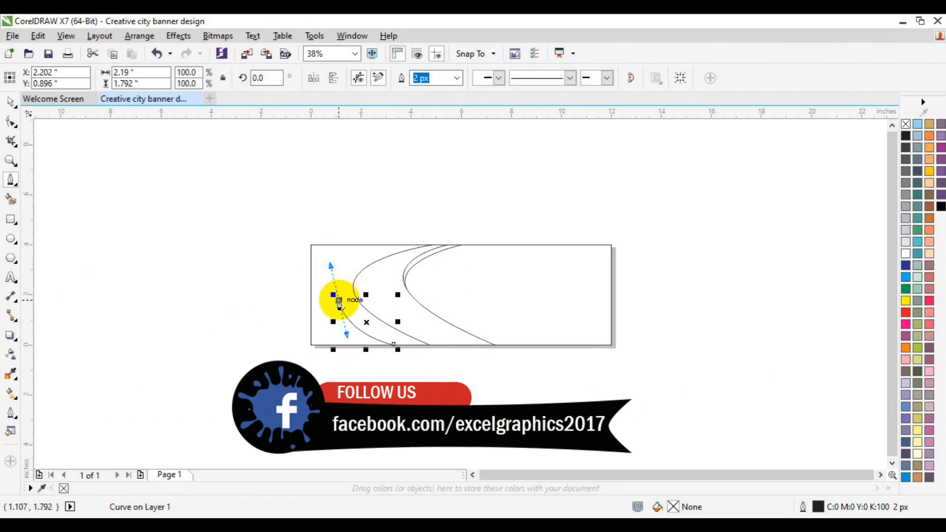
{"action": "left_click", "coordinate": [338, 300]}
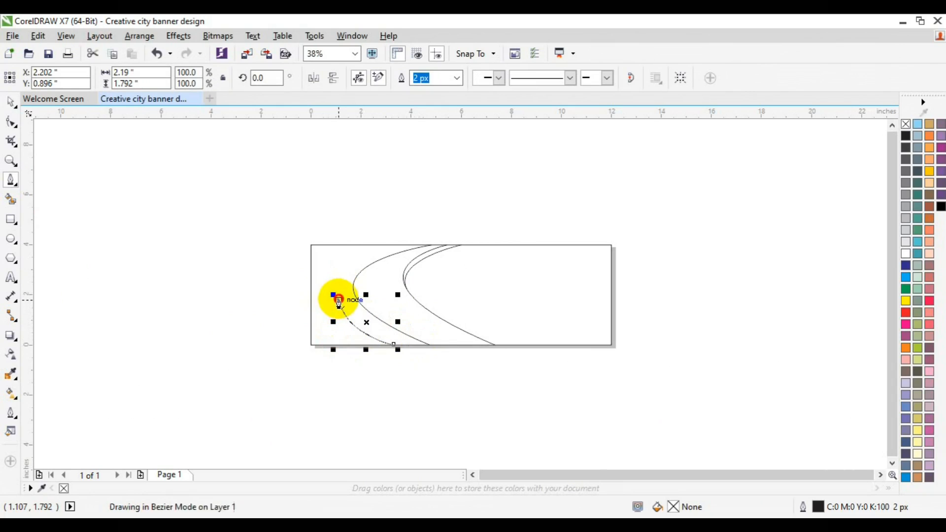
{"action": "left_click", "coordinate": [339, 299]}
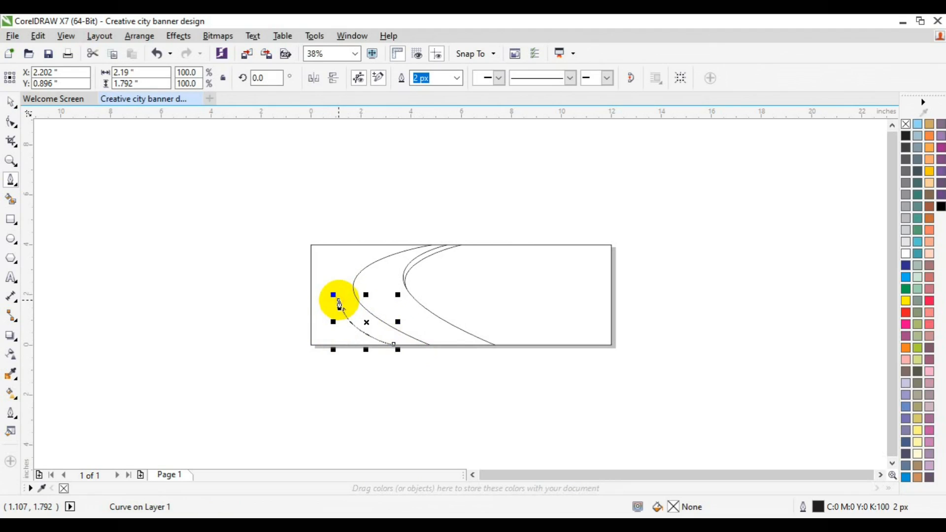
{"action": "left_click_drag", "start_coordinate": [418, 347], "coordinate": [480, 345]}
{"action": "key", "text": "space"}
{"action": "left_click", "coordinate": [460, 401]}
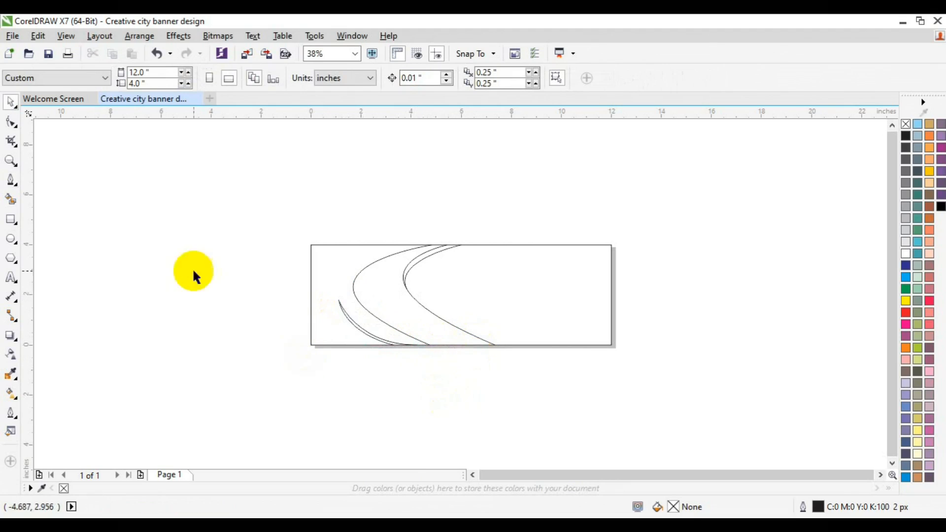
Remove the upper node of the thin crescent in the rectangle's lower-left area and delete the whole shape
{"action": "left_click", "coordinate": [364, 338]}
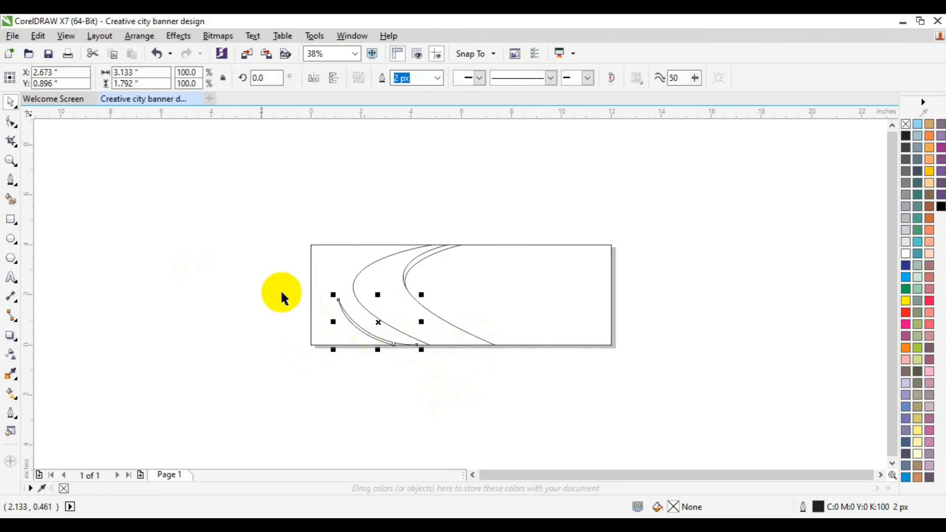
{"action": "left_click", "coordinate": [10, 122]}
{"action": "left_click_drag", "start_coordinate": [261, 274], "coordinate": [340, 333]}
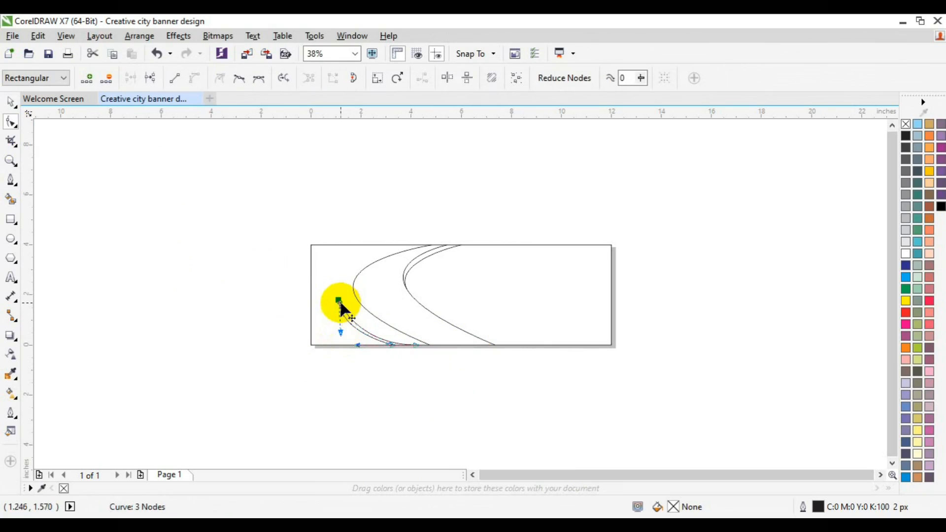
{"action": "key", "text": "Delete"}
{"action": "key", "text": "m"}
{"action": "key", "text": "space"}
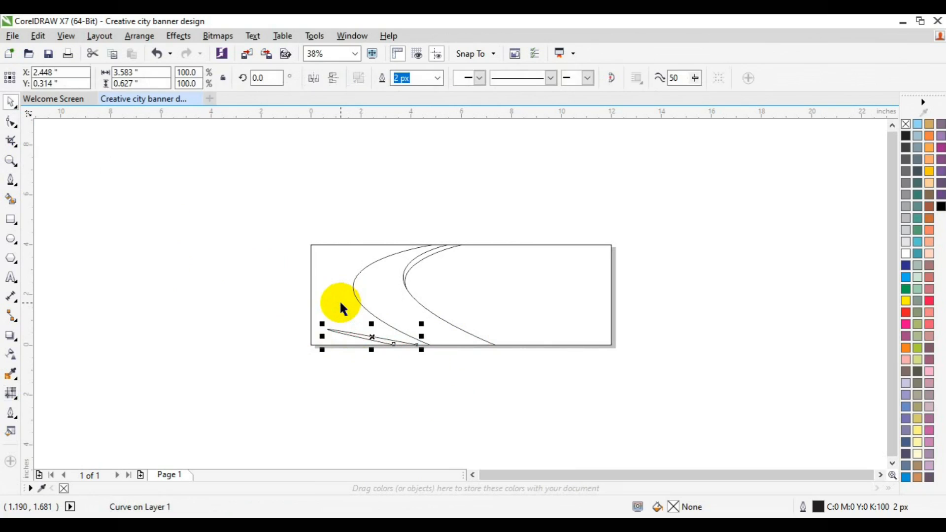
{"action": "key", "text": "Delete"}
Try moving the right curve about 0.5 inches to the left and undo the move
{"action": "left_click", "coordinate": [436, 315]}
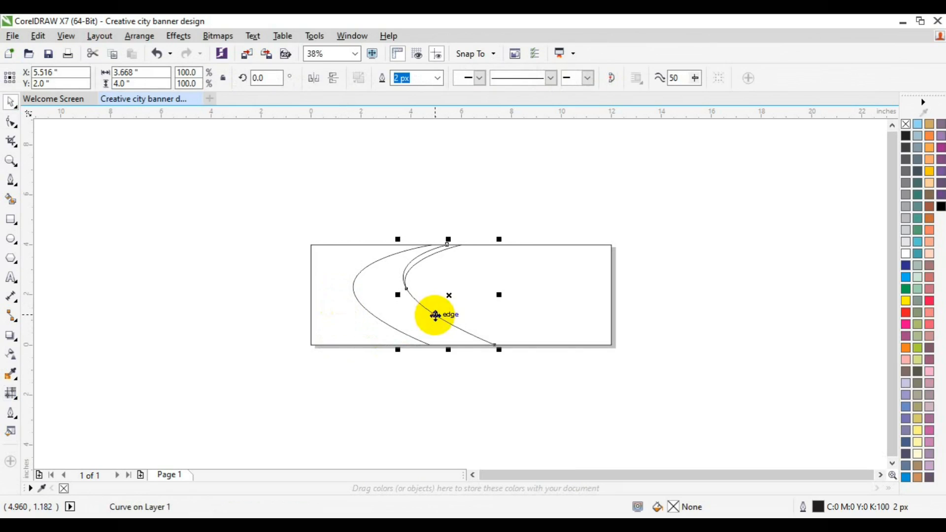
{"action": "left_click_drag", "start_coordinate": [435, 316], "coordinate": [423, 318]}
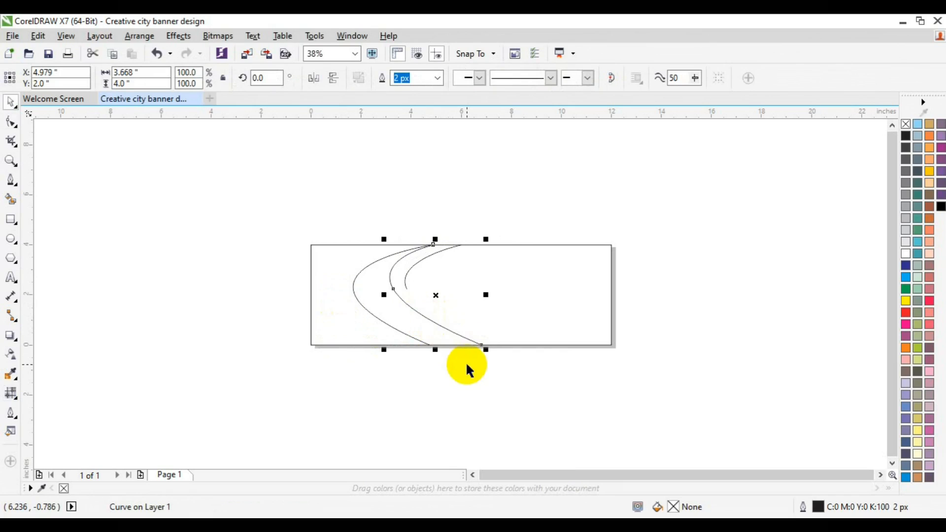
{"action": "key", "text": "ctrl+z"}
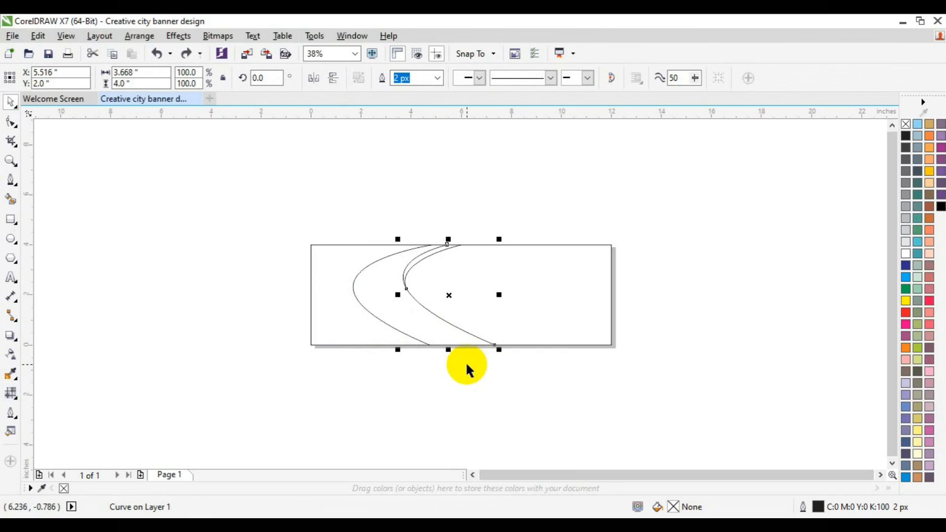
Make two slightly offset copies of the right curve and position them together just left of it
{"action": "key", "text": "ctrl+d"}
{"action": "left_click_drag", "start_coordinate": [457, 289], "coordinate": [386, 294]}
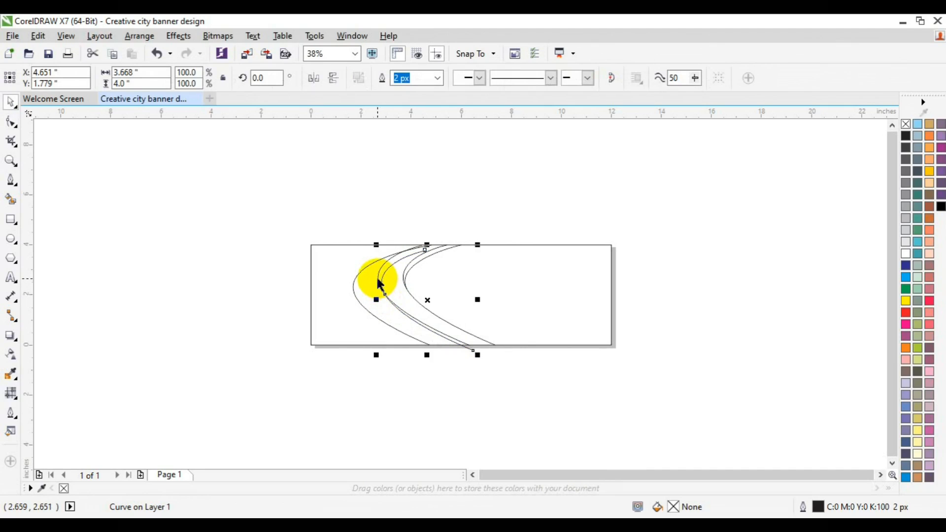
{"action": "left_click", "coordinate": [378, 281], "text": "shift"}
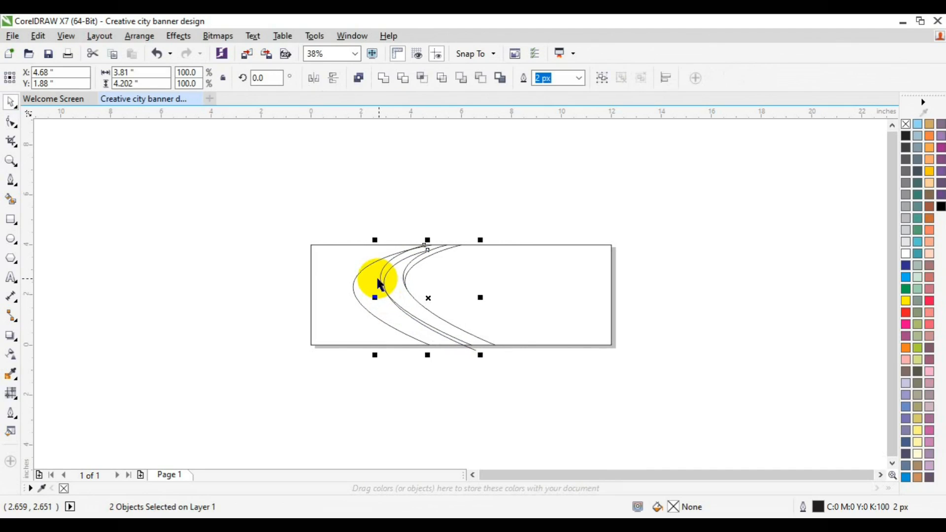
{"action": "key", "text": "Right"}
{"action": "key", "text": "Right"}
{"action": "key", "text": "Right"}
{"action": "key", "text": "Right"}
{"action": "key", "text": "Right"}
{"action": "key", "text": "Right"}
{"action": "key", "text": "Right"}
{"action": "key", "text": "Right"}
{"action": "key", "text": "Right"}
{"action": "key", "text": "Right"}
{"action": "key", "text": "Right"}
{"action": "key", "text": "Right"}
{"action": "key", "text": "Right"}
{"action": "key", "text": "Right"}
{"action": "key", "text": "Right"}
{"action": "key", "text": "Right"}
{"action": "key", "text": "Right"}
{"action": "key", "text": "Right"}
{"action": "key", "text": "Right"}
{"action": "key", "text": "Right"}
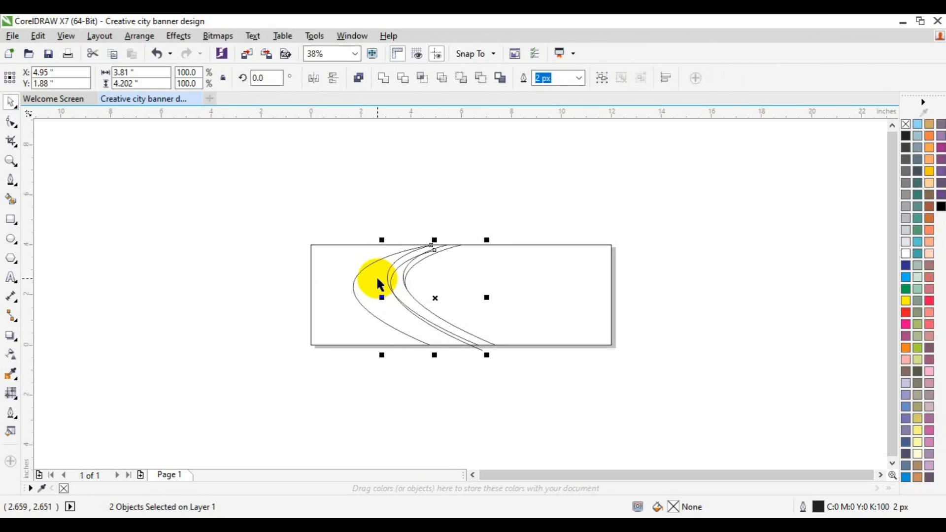
{"action": "left_click", "coordinate": [511, 385]}
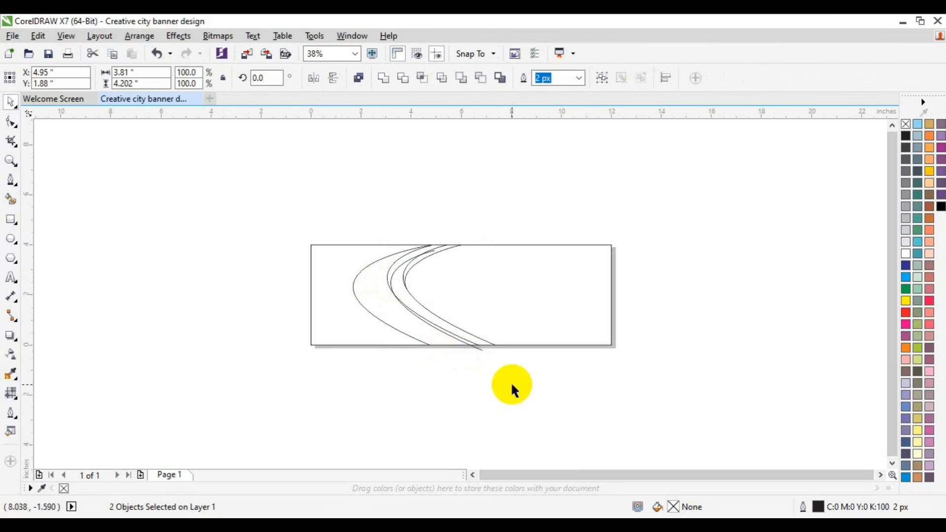
Nudge the lower end node of the lower right-curve copy about 0.08 inches left and deselect the curve
{"action": "left_click", "coordinate": [476, 350]}
{"action": "left_click", "coordinate": [11, 121]}
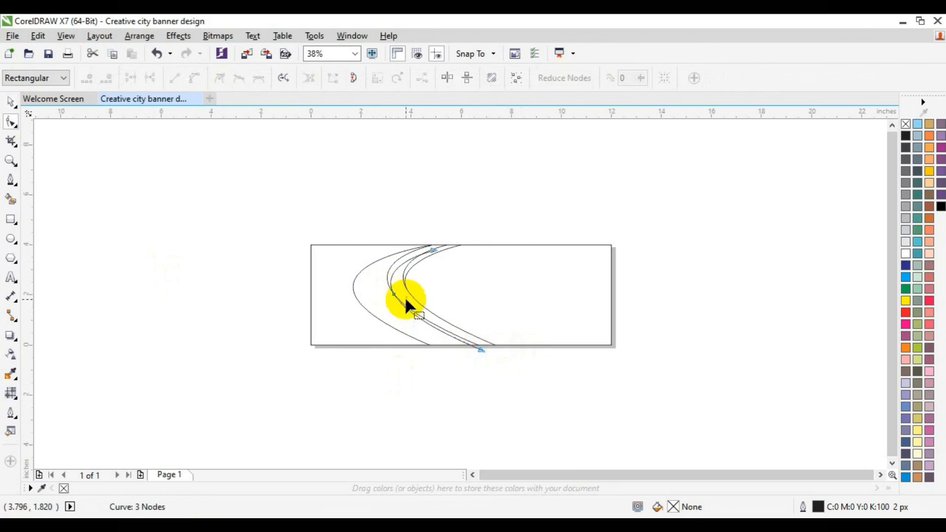
{"action": "left_click_drag", "start_coordinate": [502, 344], "coordinate": [462, 360]}
{"action": "key", "text": "Left"}
{"action": "key", "text": "Left"}
{"action": "key", "text": "Left"}
{"action": "key", "text": "Left"}
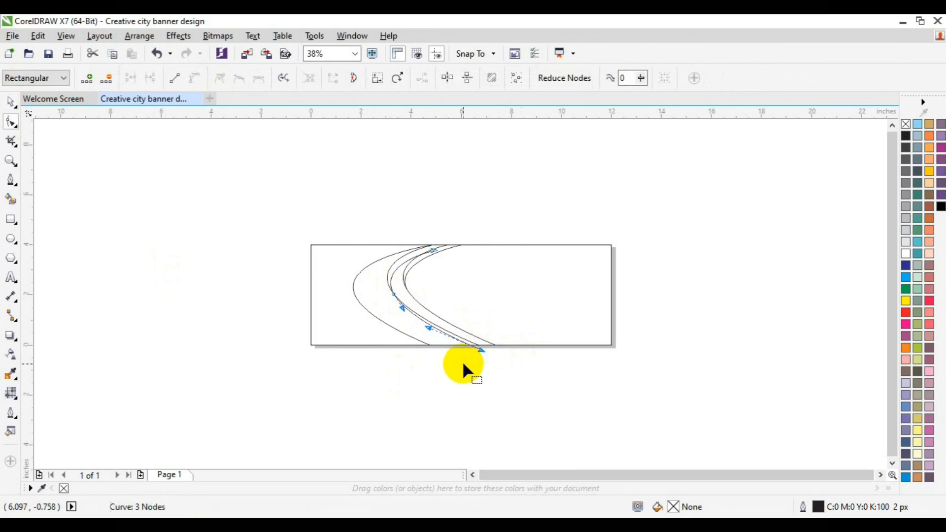
{"action": "key", "text": "space"}
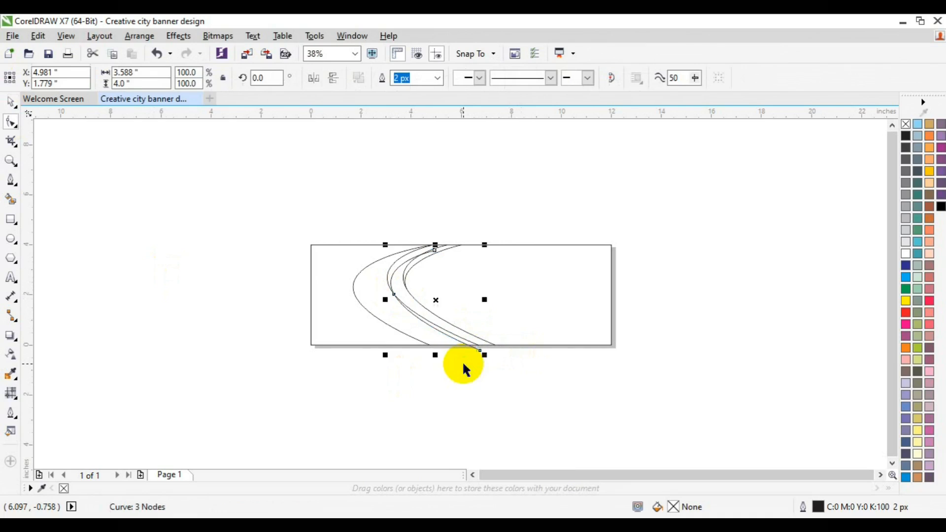
{"action": "left_click", "coordinate": [600, 413]}
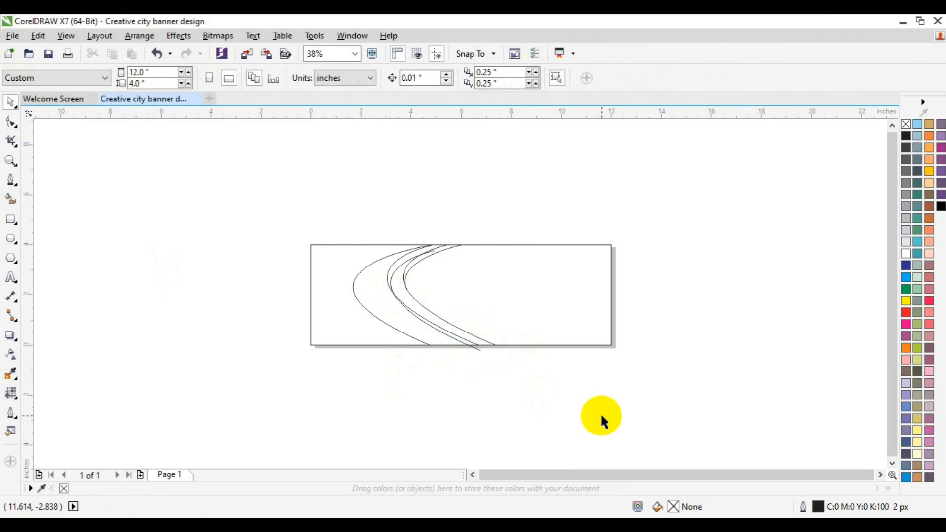
{"action": "left_click", "coordinate": [408, 340]}
{"action": "key", "text": "ctrl+d"}
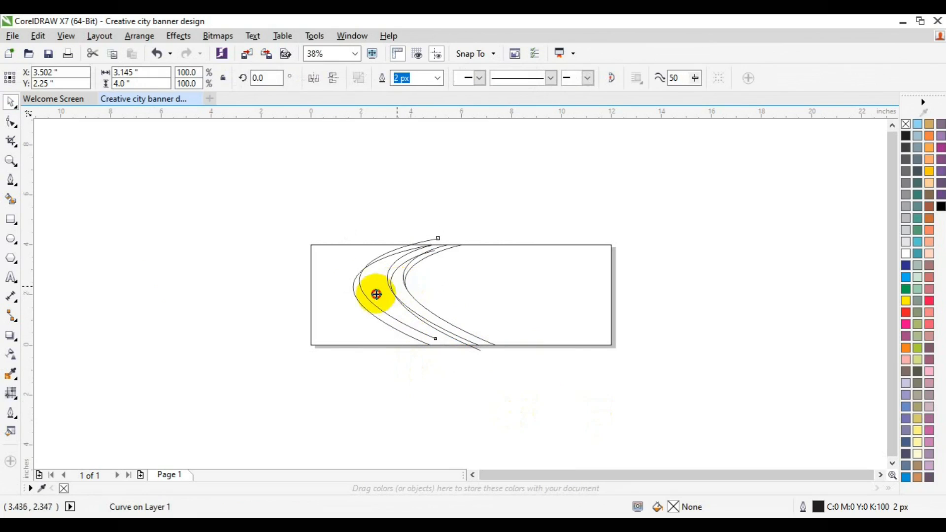
{"action": "key", "text": "space"}
{"action": "left_click", "coordinate": [375, 297]}
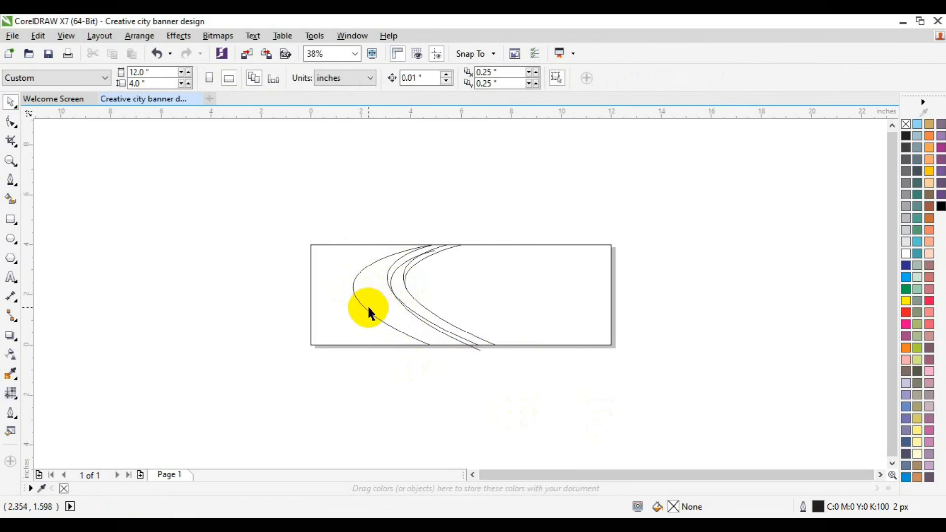
Place a copy of the left curve about 1.1 inches to its left and duplicate that copy in place
{"action": "left_click", "coordinate": [370, 310]}
{"action": "mouse_move", "coordinate": [369, 309]}
{"action": "left_mouse_down"}
{"action": "mouse_move", "coordinate": [334, 309]}
{"action": "mouse_move", "coordinate": [390, 302]}
{"action": "mouse_move", "coordinate": [376, 301]}
{"action": "left_mouse_up"}
{"action": "key", "text": "ctrl+z"}
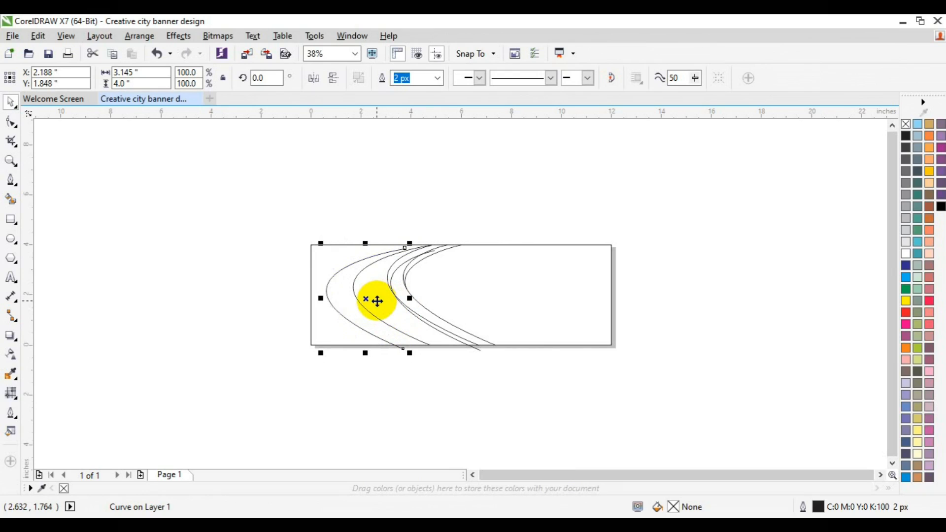
{"action": "mouse_move", "coordinate": [367, 298]}
{"action": "left_mouse_down"}
{"action": "mouse_move", "coordinate": [363, 310]}
{"action": "mouse_move", "coordinate": [367, 300]}
{"action": "left_mouse_up"}
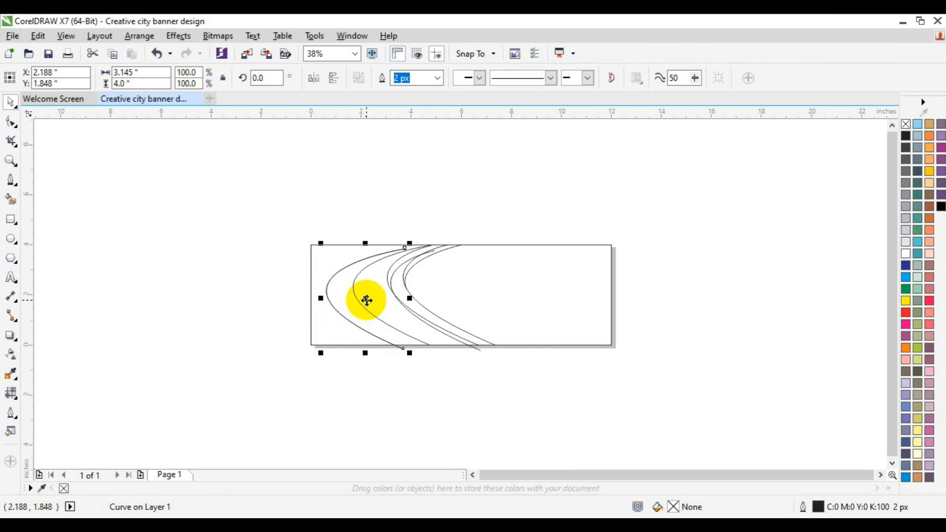
Nudge the in-place duplicate right until it sits about 0.5 inches left of the original left curve, and select the outer copy
{"action": "key", "text": "Right"}
{"action": "key", "text": "Right"}
{"action": "key", "text": "Right"}
{"action": "key", "text": "Right"}
{"action": "key", "text": "Right"}
{"action": "key", "text": "Right"}
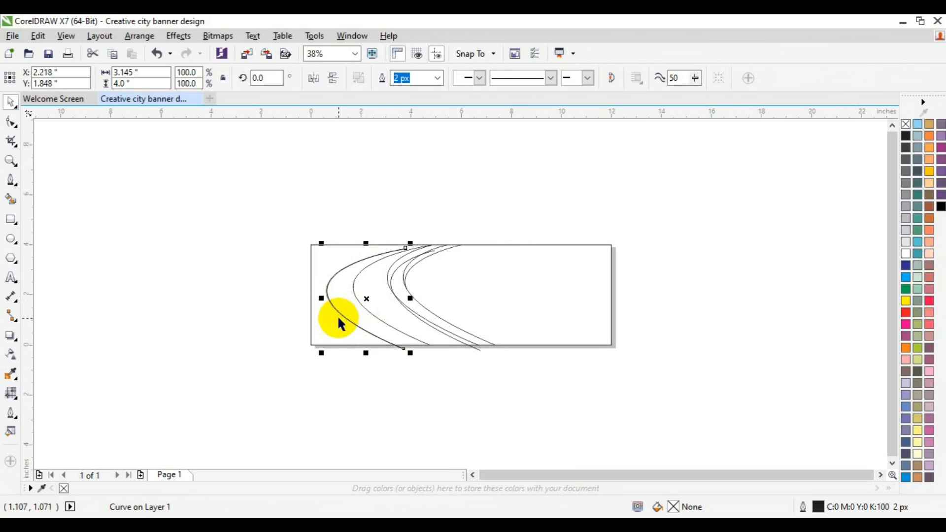
{"action": "key", "text": "Right"}
{"action": "key", "text": "Right"}
{"action": "key", "text": "Right"}
{"action": "key", "text": "Right"}
{"action": "key", "text": "Right"}
{"action": "key", "text": "Right"}
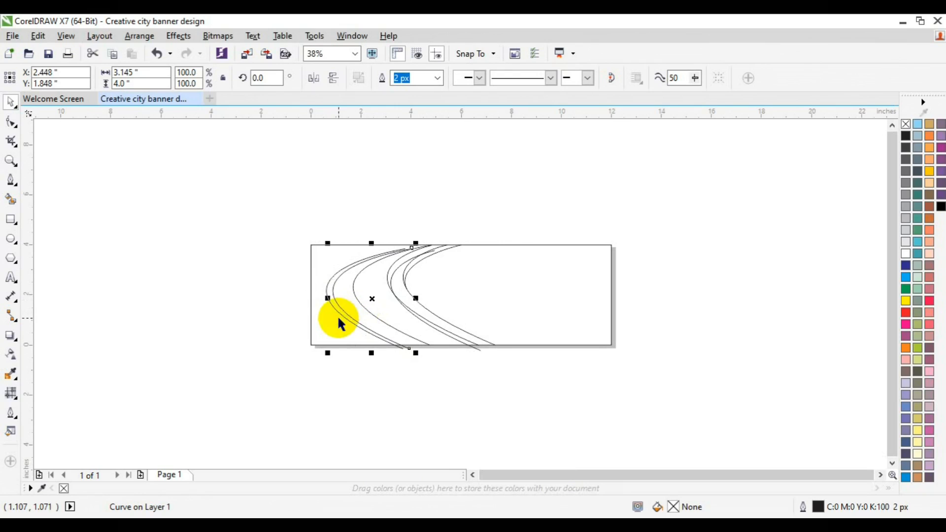
{"action": "key", "text": "Left"}
{"action": "key", "text": "Left"}
{"action": "key", "text": "Left"}
{"action": "key", "text": "Left"}
{"action": "key", "text": "Left"}
{"action": "key", "text": "Left"}
{"action": "key", "text": "Left"}
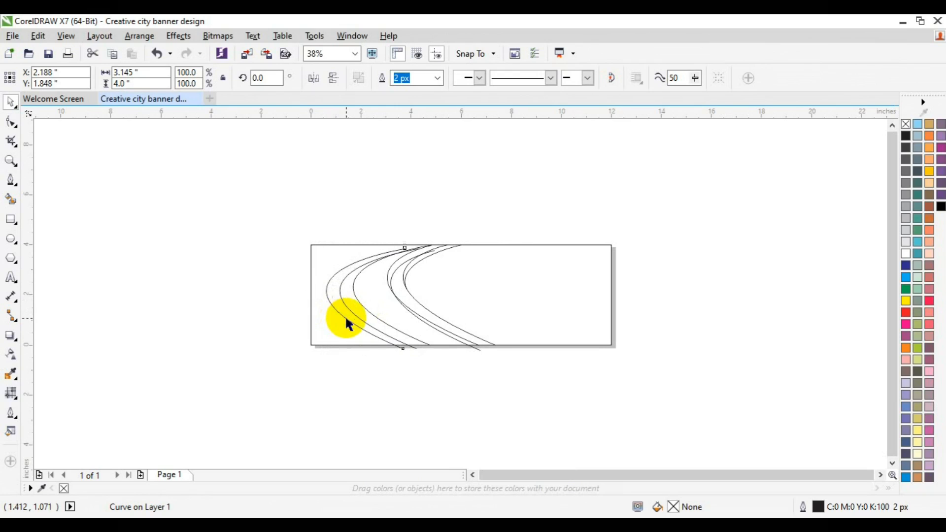
Nudge the outermost left copy right to X 2.408 inches and rotate it to 351.162 degrees
{"action": "key", "text": "Right"}
{"action": "key", "text": "Right"}
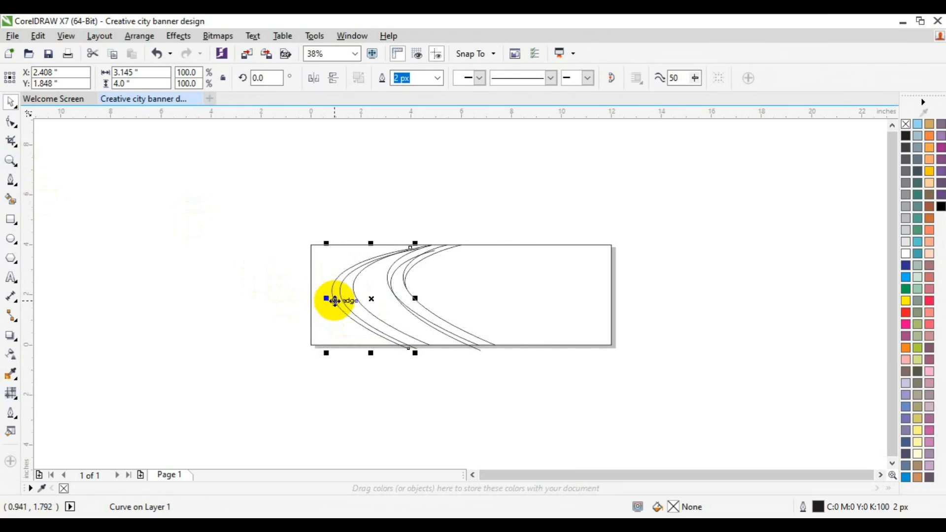
{"action": "left_click", "coordinate": [417, 270]}
{"action": "left_click_drag", "start_coordinate": [416, 245], "coordinate": [431, 246]}
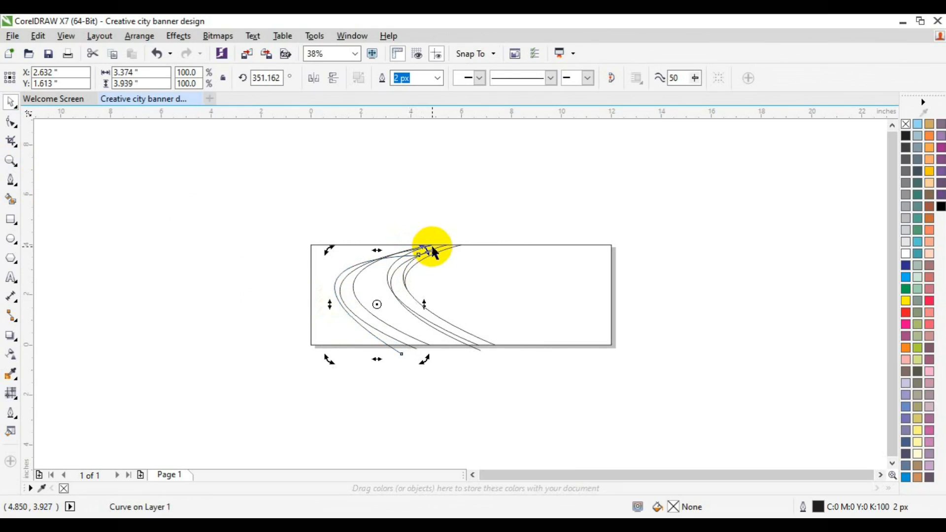
Nudge the rotated outer copy down and right to X 2.792, Y 1.413 inches, and delete it
{"action": "key", "text": "Down"}
{"action": "key", "text": "Down"}
{"action": "key", "text": "Down"}
{"action": "key", "text": "Down"}
{"action": "key", "text": "Down"}
{"action": "key", "text": "Down"}
{"action": "key", "text": "Down"}
{"action": "key", "text": "Down"}
{"action": "key", "text": "Down"}
{"action": "key", "text": "Right"}
{"action": "key", "text": "Right"}
{"action": "key", "text": "Right"}
{"action": "key", "text": "Right"}
{"action": "key", "text": "Right"}
{"action": "key", "text": "Right"}
{"action": "key", "text": "Right"}
{"action": "key", "text": "Right"}
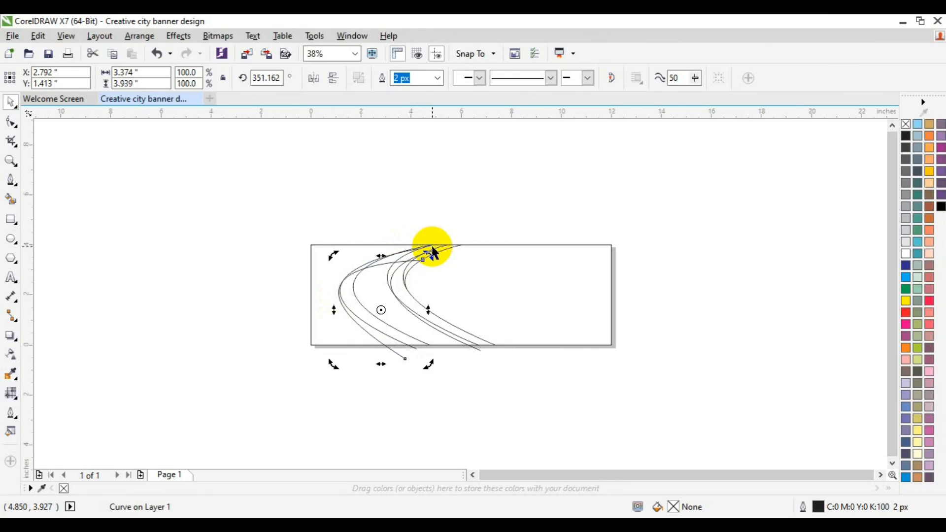
{"action": "key", "text": "Escape"}
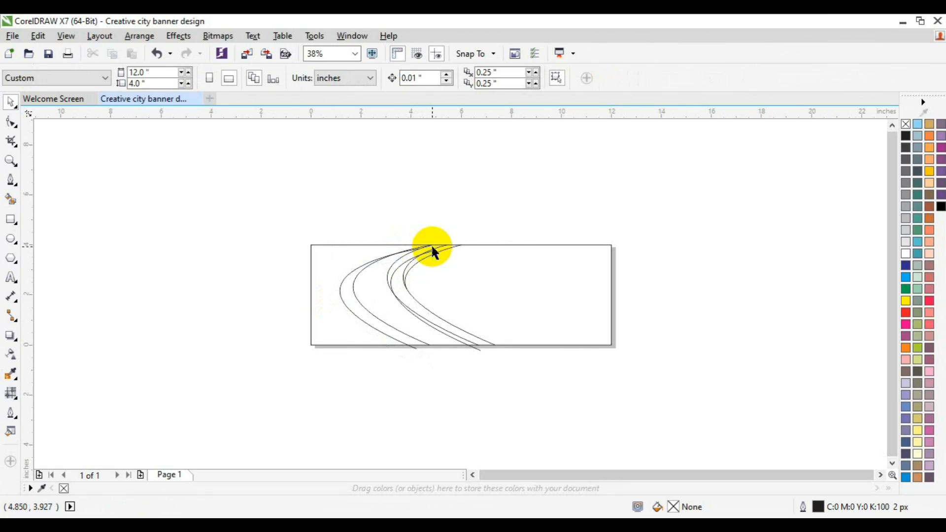
Draw a Pen curve from the rectangle's lower edge to the midpoint of the leftmost curve, and delete it
{"action": "left_click", "coordinate": [10, 179]}
{"action": "left_click", "coordinate": [360, 339]}
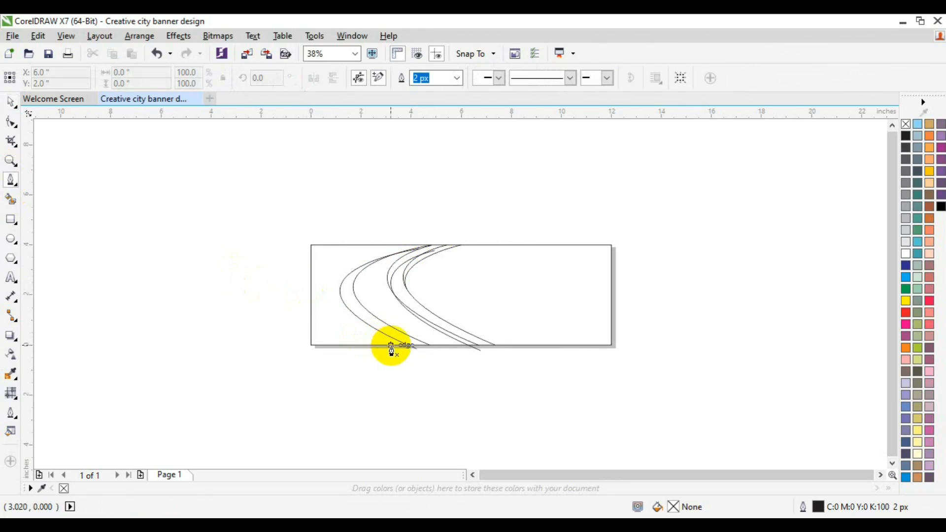
{"action": "left_click", "coordinate": [395, 346]}
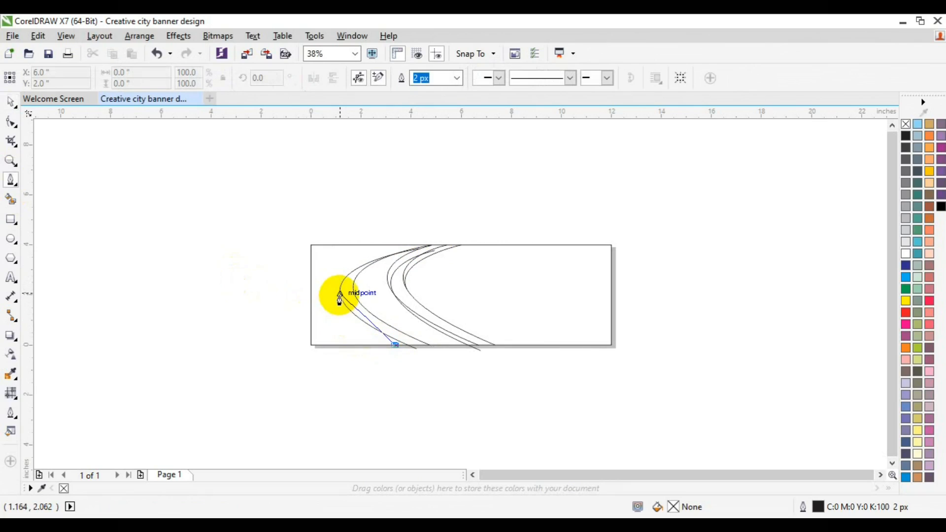
{"action": "left_click_drag", "start_coordinate": [339, 294], "coordinate": [316, 246]}
{"action": "key", "text": "space"}
{"action": "left_click", "coordinate": [237, 341]}
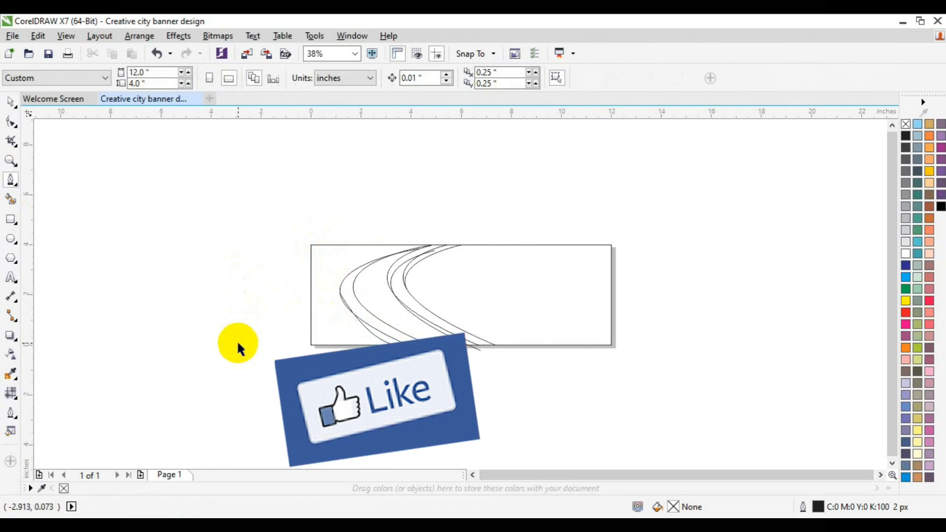
{"action": "left_click", "coordinate": [375, 338]}
{"action": "key", "text": "Delete"}
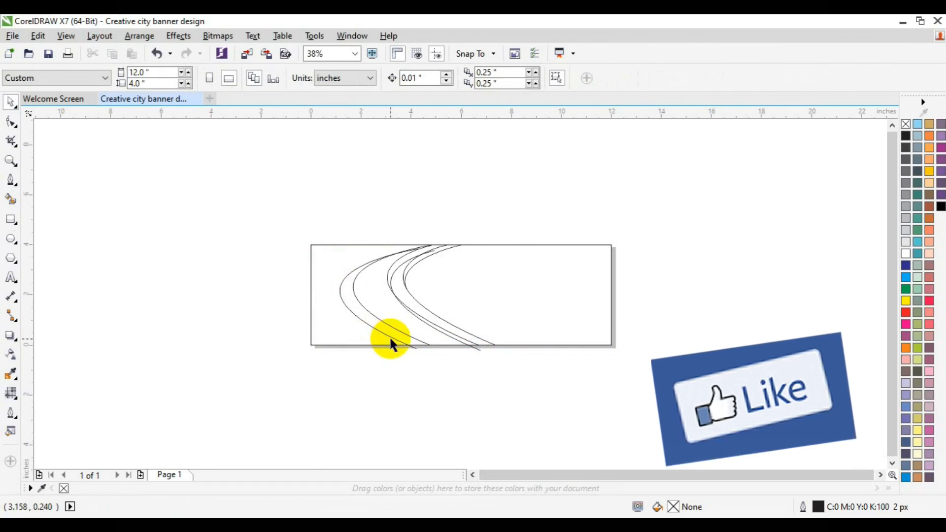
Place a copy of the leftmost curve about 0.22 inches to its right
{"action": "left_click", "coordinate": [10, 161]}
{"action": "left_click", "coordinate": [422, 341]}
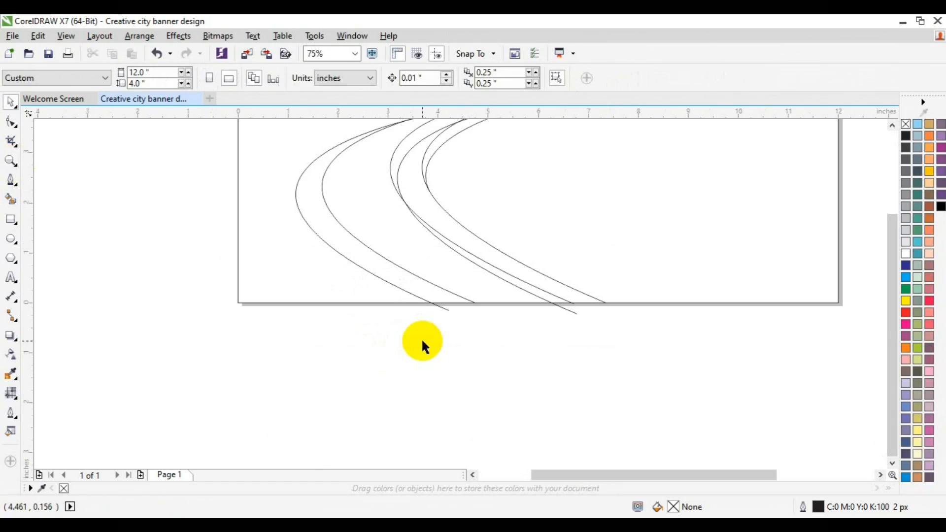
{"action": "left_click", "coordinate": [396, 286]}
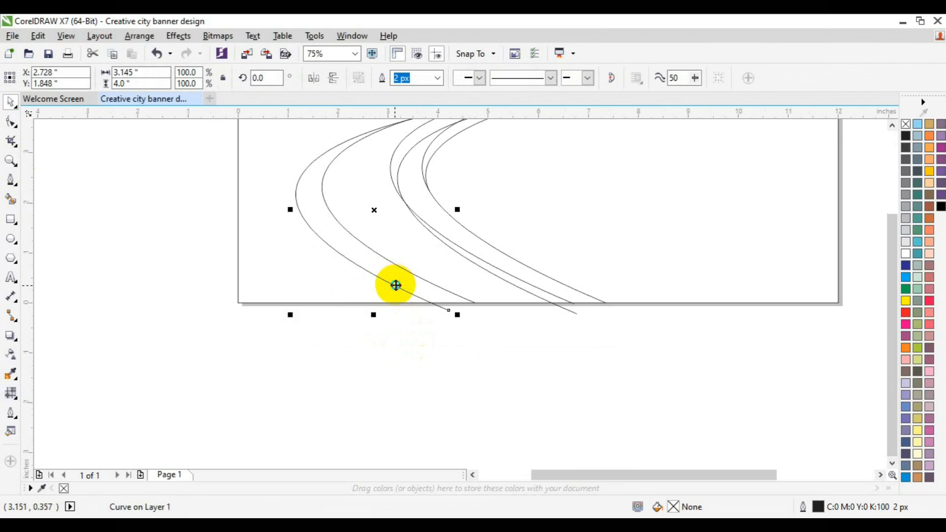
{"action": "left_click_drag", "start_coordinate": [399, 285], "coordinate": [405, 285]}
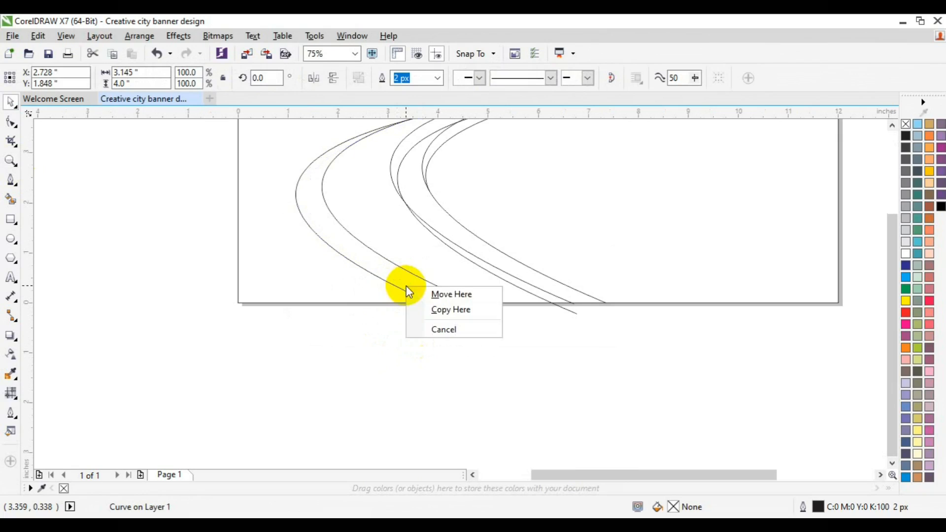
{"action": "left_click", "coordinate": [446, 310]}
Rotate the new copy to 7.433 degrees and move it about 0.12 inches left to X 2.888 inches
{"action": "left_click", "coordinate": [440, 212]}
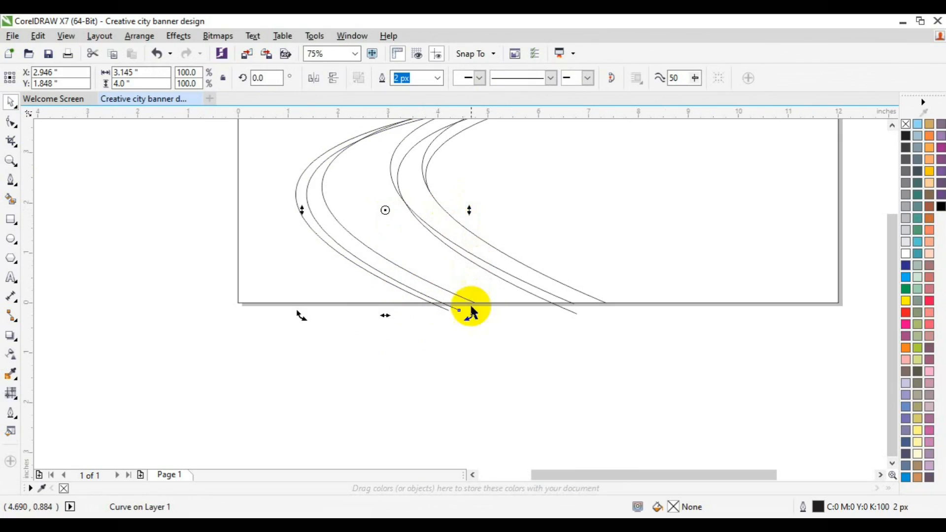
{"action": "left_click_drag", "start_coordinate": [471, 317], "coordinate": [497, 317]}
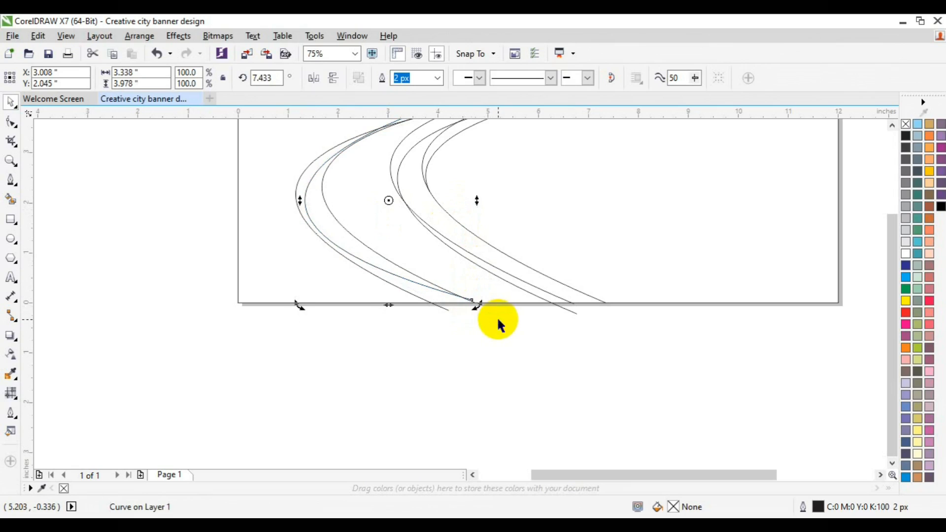
{"action": "left_click", "coordinate": [403, 283]}
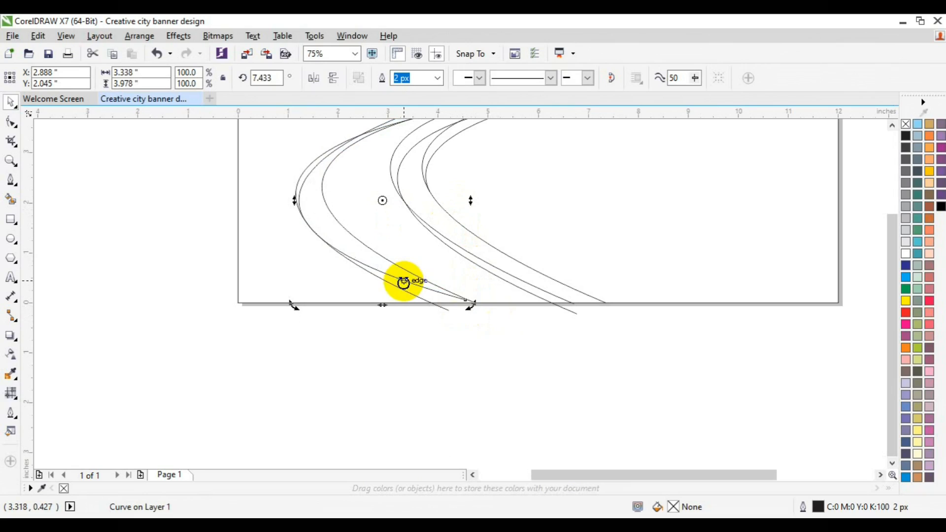
Lower the bottom end node of the rotated copy about 0.39 inches so it extends below the rectangle's lower edge
{"action": "left_click", "coordinate": [404, 283]}
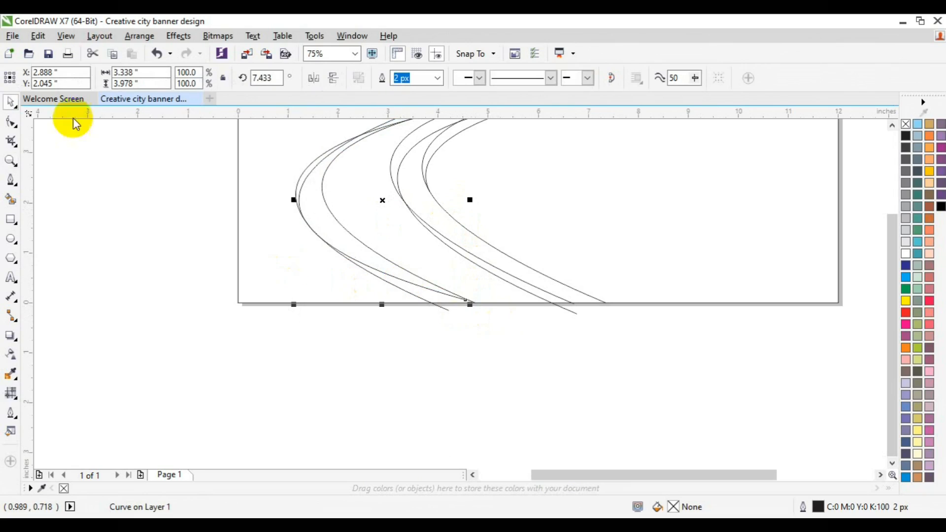
{"action": "left_click", "coordinate": [11, 122]}
{"action": "left_click_drag", "start_coordinate": [455, 271], "coordinate": [477, 315]}
{"action": "key", "text": "Down"}
{"action": "key", "text": "Down"}
{"action": "key", "text": "Down"}
{"action": "key", "text": "Down"}
{"action": "key", "text": "Down"}
{"action": "key", "text": "Down"}
{"action": "key", "text": "Down"}
{"action": "key", "text": "Down"}
{"action": "key", "text": "Down"}
{"action": "key", "text": "Down"}
{"action": "key", "text": "Down"}
{"action": "key", "text": "Down"}
{"action": "key", "text": "Down"}
{"action": "key", "text": "Down"}
{"action": "key", "text": "Down"}
{"action": "key", "text": "Down"}
{"action": "key", "text": "Down"}
{"action": "key", "text": "Down"}
{"action": "key", "text": "Down"}
{"action": "key", "text": "Down"}
{"action": "key", "text": "Down"}
{"action": "key", "text": "Down"}
{"action": "key", "text": "Down"}
{"action": "key", "text": "Down"}
{"action": "key", "text": "Down"}
{"action": "key", "text": "Down"}
{"action": "key", "text": "Down"}
{"action": "key", "text": "Down"}
{"action": "key", "text": "Down"}
{"action": "key", "text": "Down"}
{"action": "key", "text": "Down"}
{"action": "key", "text": "Down"}
{"action": "key", "text": "Down"}
{"action": "key", "text": "Down"}
{"action": "key", "text": "Down"}
{"action": "key", "text": "Down"}
{"action": "key", "text": "Down"}
{"action": "key", "text": "Down"}
{"action": "key", "text": "Down"}
{"action": "key", "text": "Down"}
{"action": "key", "text": "Down"}
{"action": "key", "text": "Down"}
{"action": "key", "text": "space"}
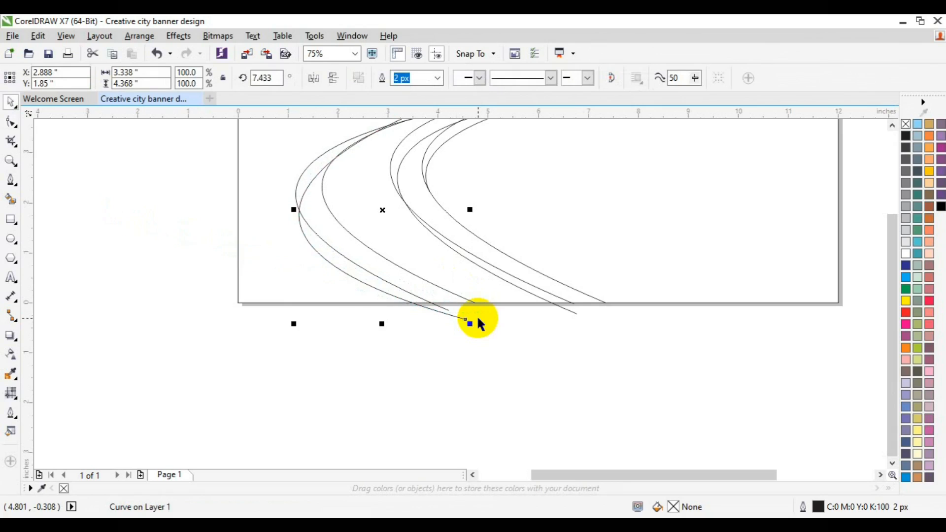
Change the stacking order of the banner rectangle
{"action": "left_click", "coordinate": [891, 125]}
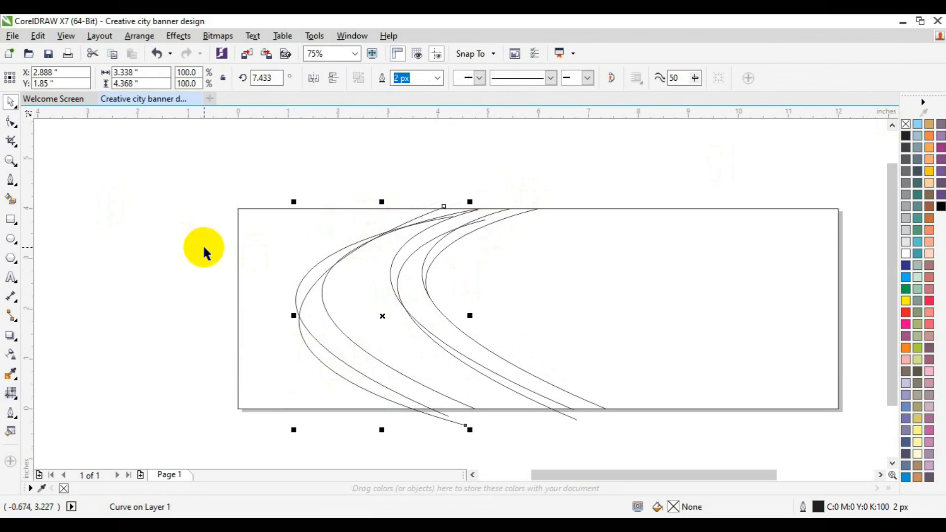
{"action": "left_click", "coordinate": [252, 272]}
{"action": "right_click", "coordinate": [253, 273]}
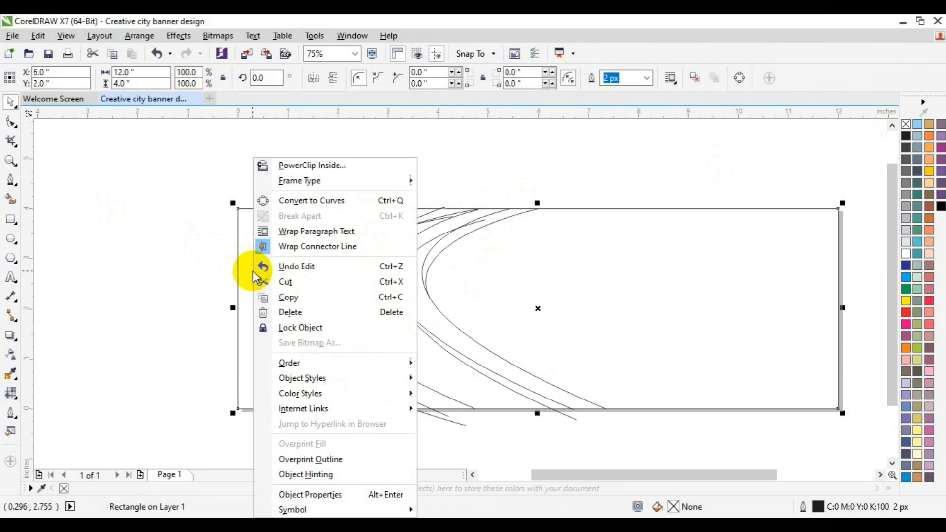
{"action": "mouse_move", "coordinate": [295, 363]}
{"action": "left_click", "coordinate": [446, 363]}
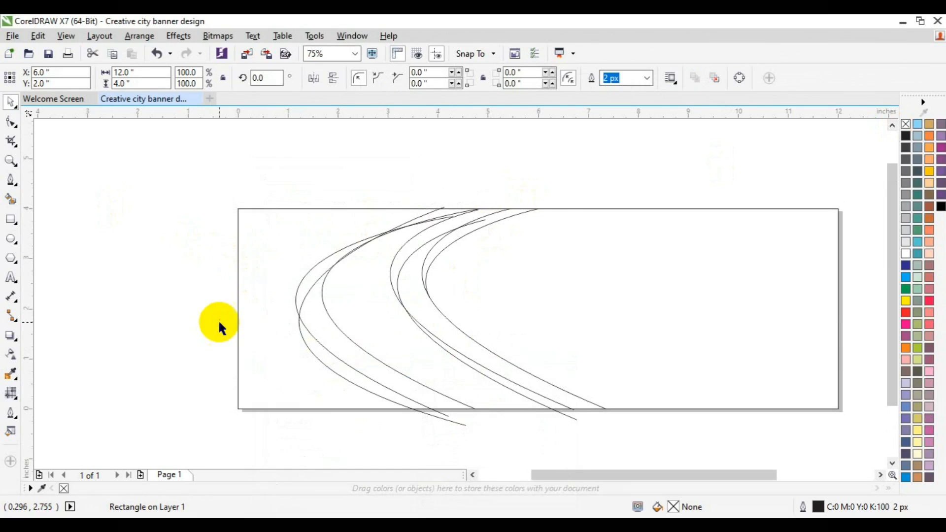
{"action": "left_click", "coordinate": [218, 320]}
Try filling the bands between the curves in black with Smart Fill, and remove these fills
{"action": "left_click", "coordinate": [11, 199]}
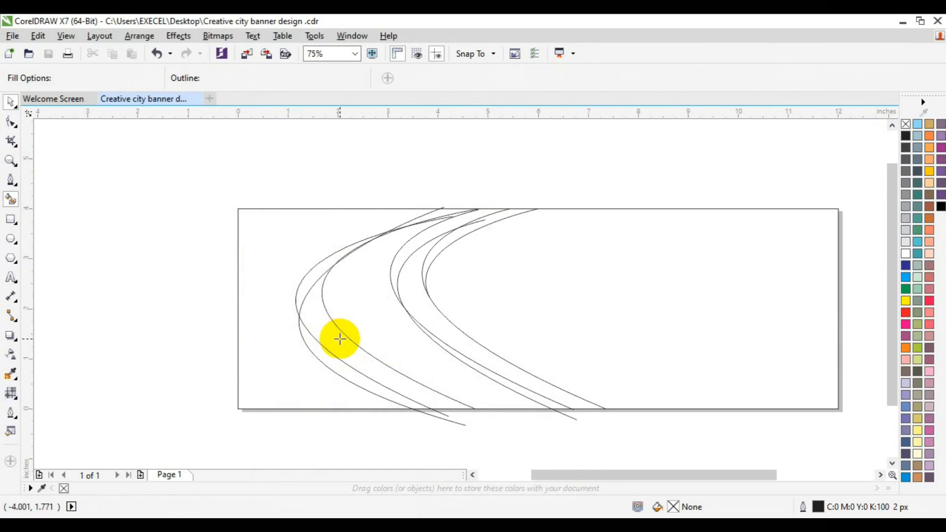
{"action": "left_click", "coordinate": [340, 342]}
{"action": "left_click", "coordinate": [350, 370]}
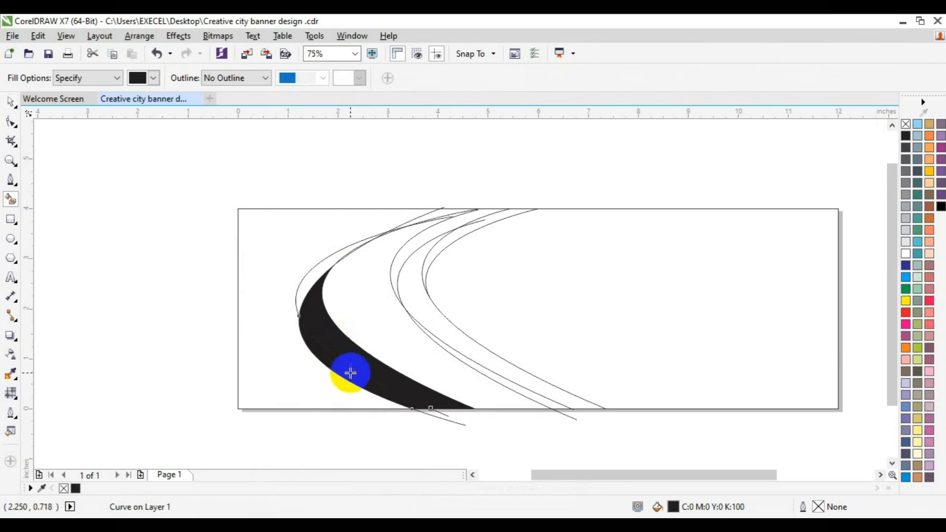
{"action": "left_click", "coordinate": [422, 236]}
{"action": "key", "text": "ctrl+z"}
{"action": "left_click", "coordinate": [469, 215]}
{"action": "key", "text": "ctrl+z"}
{"action": "key", "text": "space"}
{"action": "key", "text": "Delete"}
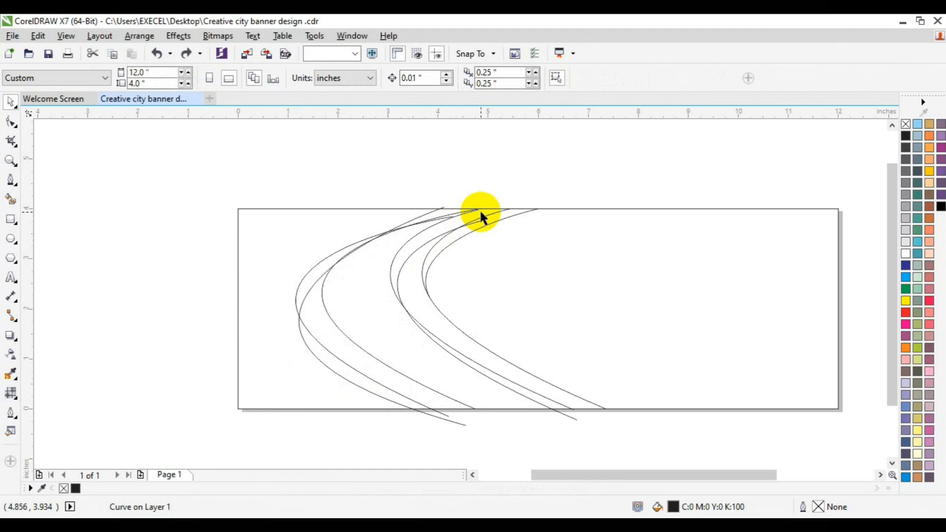
Enlarge the seven curves together to about 6.64 by 4.682 inches and move them right to X 4.823 inches
{"action": "left_click_drag", "start_coordinate": [202, 174], "coordinate": [665, 444]}
{"action": "left_click_drag", "start_coordinate": [612, 428], "coordinate": [619, 441]}
{"action": "key", "text": "Right"}
{"action": "key", "text": "Right"}
{"action": "key", "text": "Right"}
{"action": "key", "text": "Right"}
{"action": "key", "text": "Right"}
{"action": "key", "text": "Right"}
{"action": "key", "text": "Right"}
{"action": "key", "text": "Right"}
{"action": "key", "text": "Right"}
{"action": "key", "text": "Right"}
{"action": "key", "text": "Right"}
{"action": "key", "text": "Right"}
{"action": "key", "text": "Right"}
{"action": "key", "text": "Right"}
{"action": "key", "text": "Right"}
{"action": "key", "text": "Right"}
{"action": "key", "text": "Right"}
{"action": "key", "text": "Right"}
{"action": "key", "text": "Right"}
{"action": "key", "text": "Right"}
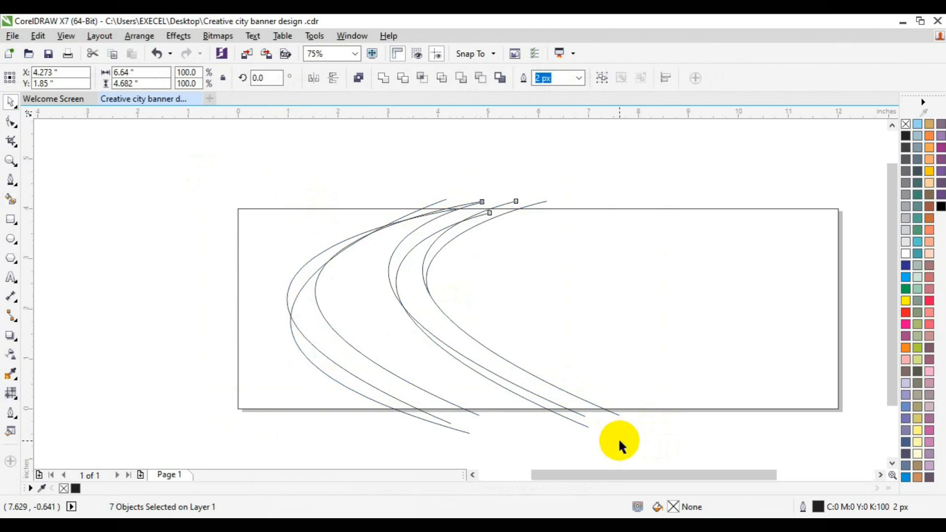
{"action": "key", "text": "Right"}
{"action": "key", "text": "Right"}
{"action": "key", "text": "Right"}
{"action": "key", "text": "Right"}
{"action": "key", "text": "Right"}
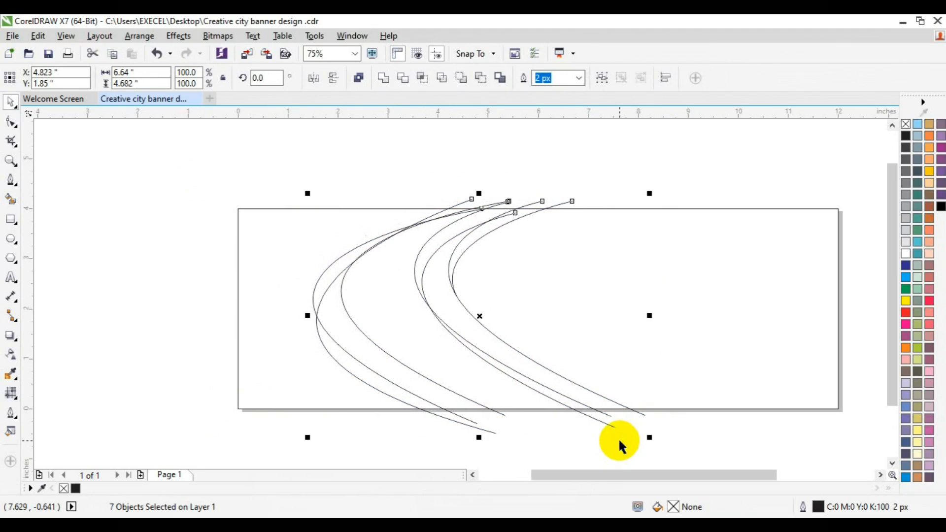
Delete the banner rectangle and create a new page-sized one, 12 by 4 inches
{"action": "left_click", "coordinate": [256, 349]}
{"action": "key", "text": "Delete"}
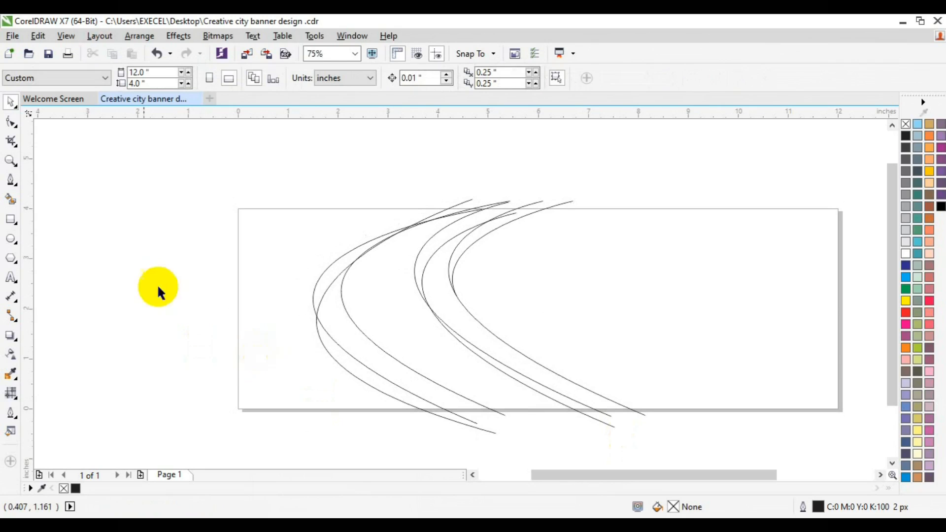
{"action": "double_click", "coordinate": [11, 219]}
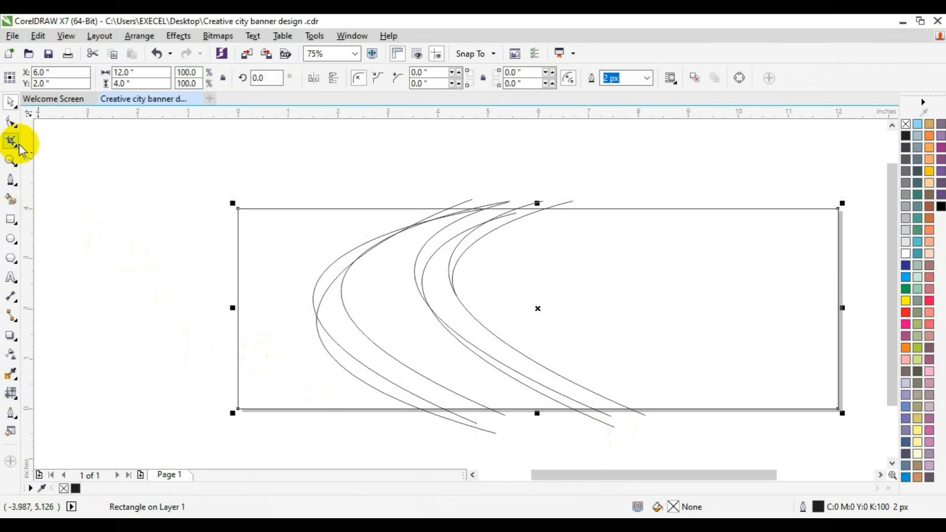
Fill the lower part of the leftmost band and the upper part of the middle band in black with Smart Fill
{"action": "left_click", "coordinate": [11, 200]}
{"action": "left_click", "coordinate": [344, 362]}
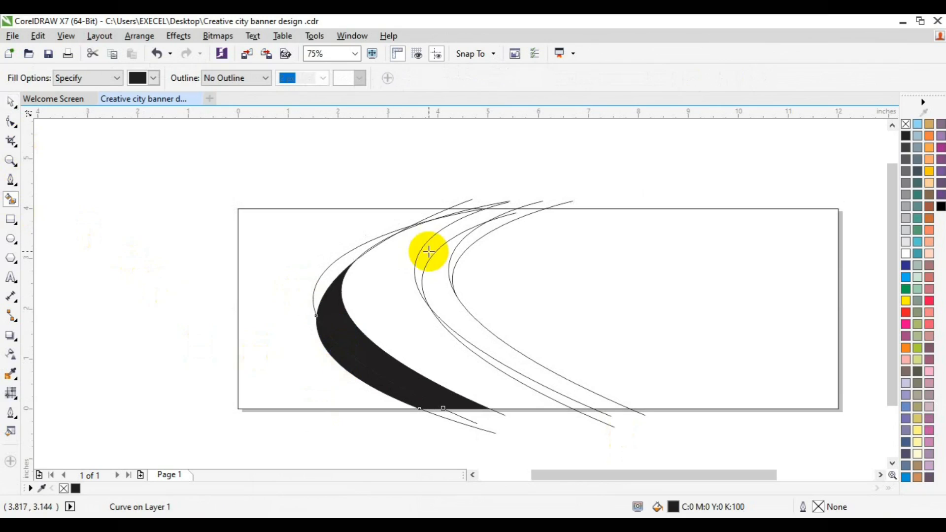
{"action": "left_click", "coordinate": [445, 236]}
Weld the pieces of the leftmost band, and recolor it and the upper middle band light gray
{"action": "key", "text": "space"}
{"action": "left_click", "coordinate": [349, 333]}
{"action": "left_click", "coordinate": [345, 361], "text": "shift"}
{"action": "left_click", "coordinate": [386, 83]}
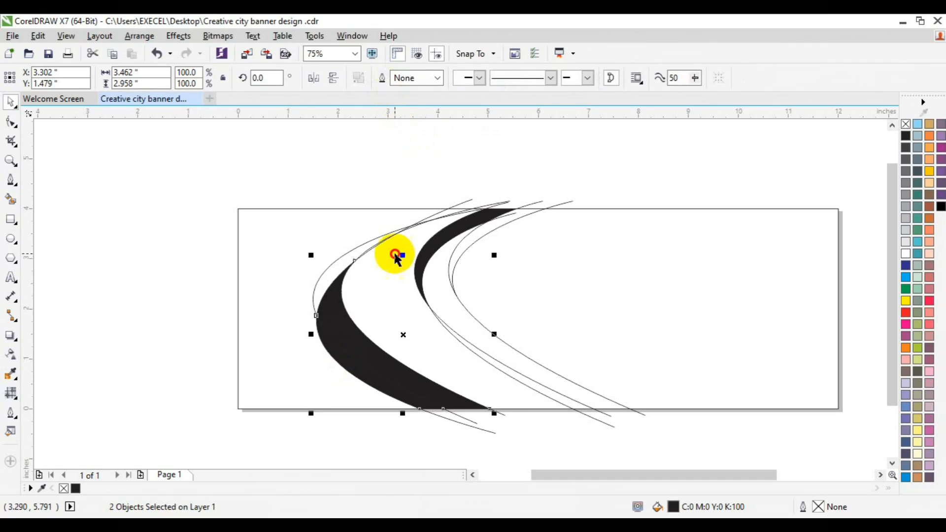
{"action": "left_click", "coordinate": [434, 242], "text": "shift"}
{"action": "left_click", "coordinate": [925, 237]}
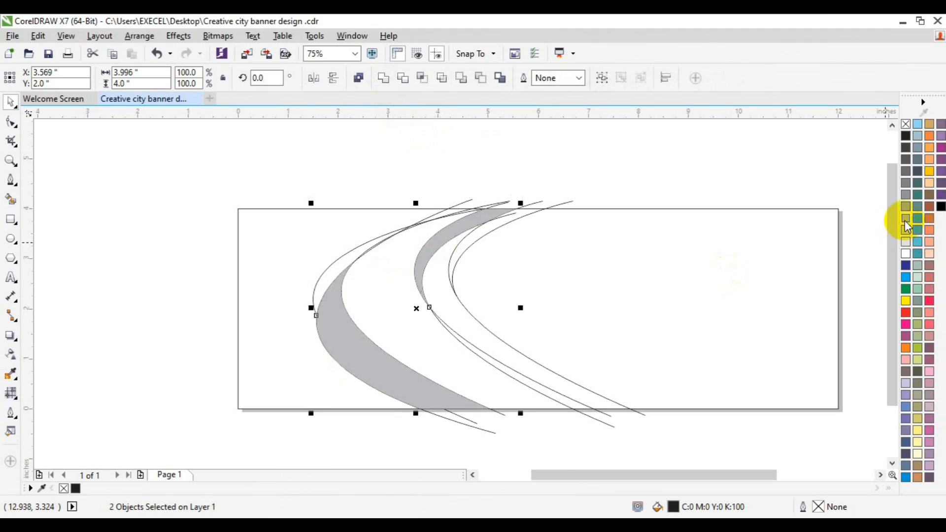
{"action": "left_click", "coordinate": [619, 171]}
Fill the thin upper band beside the rightmost curve and the banner's left area in black with Smart Fill
{"action": "left_click", "coordinate": [10, 199]}
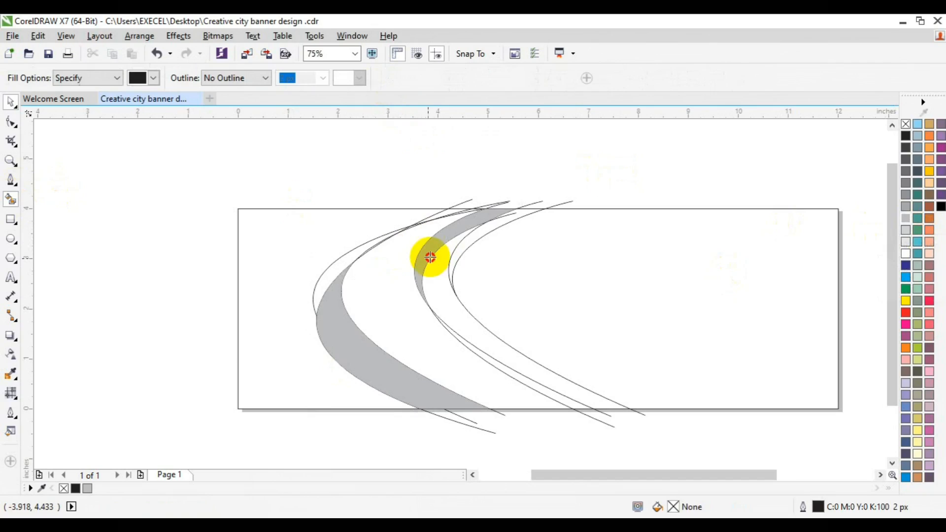
{"action": "left_click", "coordinate": [463, 253]}
{"action": "left_click", "coordinate": [300, 250]}
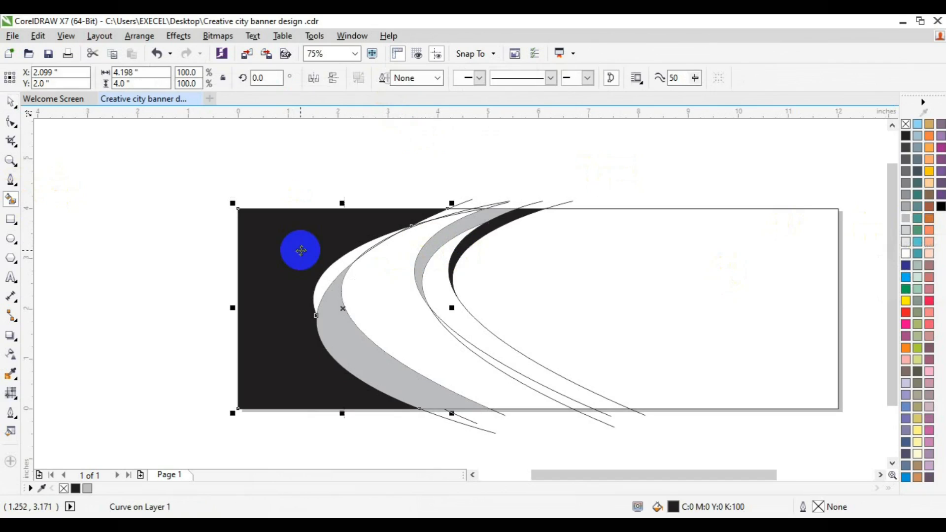
{"action": "left_click", "coordinate": [159, 266]}
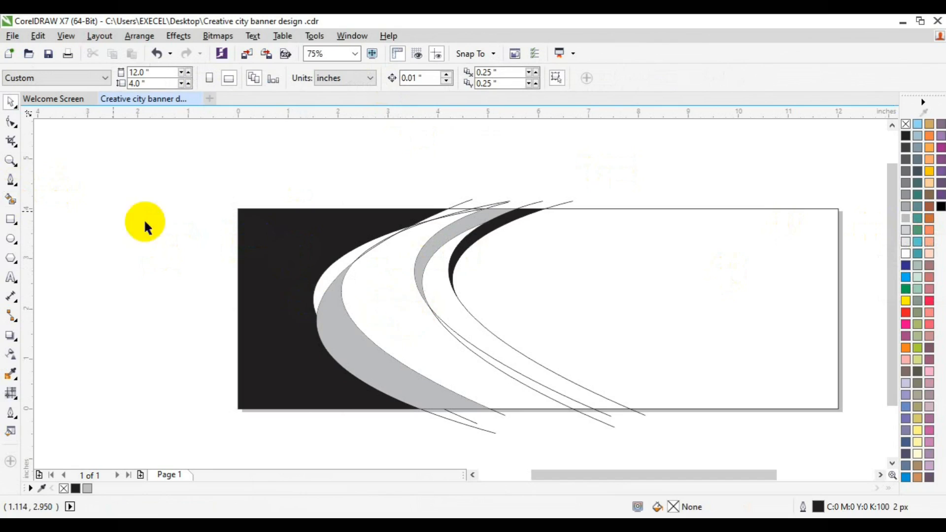
Fill the wide central band and the band to its right in black with Smart Fill, and undo the last fill
{"action": "left_click", "coordinate": [10, 199]}
{"action": "left_click", "coordinate": [391, 276]}
{"action": "left_click", "coordinate": [445, 305]}
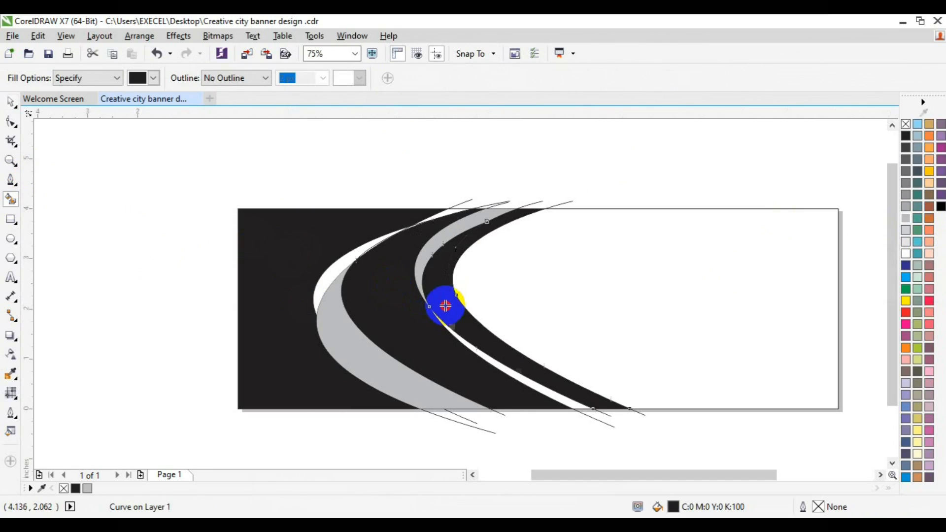
{"action": "key", "text": "space"}
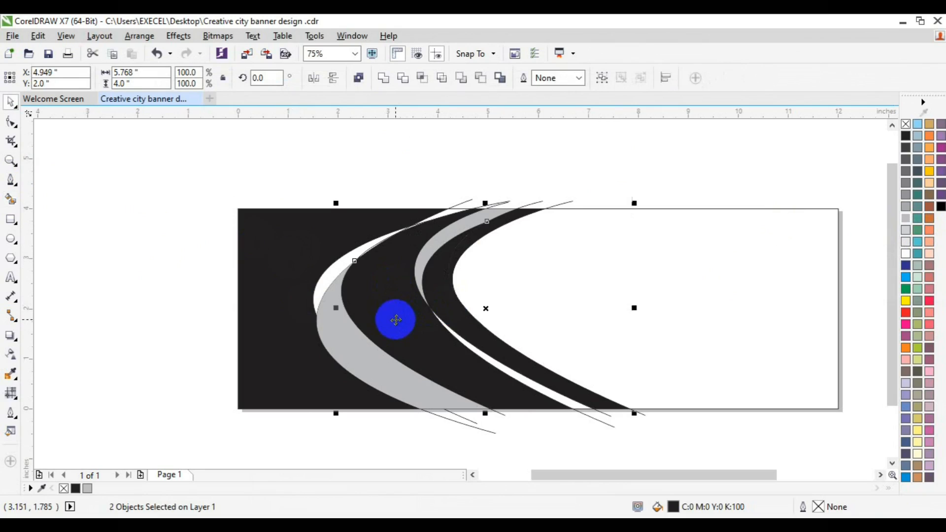
{"action": "key", "text": "ctrl+z"}
Fill the narrow strip right of the central band and the remaining band beside it in black with Smart Fill
{"action": "left_click", "coordinate": [606, 425]}
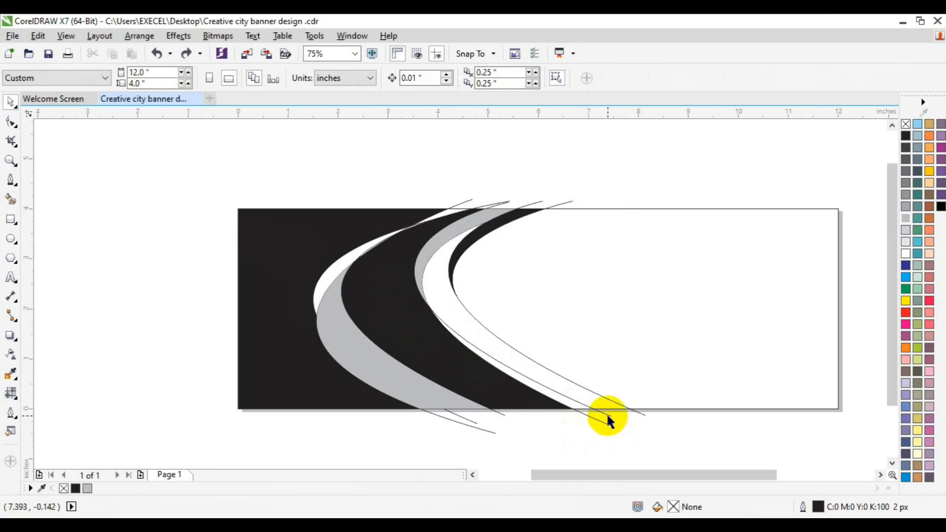
{"action": "left_click", "coordinate": [609, 420]}
{"action": "left_click", "coordinate": [574, 444]}
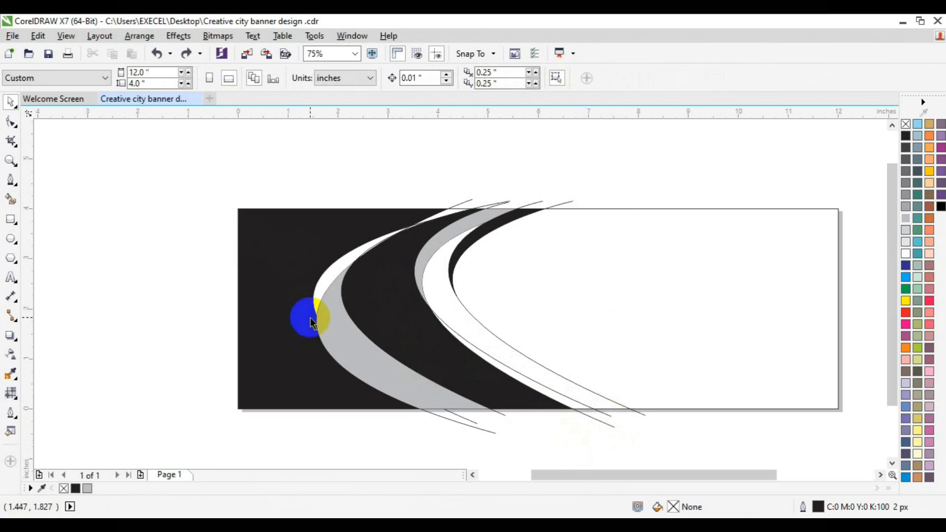
{"action": "left_click", "coordinate": [11, 200]}
{"action": "left_click", "coordinate": [485, 349]}
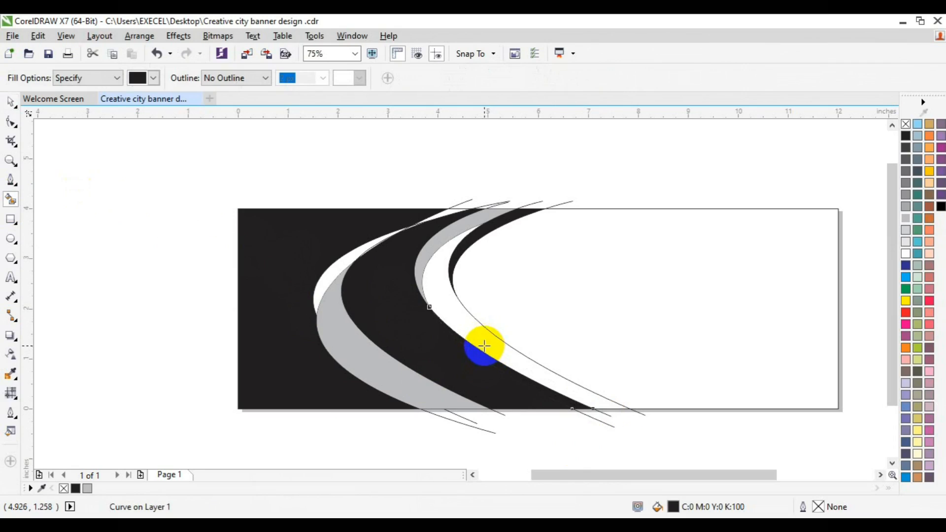
{"action": "left_click", "coordinate": [485, 346]}
Weld the central band, the narrow strip and the right band into one shape and fill it with Turquoise
{"action": "key", "text": "space"}
{"action": "left_click", "coordinate": [486, 358], "text": "shift"}
{"action": "left_click", "coordinate": [437, 359], "text": "shift"}
{"action": "left_click", "coordinate": [388, 80]}
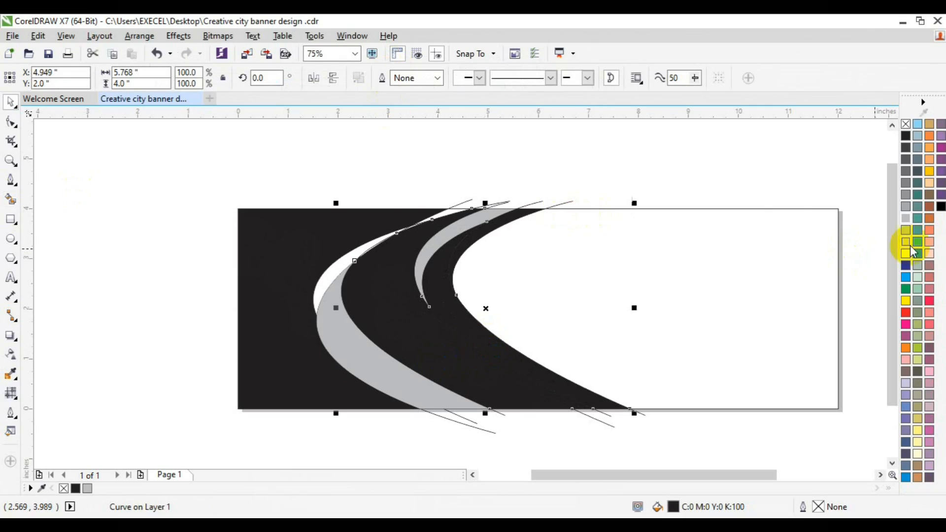
{"action": "left_click", "coordinate": [917, 253]}
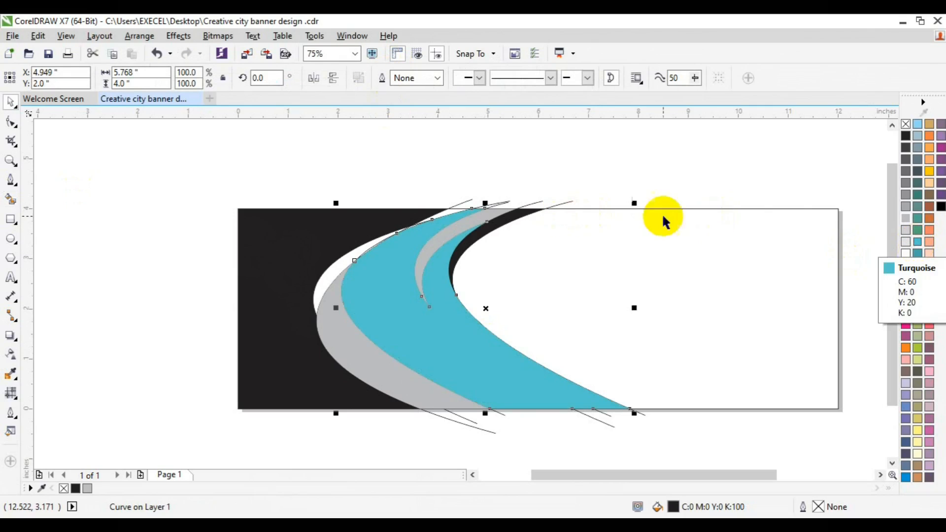
{"action": "left_click", "coordinate": [566, 183]}
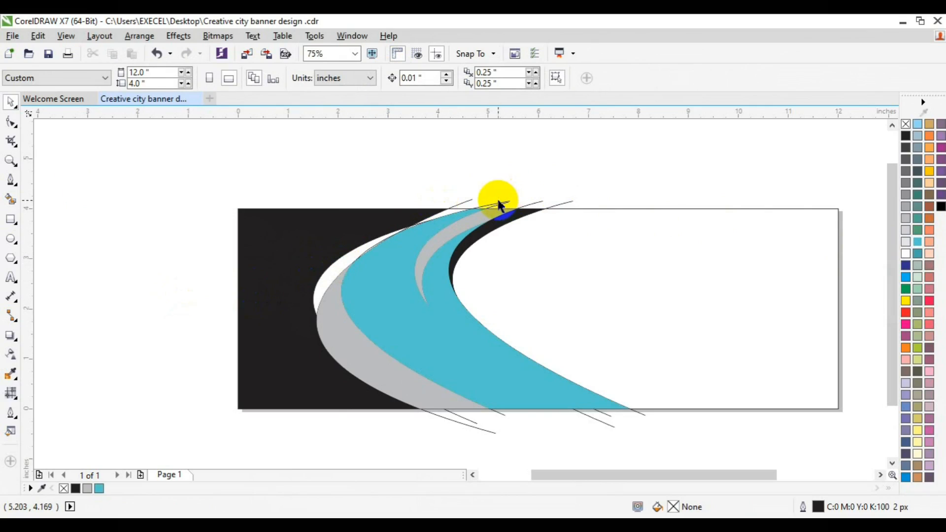
Delete leftover guide curves that protrude above the banner's upper edge
{"action": "left_click", "coordinate": [499, 207]}
{"action": "left_click", "coordinate": [497, 202]}
{"action": "left_click", "coordinate": [469, 199]}
{"action": "key", "text": "Delete"}
{"action": "left_click", "coordinate": [537, 205]}
{"action": "key", "text": "Escape"}
{"action": "left_click", "coordinate": [560, 201]}
{"action": "key", "text": "Delete"}
{"action": "left_click", "coordinate": [501, 207]}
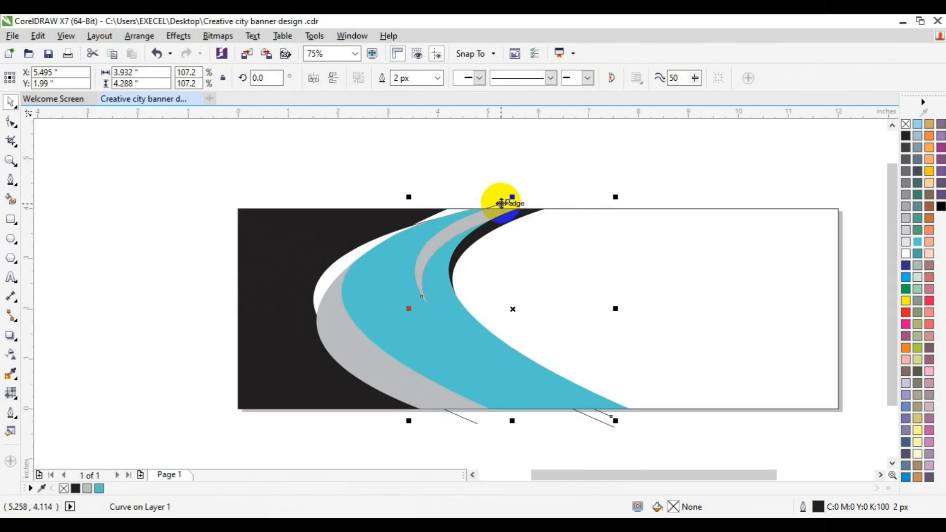
Fill the white sliver at the banner's upper edge with black Smart Fill and weld it to the black left area
{"action": "left_click", "coordinate": [10, 199]}
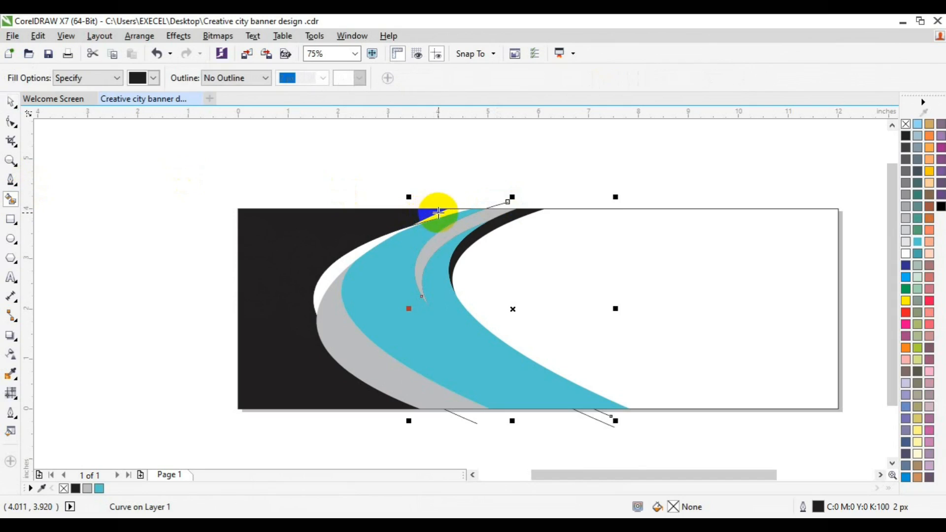
{"action": "left_click", "coordinate": [444, 214]}
{"action": "key", "text": "space"}
{"action": "left_click", "coordinate": [385, 222], "text": "shift"}
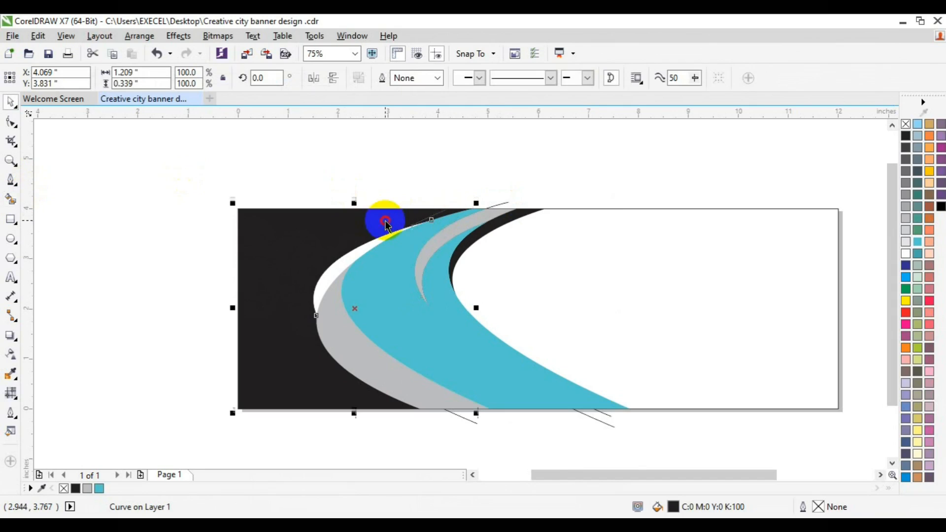
{"action": "left_click", "coordinate": [380, 79]}
{"action": "key", "text": "Escape"}
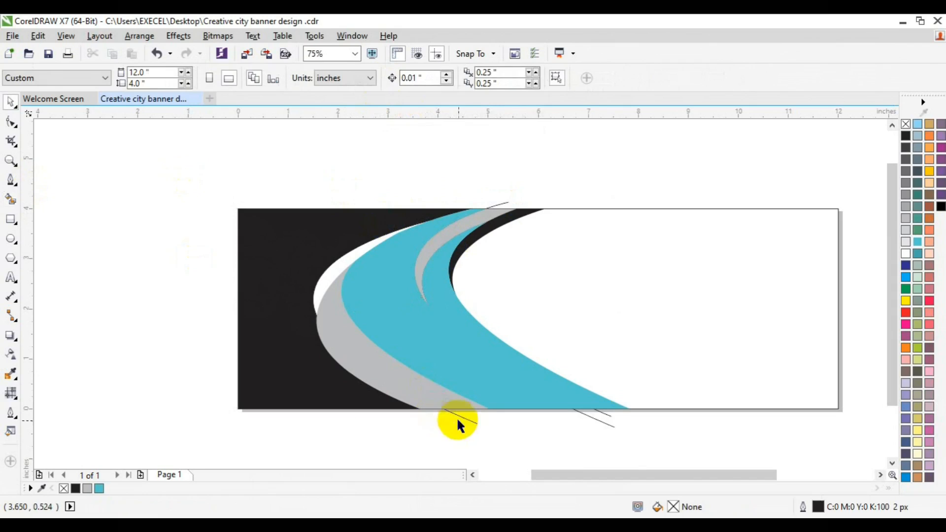
Delete the three leftover curves below the banner's lower edge and clear the outlines of the five filled shapes
{"action": "left_click", "coordinate": [472, 422]}
{"action": "key", "text": "Delete"}
{"action": "left_click", "coordinate": [610, 425]}
{"action": "key", "text": "Delete"}
{"action": "left_click", "coordinate": [607, 416]}
{"action": "key", "text": "Delete"}
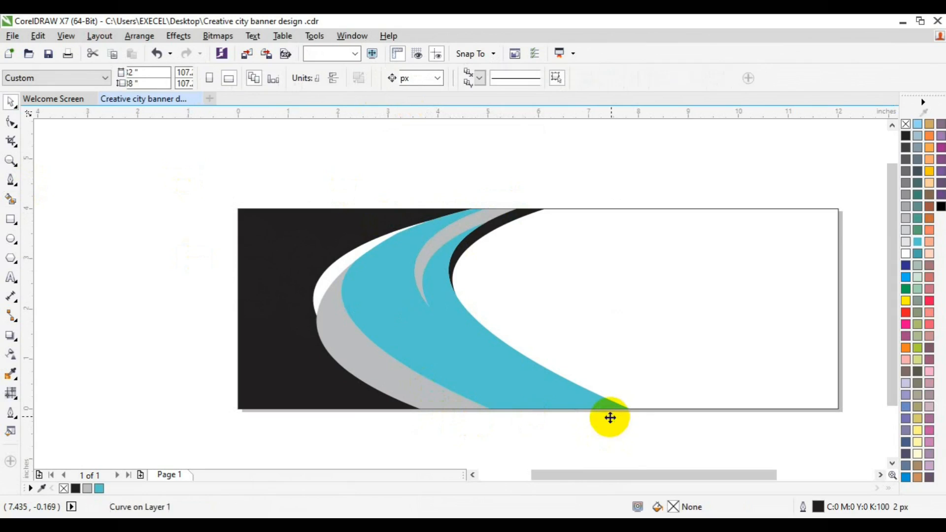
{"action": "left_click_drag", "start_coordinate": [171, 177], "coordinate": [674, 451]}
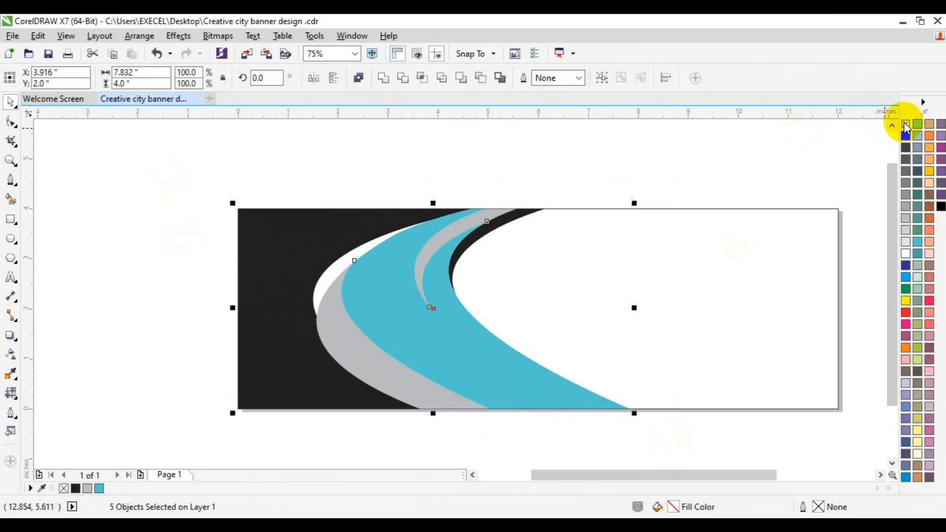
{"action": "left_click", "coordinate": [678, 157]}
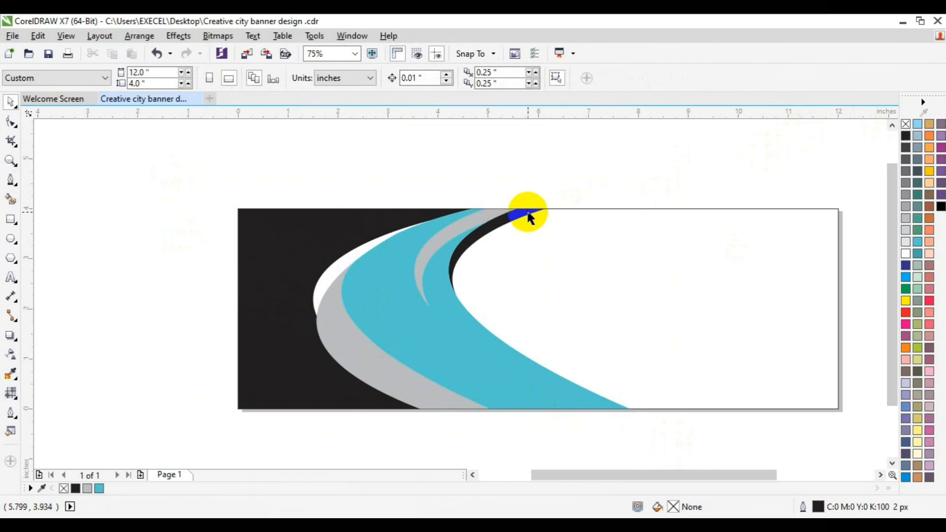
Extend the turquoise band's lower-right end node to the right along the banner's lower edge, slightly past the 8-inch mark
{"action": "left_click", "coordinate": [507, 376]}
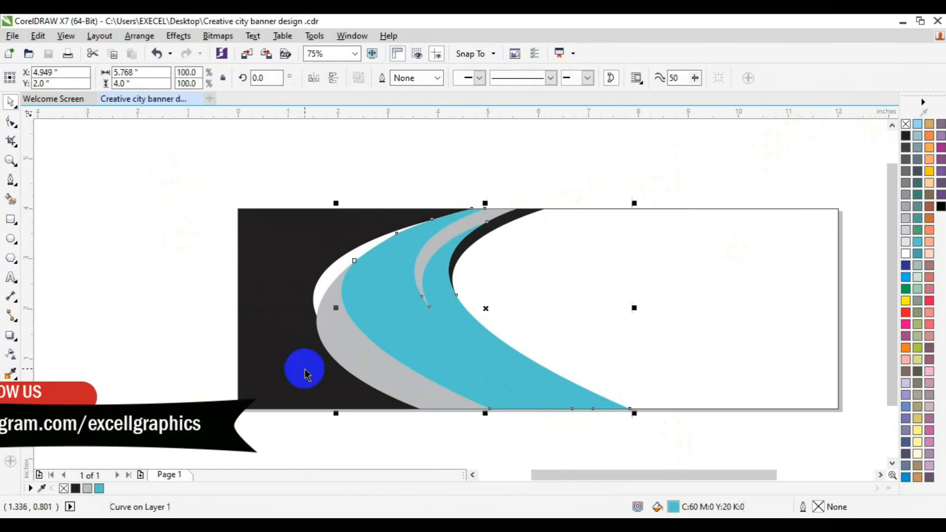
{"action": "left_click", "coordinate": [11, 122]}
{"action": "left_click_drag", "start_coordinate": [665, 370], "coordinate": [601, 429]}
{"action": "key", "text": "Right"}
{"action": "key", "text": "Right"}
{"action": "key", "text": "Right"}
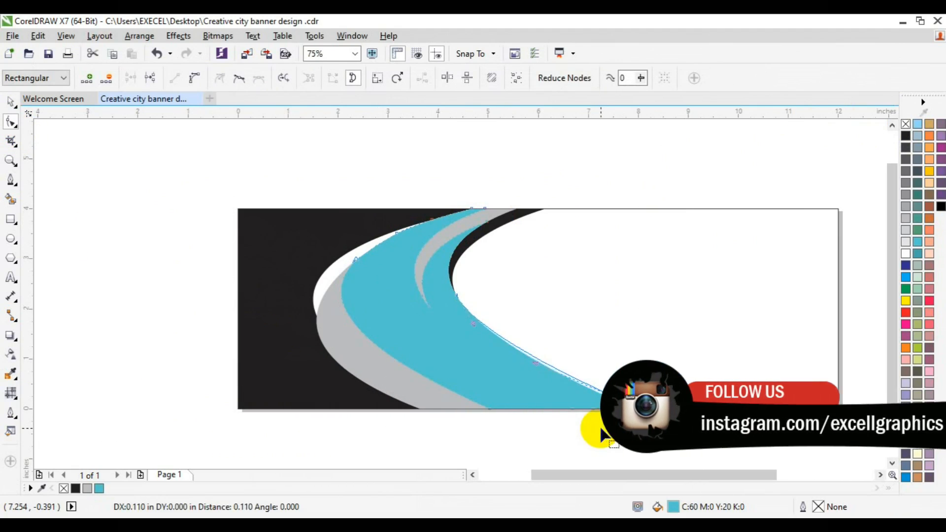
{"action": "key", "text": "Left"}
{"action": "key", "text": "Left"}
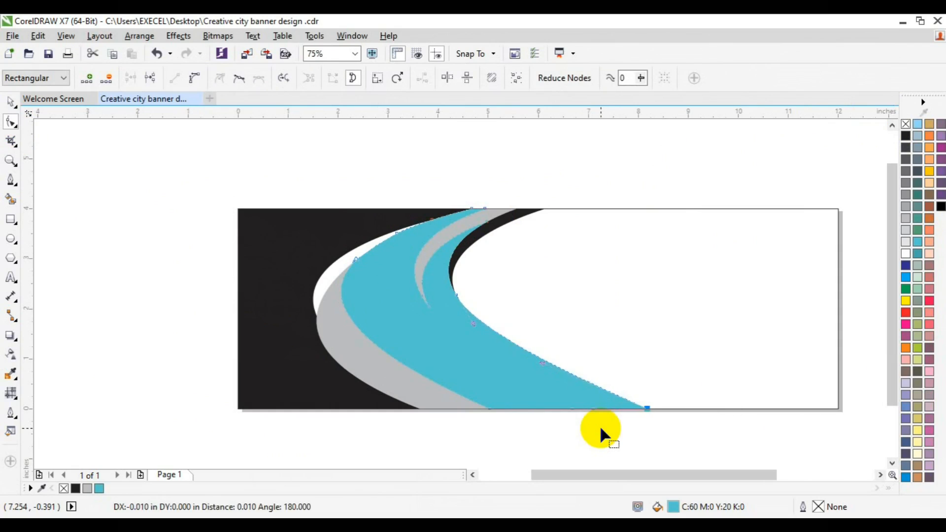
{"action": "key", "text": "space"}
{"action": "left_click", "coordinate": [434, 450]}
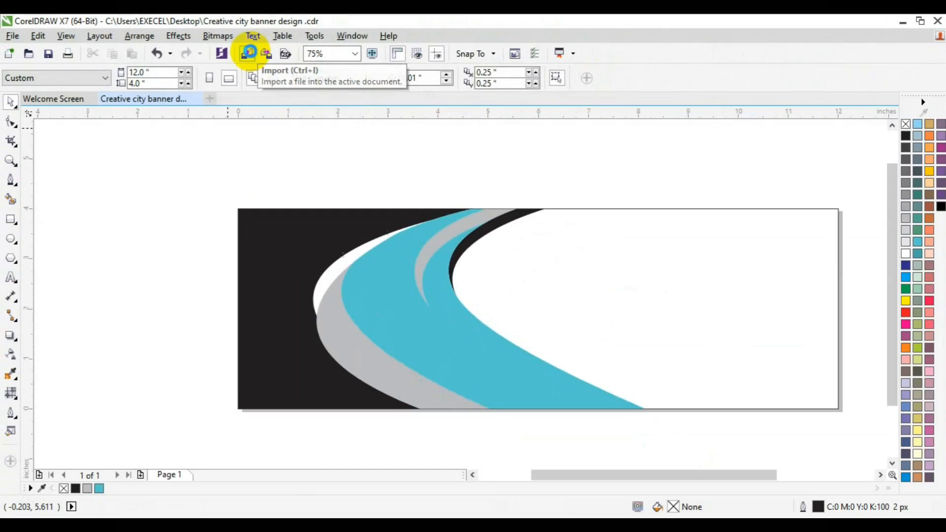
Import the treadmill photo 3349315 and place it about 6.32 by 4.21 inches over the right half of the banner
{"action": "left_click", "coordinate": [472, 90]}
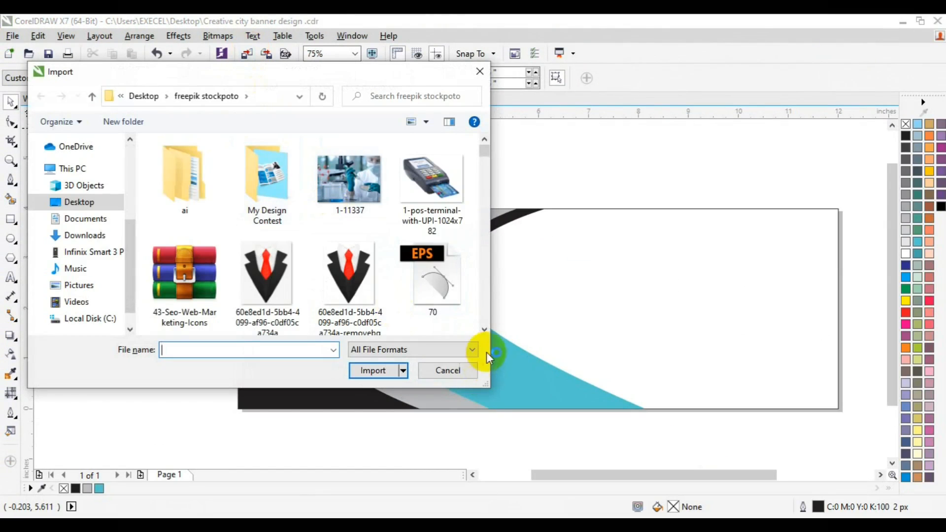
{"action": "left_click", "coordinate": [484, 331]}
{"action": "left_click", "coordinate": [484, 333]}
{"action": "left_click", "coordinate": [485, 333]}
{"action": "left_click", "coordinate": [484, 333]}
{"action": "left_click", "coordinate": [485, 334]}
{"action": "left_click", "coordinate": [484, 333]}
{"action": "left_click", "coordinate": [484, 333]}
{"action": "left_click", "coordinate": [484, 331]}
{"action": "left_click", "coordinate": [485, 331]}
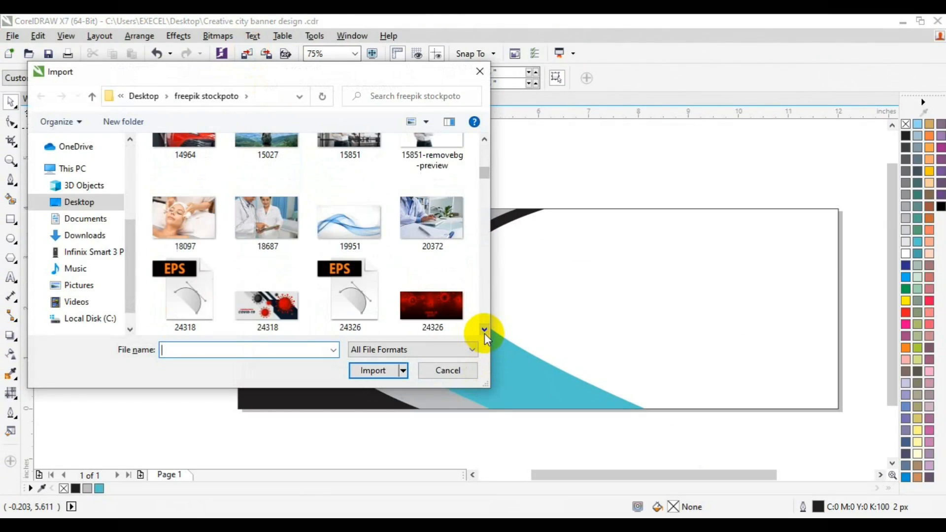
{"action": "left_click", "coordinate": [483, 141]}
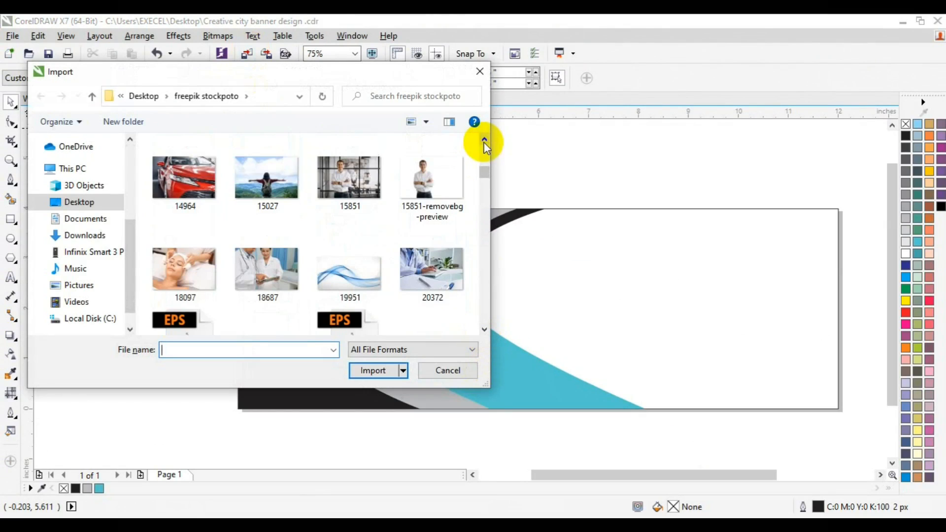
{"action": "left_click", "coordinate": [485, 329]}
{"action": "left_click", "coordinate": [484, 329]}
{"action": "left_click", "coordinate": [485, 329]}
{"action": "left_click", "coordinate": [484, 329]}
{"action": "left_click", "coordinate": [484, 329]}
{"action": "left_click", "coordinate": [483, 329]}
{"action": "left_click", "coordinate": [190, 232]}
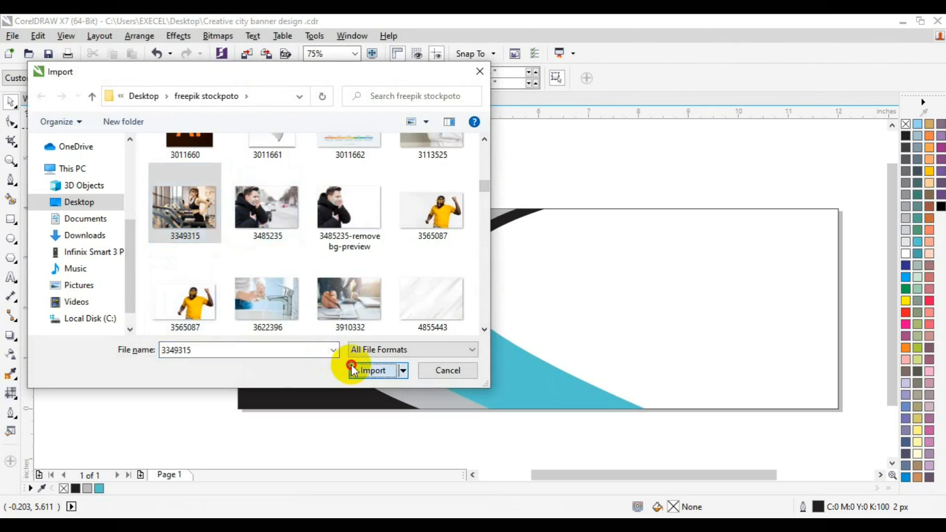
{"action": "left_click", "coordinate": [352, 369]}
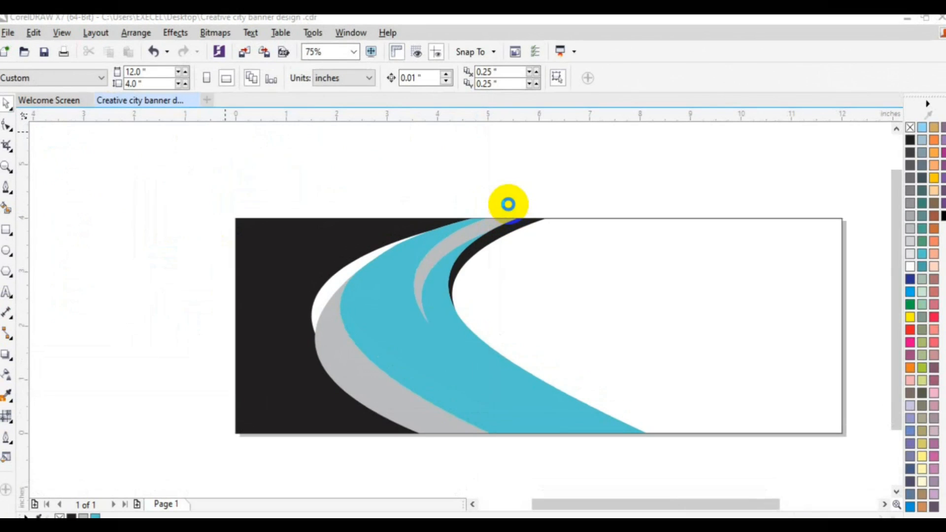
{"action": "mouse_move", "coordinate": [511, 214]}
{"action": "left_mouse_down"}
{"action": "mouse_move", "coordinate": [803, 452]}
{"action": "mouse_move", "coordinate": [819, 439]}
{"action": "mouse_move", "coordinate": [826, 447]}
{"action": "left_mouse_up"}
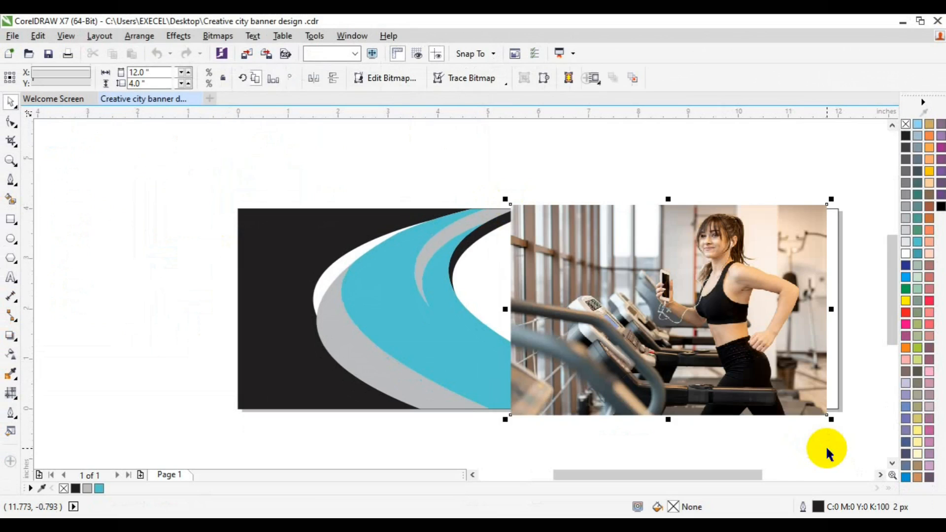
{"action": "left_click_drag", "start_coordinate": [649, 353], "coordinate": [688, 355]}
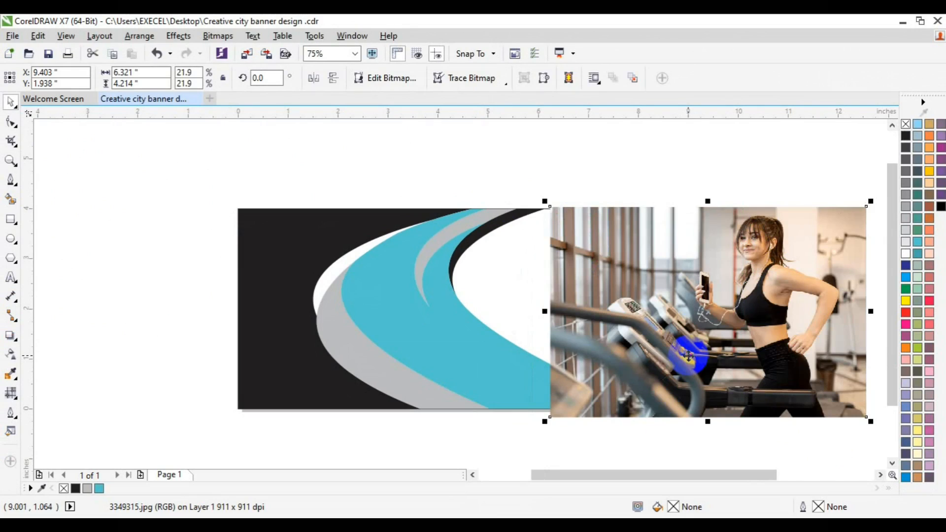
{"action": "left_click", "coordinate": [11, 354]}
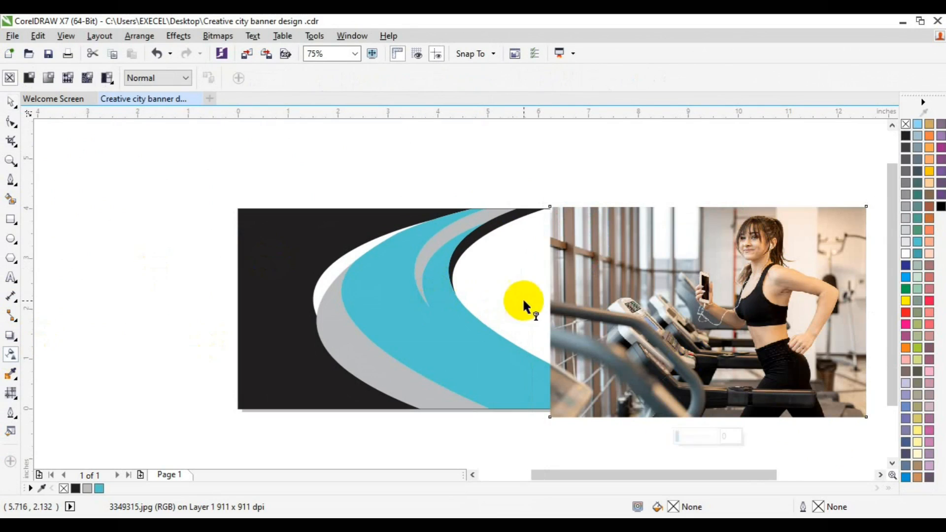
{"action": "left_click_drag", "start_coordinate": [608, 303], "coordinate": [618, 301]}
{"action": "key", "text": "ctrl+z"}
{"action": "left_click_drag", "start_coordinate": [685, 299], "coordinate": [600, 309]}
{"action": "left_click_drag", "start_coordinate": [503, 315], "coordinate": [517, 321]}
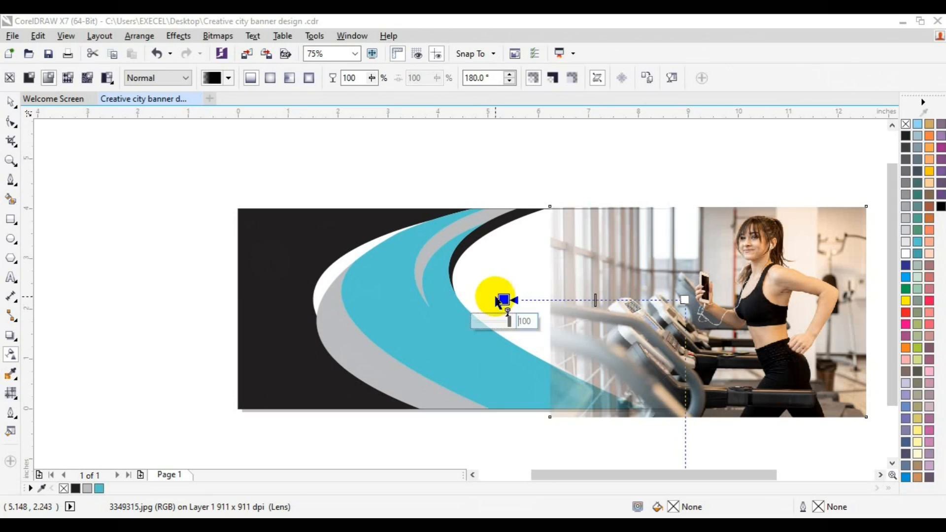
{"action": "left_click", "coordinate": [11, 103]}
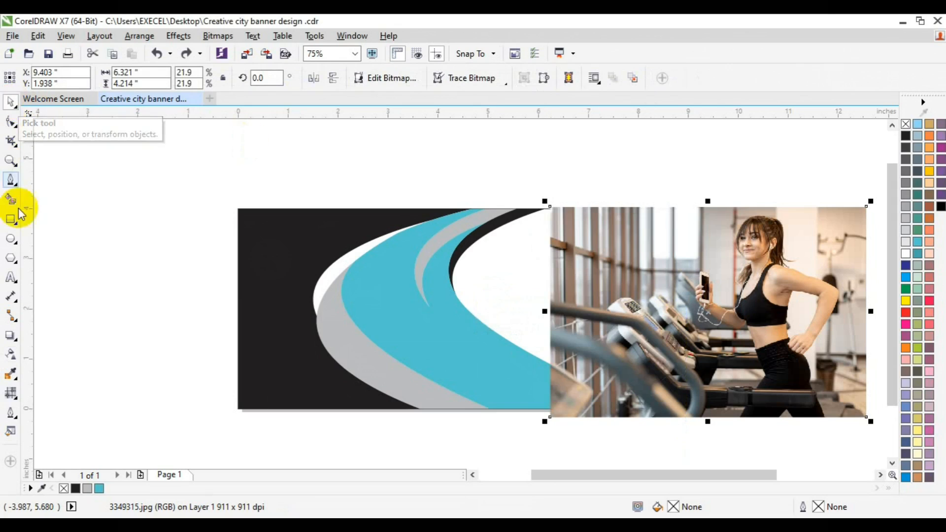
Fade the photo's left side with a linear transparency at 180 degrees, reaching 100 percent just beyond its left edge
{"action": "left_click", "coordinate": [11, 354]}
{"action": "left_click_drag", "start_coordinate": [700, 299], "coordinate": [522, 298]}
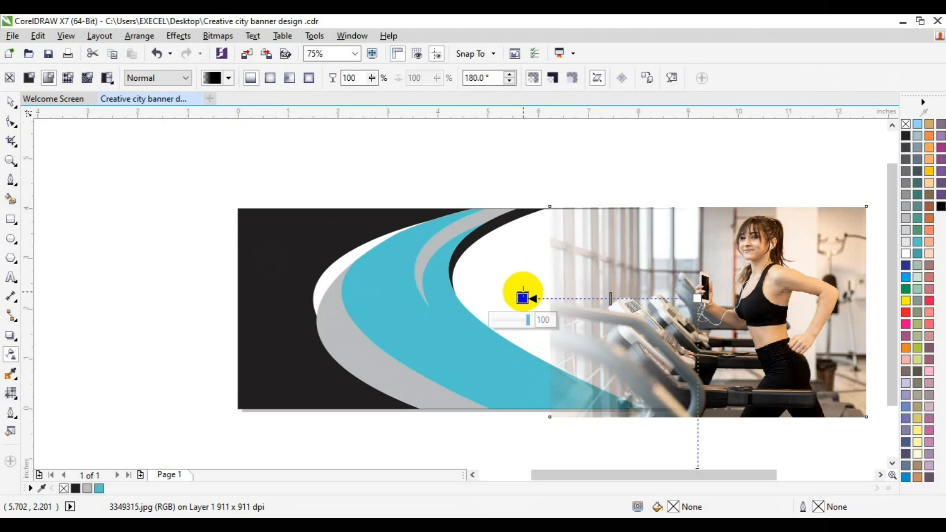
{"action": "left_click", "coordinate": [892, 462]}
{"action": "left_click", "coordinate": [892, 462]}
Try to change the fade's direction and set its start transparency to 40 percent
{"action": "left_click_drag", "start_coordinate": [698, 401], "coordinate": [695, 155]}
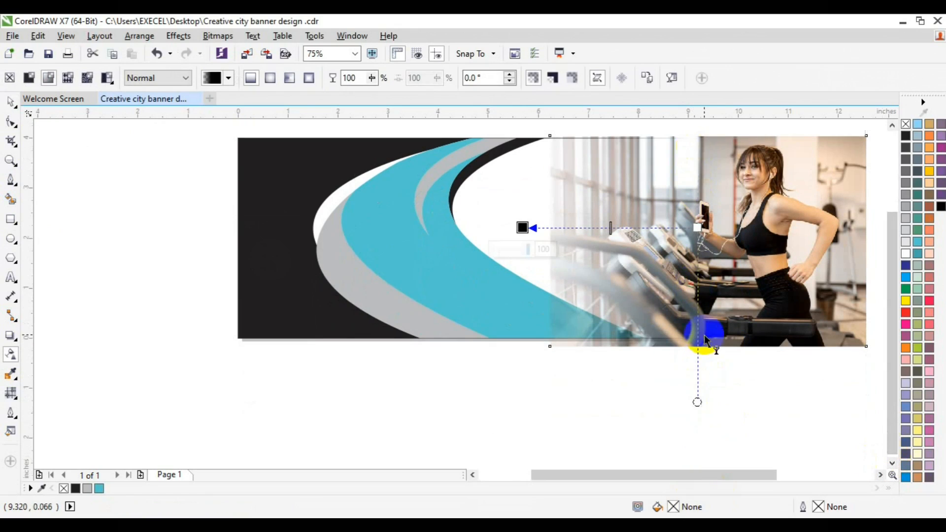
{"action": "left_click_drag", "start_coordinate": [697, 401], "coordinate": [695, 160]}
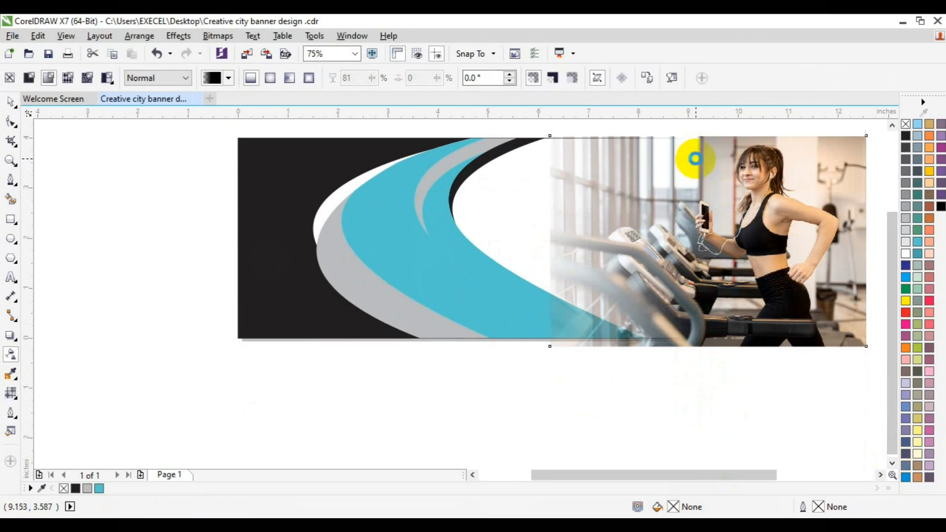
{"action": "left_click_drag", "start_coordinate": [698, 228], "coordinate": [691, 258]}
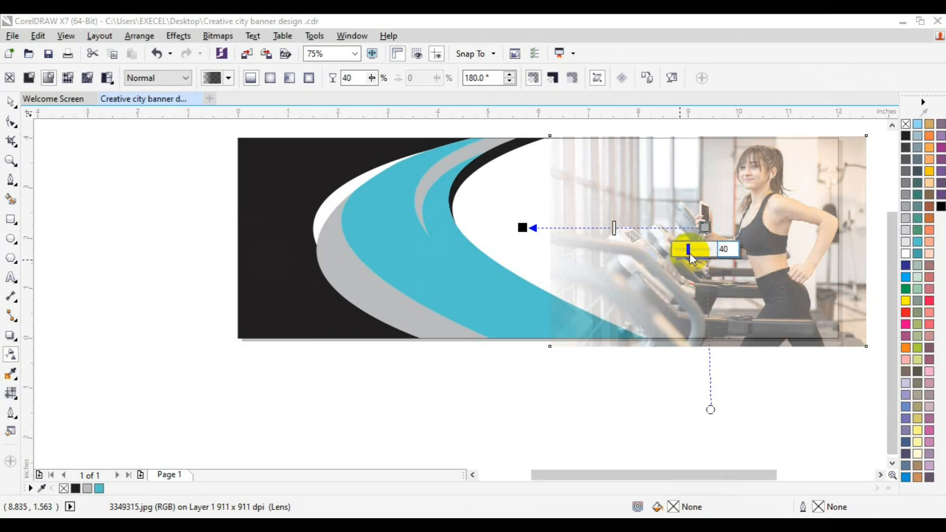
{"action": "left_click", "coordinate": [728, 250]}
{"action": "left_click", "coordinate": [616, 304]}
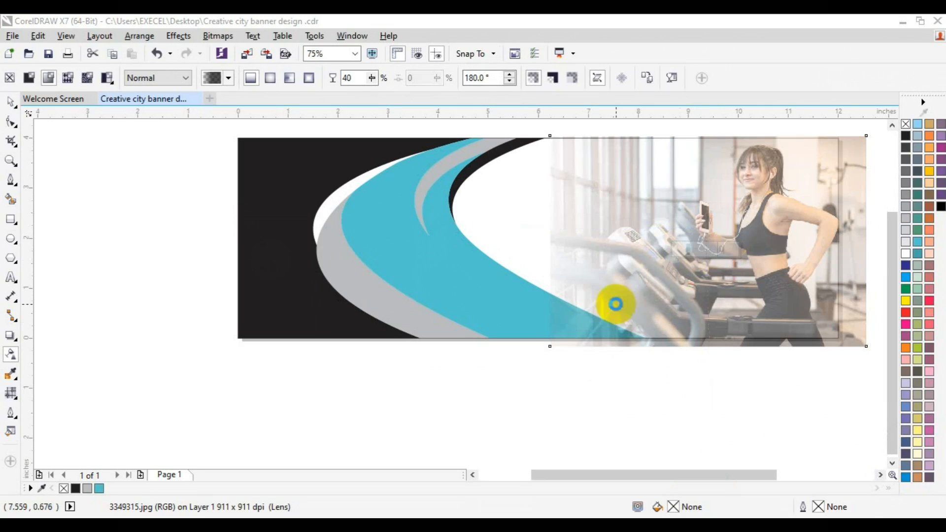
{"action": "left_click", "coordinate": [12, 103]}
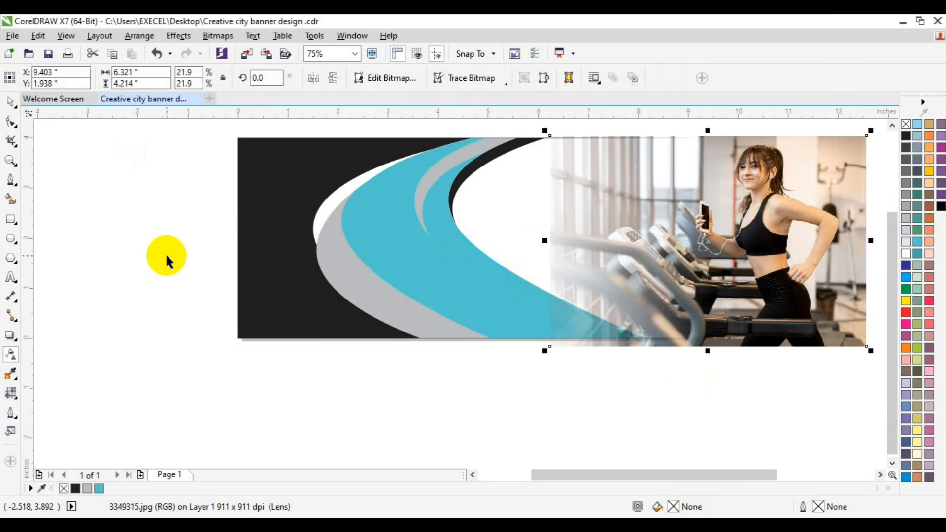
Move the photo left over the turquoise band and PowerClip it inside the banner rectangle
{"action": "left_click", "coordinate": [745, 262]}
{"action": "left_click_drag", "start_coordinate": [745, 262], "coordinate": [632, 263]}
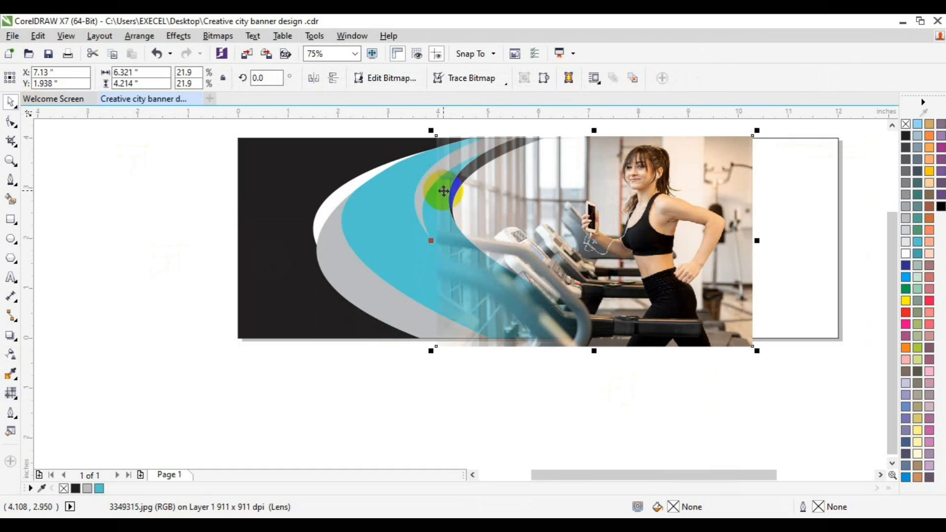
{"action": "left_click", "coordinate": [178, 36]}
{"action": "mouse_move", "coordinate": [247, 212]}
{"action": "left_click", "coordinate": [327, 211]}
{"action": "left_click", "coordinate": [813, 220]}
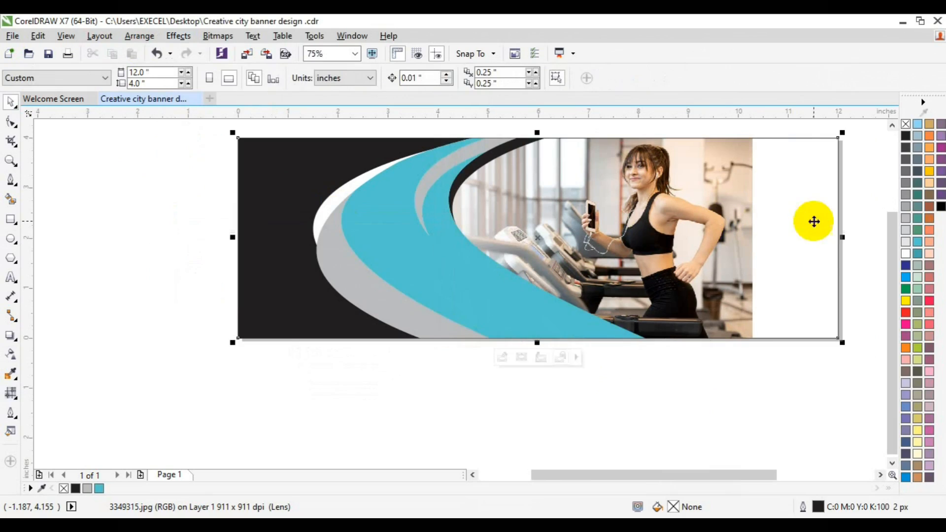
Edit the PowerClip contents so the photo fills the banner's right end, centred at about X 8.97, Y 2.0 inches
{"action": "left_click", "coordinate": [501, 360]}
{"action": "left_click", "coordinate": [598, 274]}
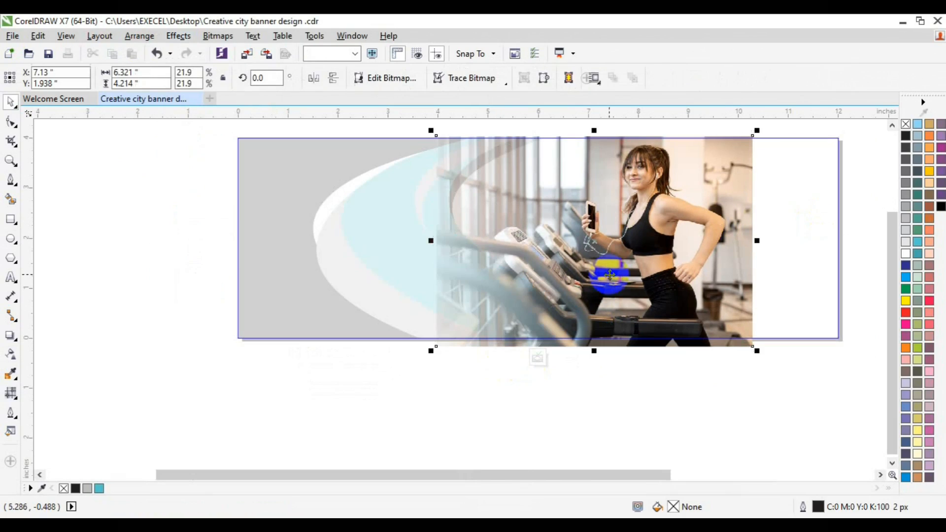
{"action": "left_click_drag", "start_coordinate": [654, 267], "coordinate": [744, 262]}
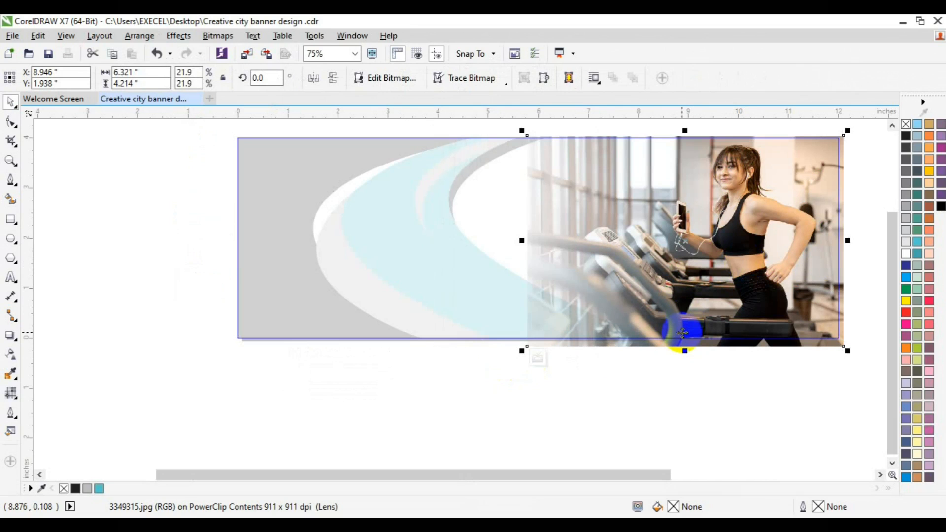
{"action": "left_click_drag", "start_coordinate": [682, 332], "coordinate": [683, 330]}
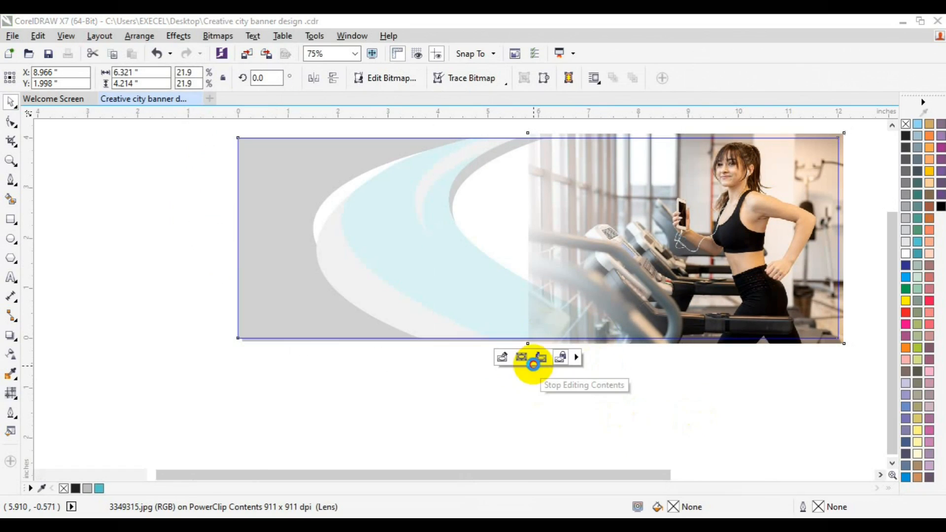
{"action": "left_click", "coordinate": [536, 361]}
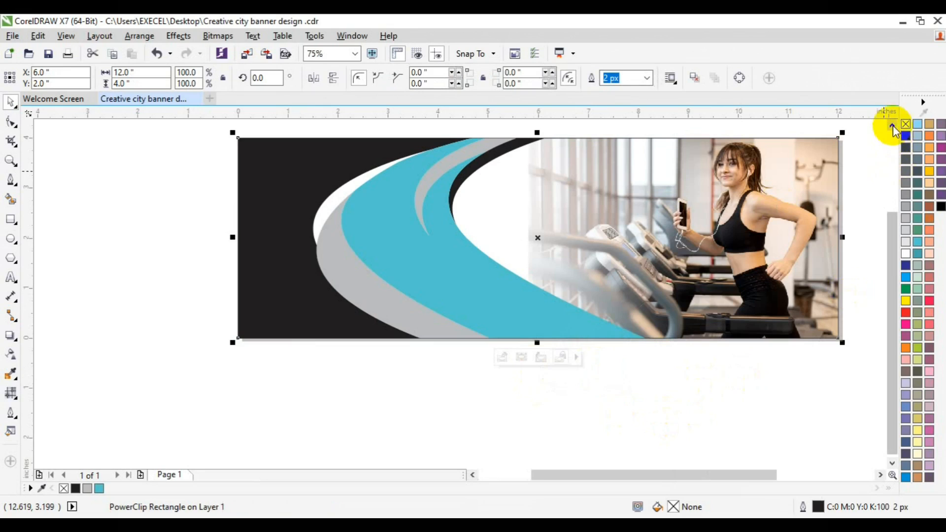
Remove the outlines from all banner objects and save the document
{"action": "left_click", "coordinate": [892, 126]}
{"action": "left_click_drag", "start_coordinate": [189, 174], "coordinate": [848, 427]}
{"action": "right_click", "coordinate": [905, 124]}
{"action": "left_click", "coordinate": [618, 185]}
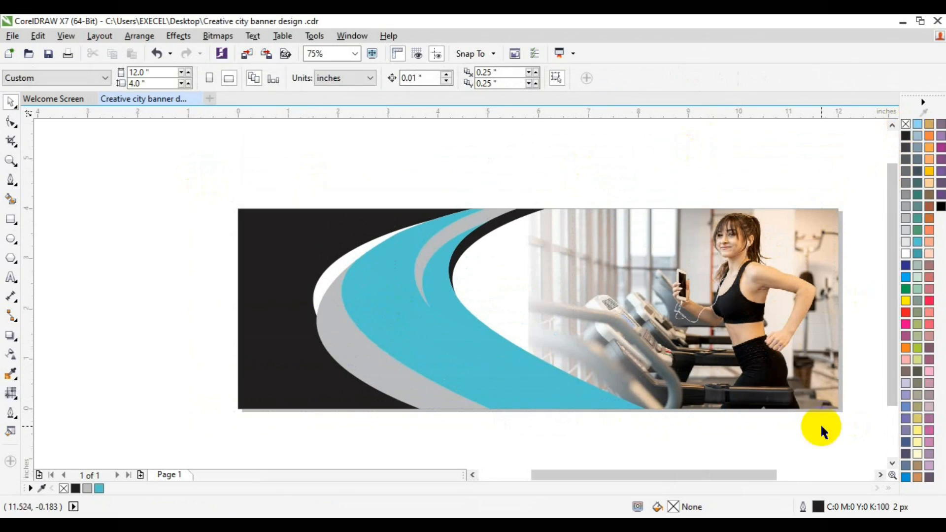
{"action": "left_click", "coordinate": [880, 474]}
{"action": "key", "text": "ctrl+s"}
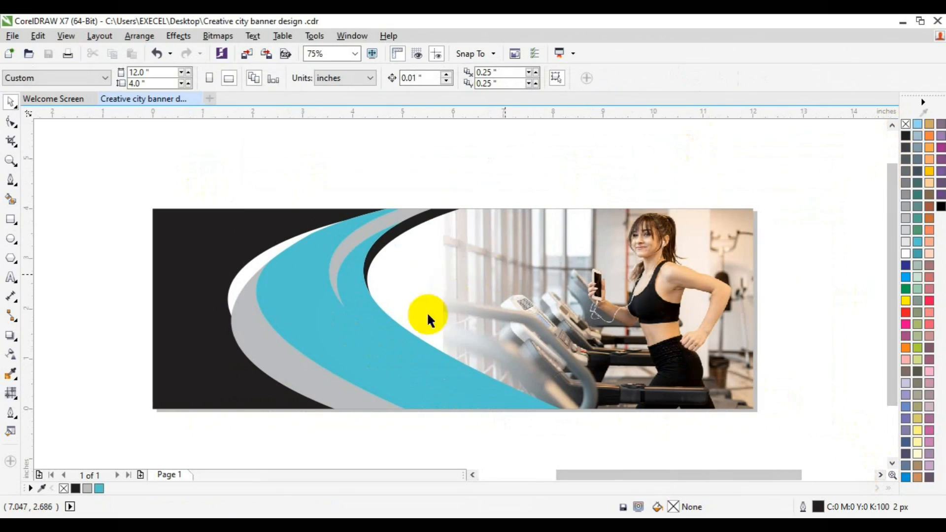
Nudge the gray band's lower-left end node left along the banner's lower edge and try to change the band's stacking order
{"action": "left_click", "coordinate": [318, 381]}
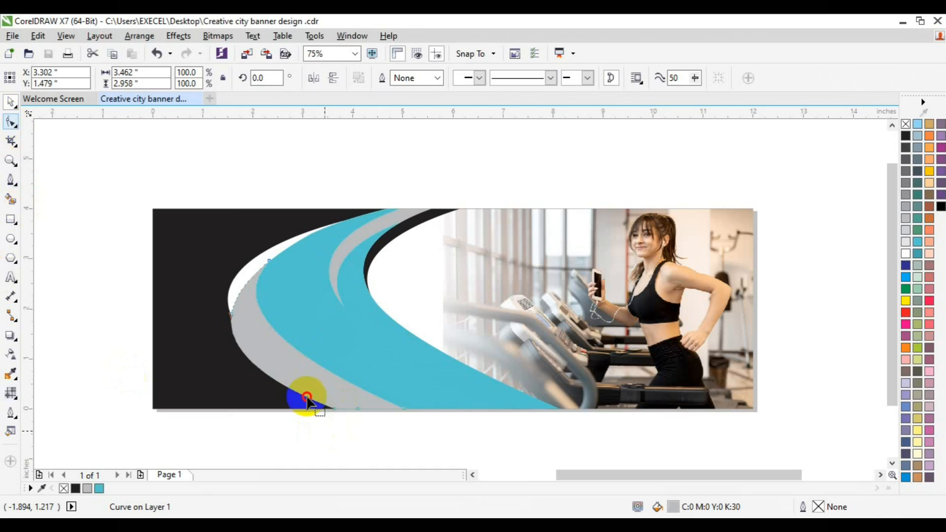
{"action": "left_click", "coordinate": [325, 405]}
{"action": "left_click_drag", "start_coordinate": [338, 415], "coordinate": [306, 377]}
{"action": "key", "text": "Left"}
{"action": "key", "text": "Left"}
{"action": "key", "text": "Left"}
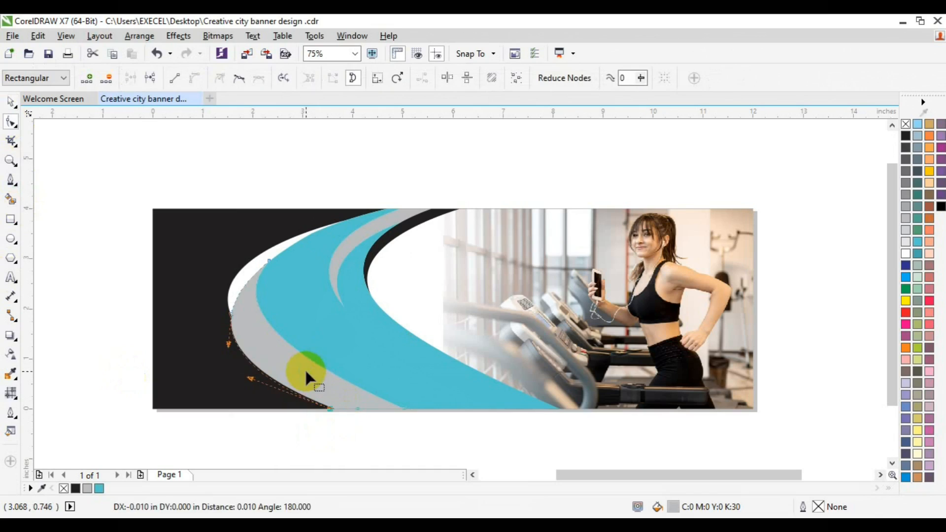
{"action": "key", "text": "space"}
{"action": "right_click", "coordinate": [305, 372]}
{"action": "mouse_move", "coordinate": [338, 363]}
{"action": "left_click", "coordinate": [507, 364]}
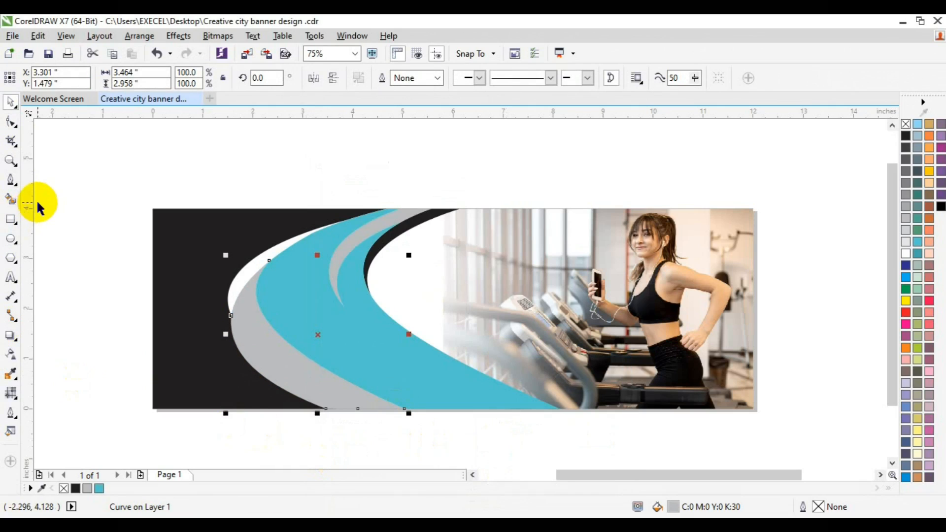
Nudge the gray band's lower-left node farther left in 0.01-inch increments and send the band behind the black area
{"action": "left_click", "coordinate": [12, 127]}
{"action": "left_click", "coordinate": [291, 391]}
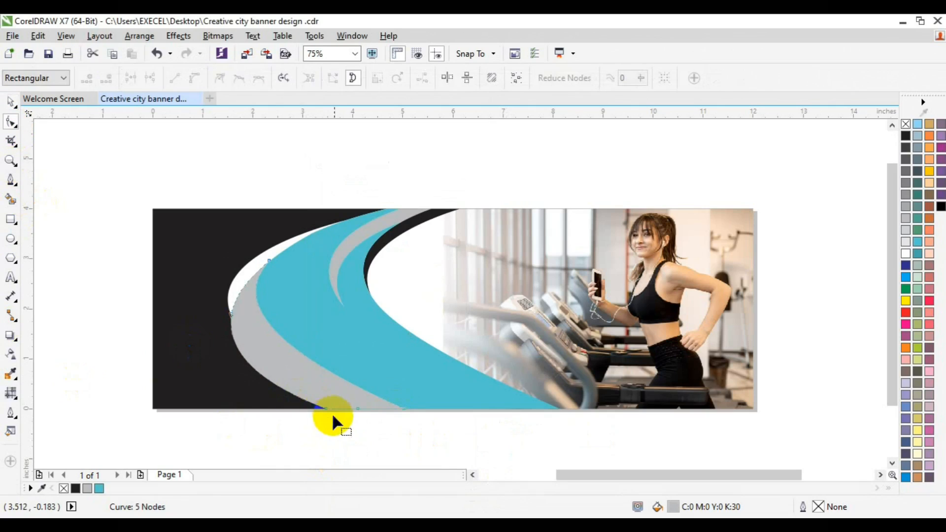
{"action": "left_click", "coordinate": [301, 396]}
{"action": "key", "text": "Left"}
{"action": "key", "text": "Left"}
{"action": "key", "text": "Left"}
{"action": "key", "text": "Left"}
{"action": "key", "text": "Left"}
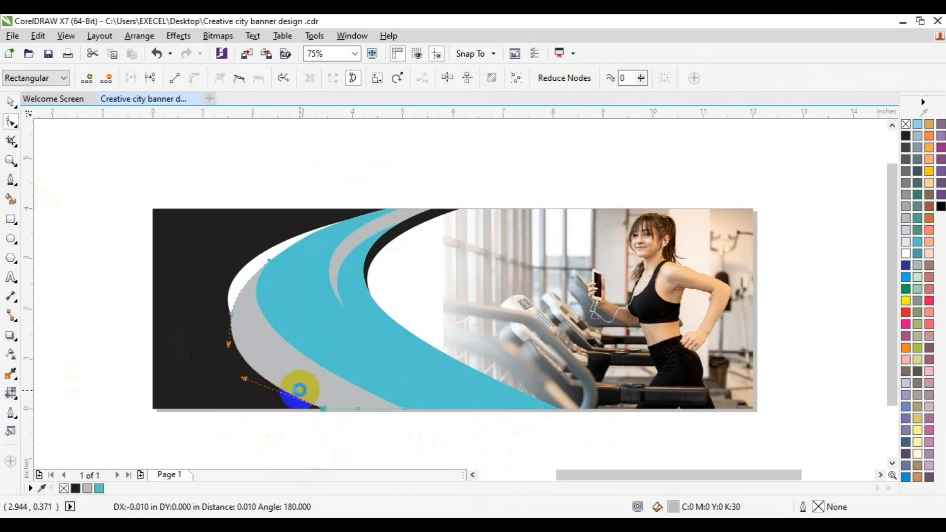
{"action": "key", "text": "space"}
{"action": "right_click", "coordinate": [298, 392]}
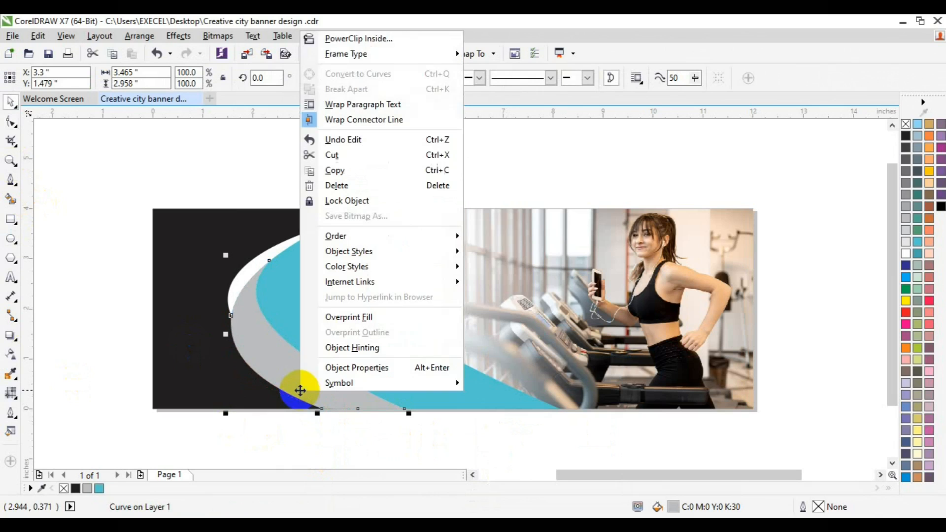
{"action": "mouse_move", "coordinate": [363, 236]}
{"action": "left_click", "coordinate": [510, 260]}
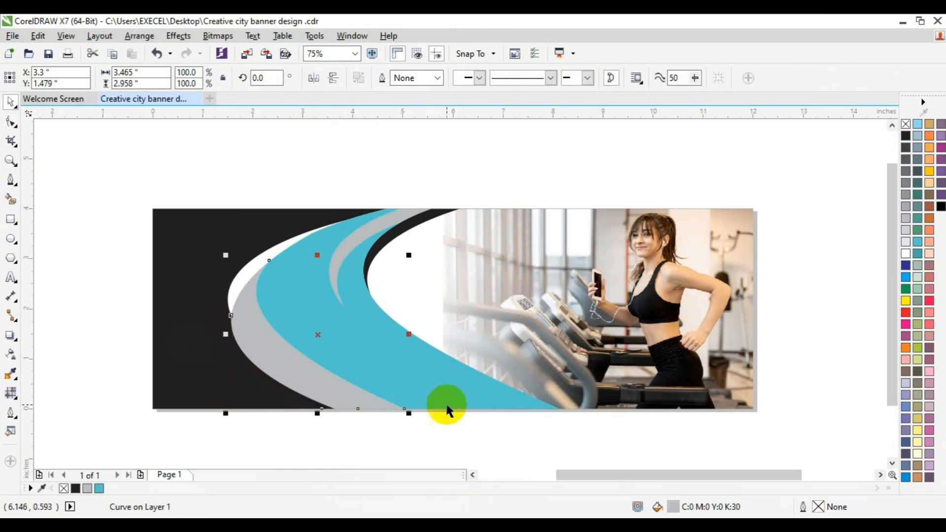
Give the turquoise band a linear fountain fill running down its length and set the lower end's colour to red (R 247, G 5, B 5)
{"action": "left_click", "coordinate": [495, 441]}
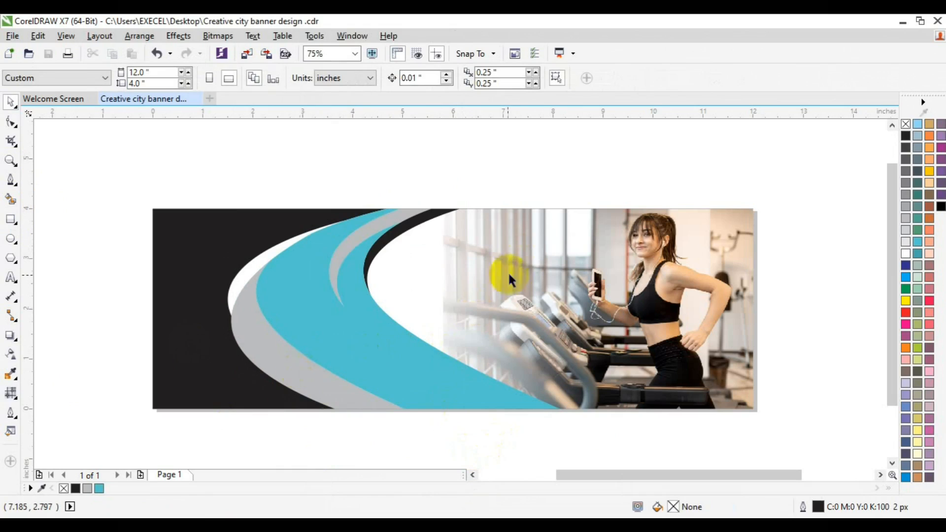
{"action": "left_click", "coordinate": [439, 375]}
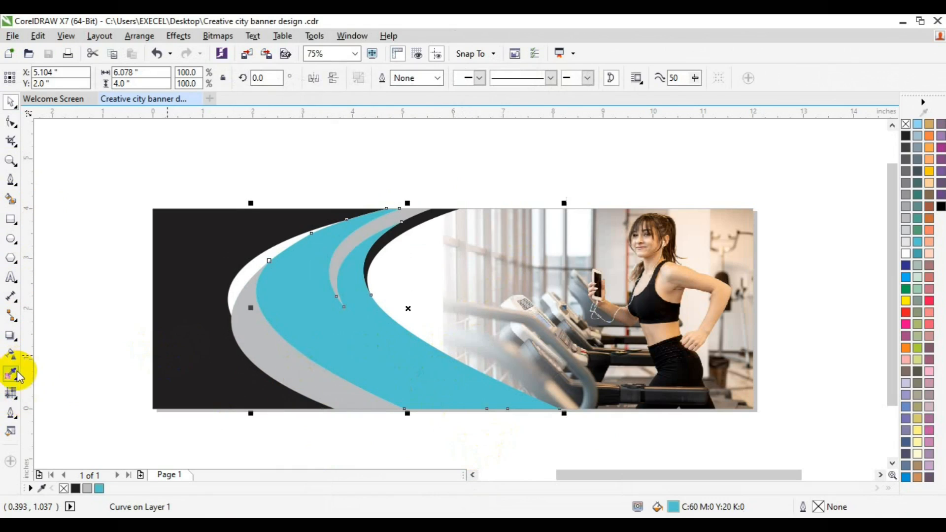
{"action": "left_click", "coordinate": [15, 401]}
{"action": "left_click", "coordinate": [59, 393]}
{"action": "left_click_drag", "start_coordinate": [313, 177], "coordinate": [404, 382]}
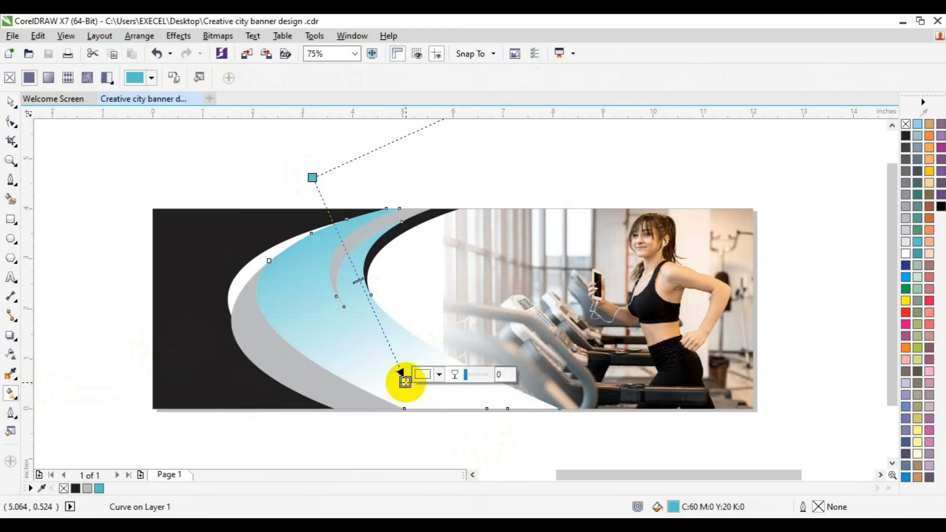
{"action": "left_click", "coordinate": [439, 377]}
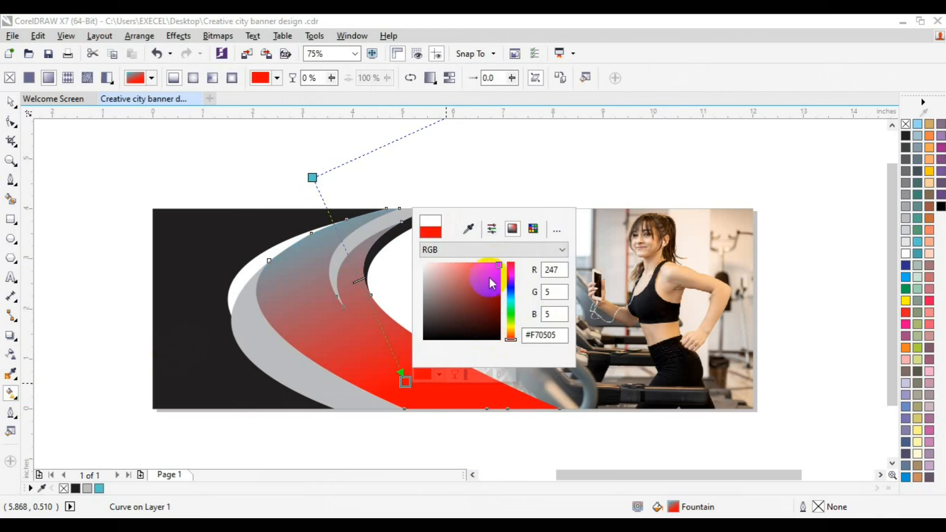
{"action": "left_click", "coordinate": [512, 269]}
{"action": "left_click_drag", "start_coordinate": [513, 273], "coordinate": [513, 256]}
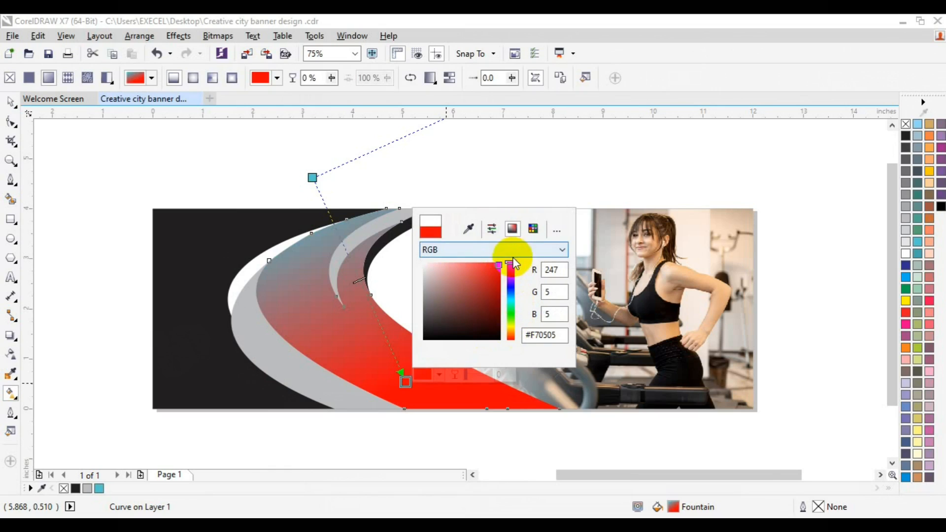
Change the upper colour of the central band's fountain fill to a yellow-orange, producing an orange-to-red gradient
{"action": "left_click", "coordinate": [312, 177]}
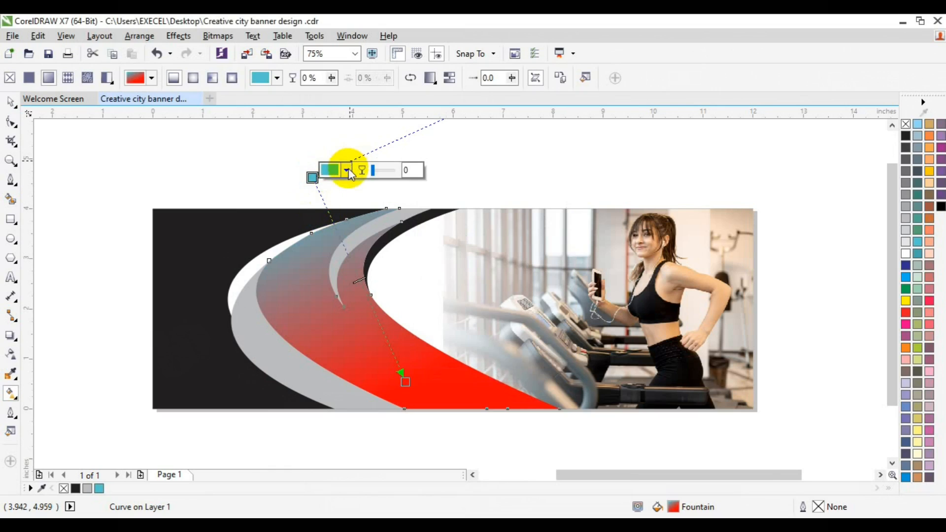
{"action": "left_click", "coordinate": [346, 169]}
{"action": "left_click_drag", "start_coordinate": [419, 273], "coordinate": [418, 298]}
{"action": "left_click", "coordinate": [402, 239]}
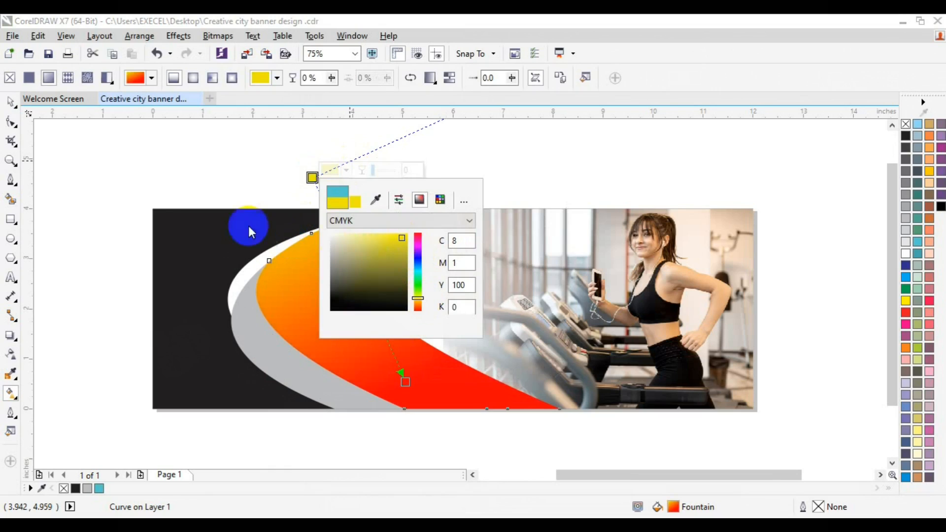
{"action": "left_click_drag", "start_coordinate": [424, 304], "coordinate": [418, 303]}
{"action": "left_click", "coordinate": [9, 102]}
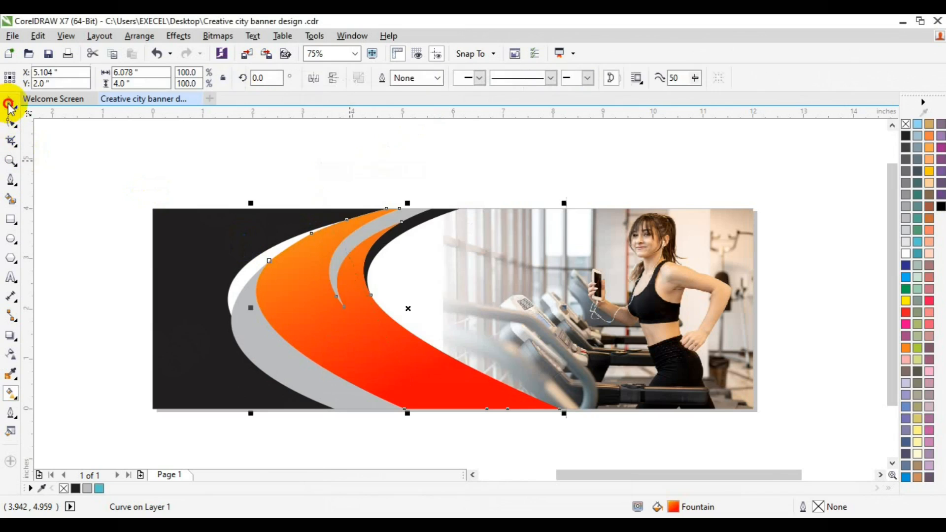
{"action": "left_click", "coordinate": [514, 450]}
Fill the thin black crescent beside the central band with dark navy C 84, M 73, Y 60, K 80
{"action": "left_click", "coordinate": [379, 268]}
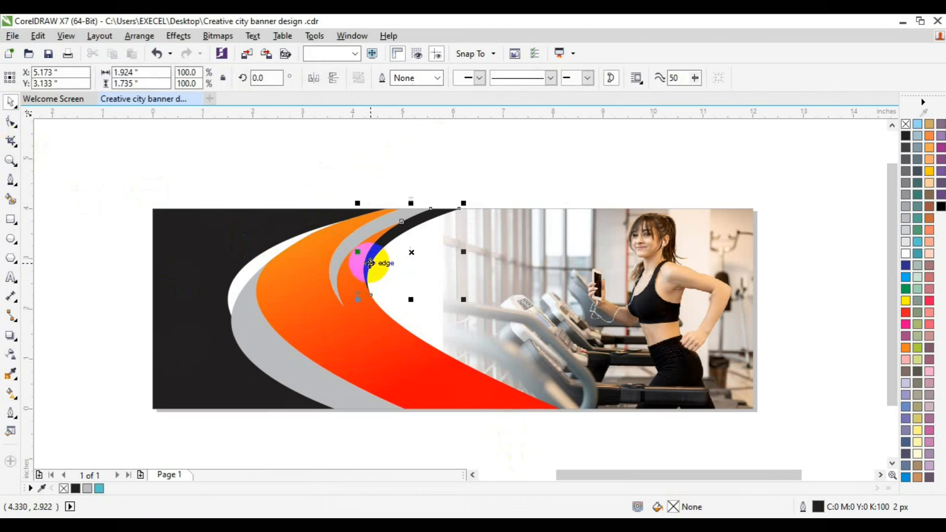
{"action": "double_click", "coordinate": [673, 506]}
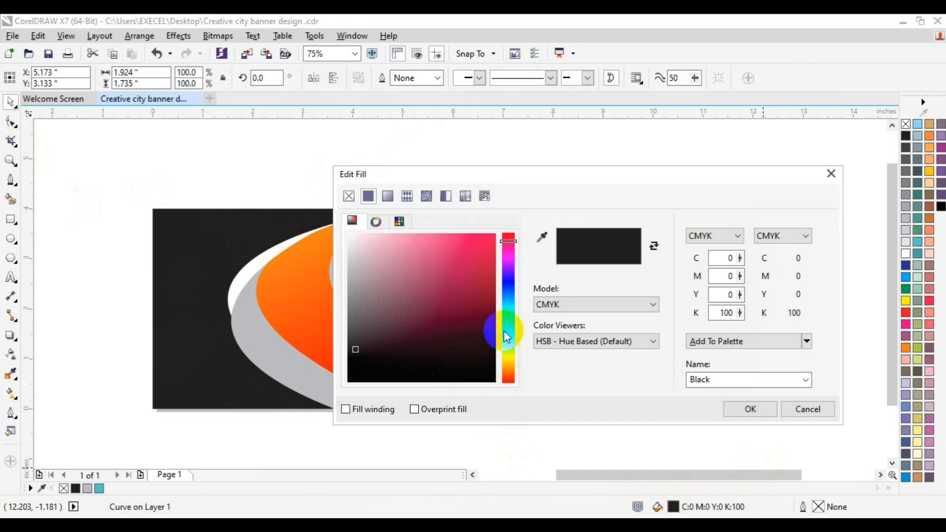
{"action": "left_click", "coordinate": [508, 294]}
{"action": "left_click", "coordinate": [492, 354]}
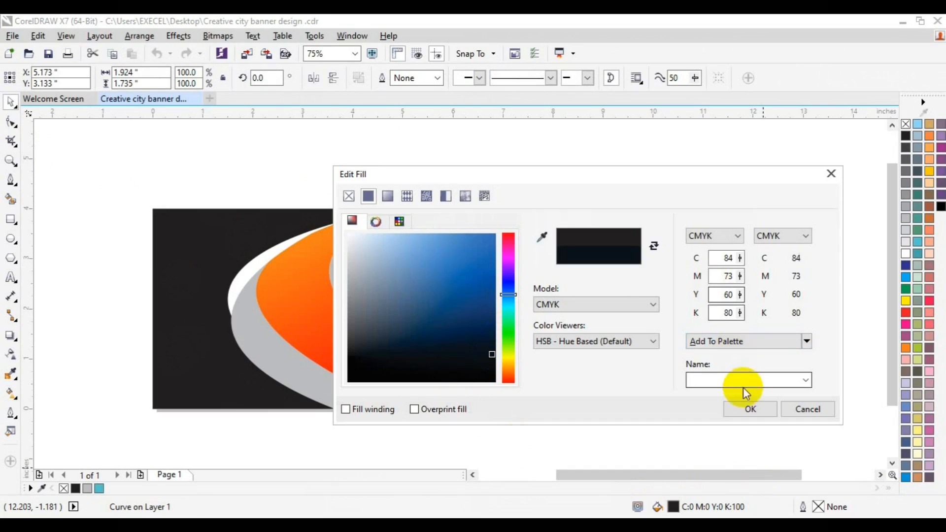
{"action": "left_click", "coordinate": [748, 408]}
Sample the crescent's dark navy and apply it to the large black area at the banner's left end
{"action": "left_click", "coordinate": [210, 349]}
{"action": "left_click", "coordinate": [10, 375]}
{"action": "left_click", "coordinate": [383, 241]}
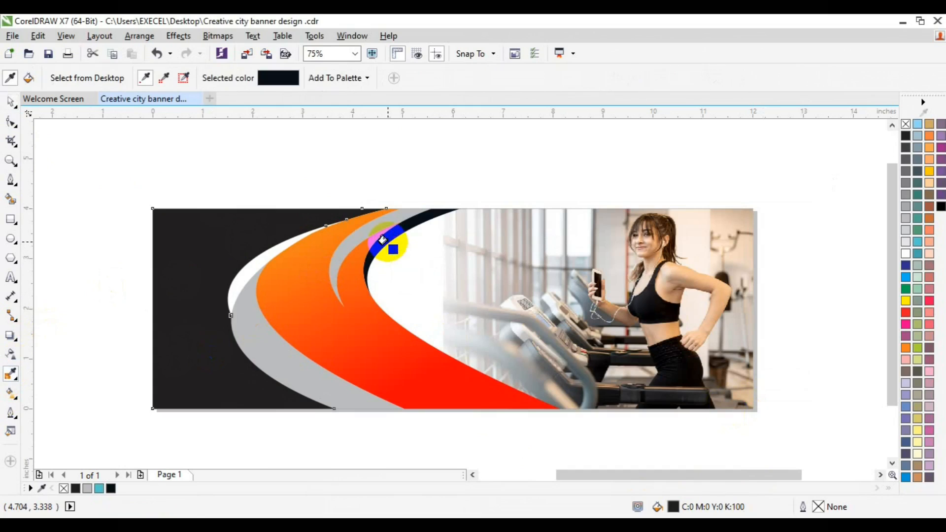
{"action": "left_click", "coordinate": [209, 241]}
{"action": "key", "text": "space"}
Send the PowerClip rectangle holding the gym photo to the back of the layer
{"action": "left_click", "coordinate": [252, 343]}
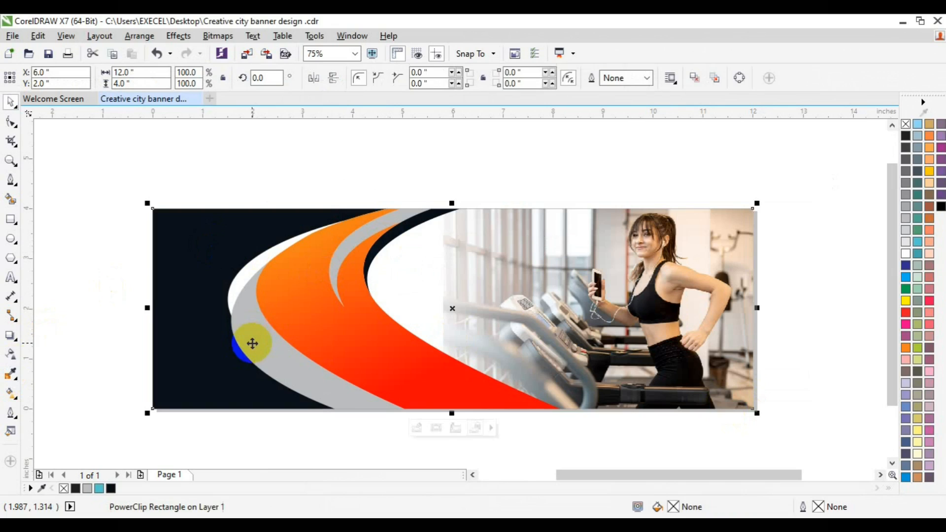
{"action": "left_click", "coordinate": [366, 442]}
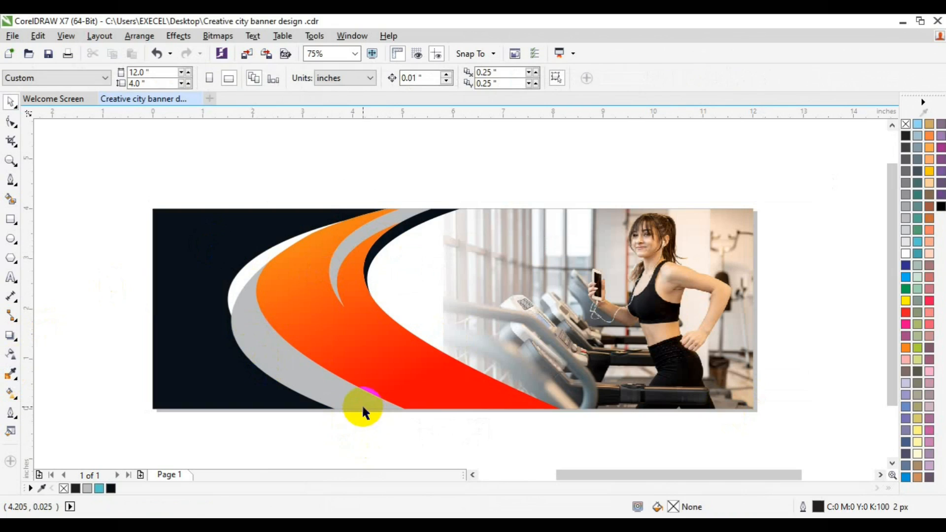
{"action": "left_click", "coordinate": [363, 408]}
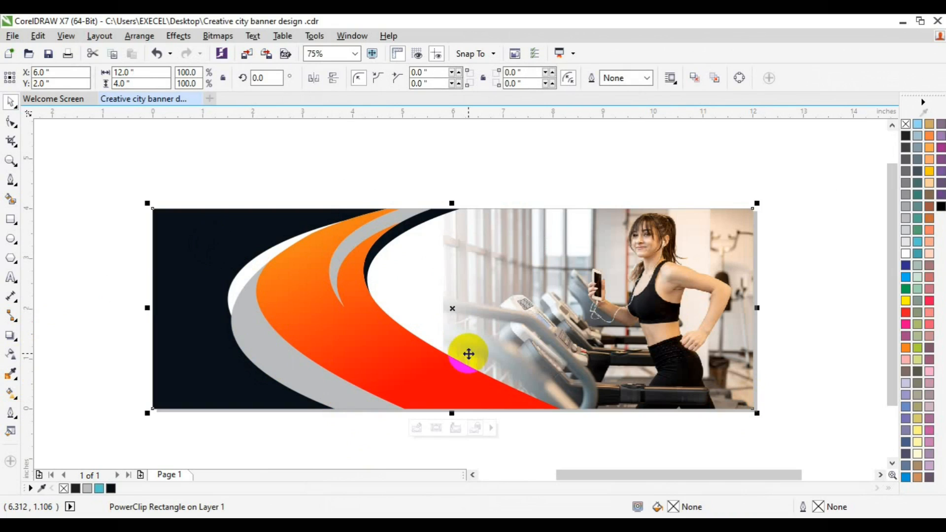
{"action": "right_click", "coordinate": [518, 332]}
{"action": "mouse_move", "coordinate": [544, 363]}
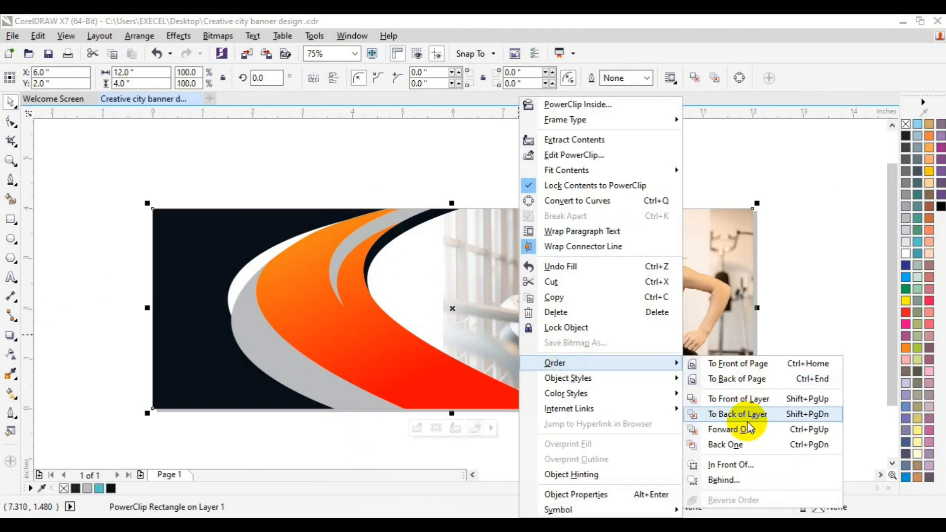
{"action": "left_click", "coordinate": [746, 417]}
Fill the lower gray band with the orange sampled near the central band's upper end (C 3, M 52, Y 100, K 0)
{"action": "left_click", "coordinate": [358, 407]}
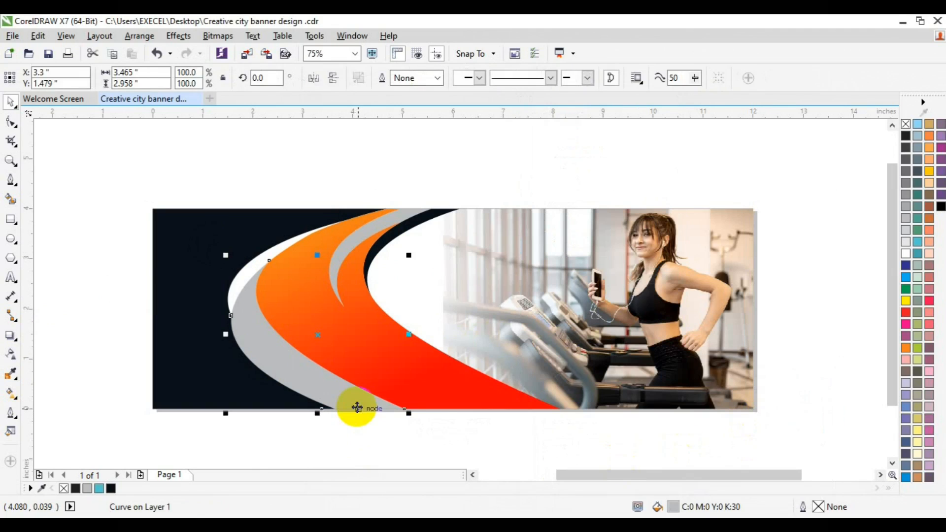
{"action": "left_click", "coordinate": [11, 375]}
{"action": "left_click", "coordinate": [340, 223]}
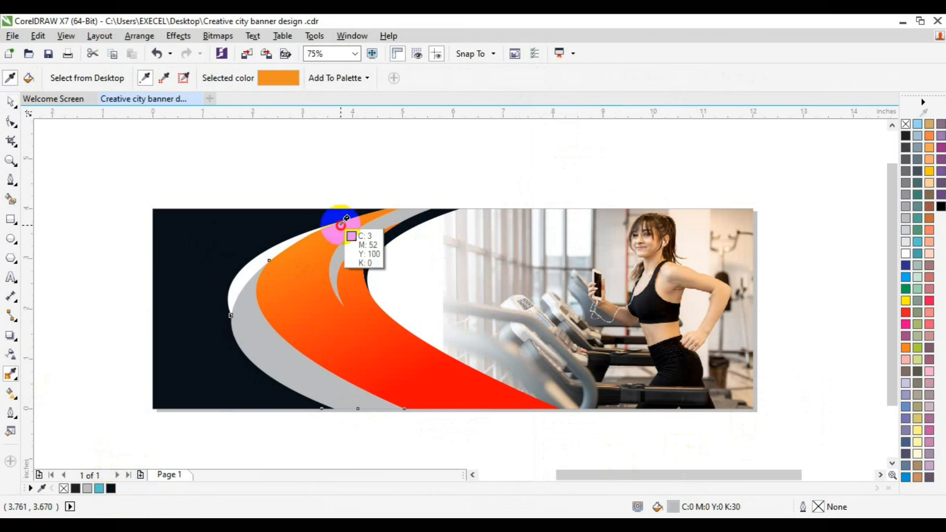
{"action": "left_click", "coordinate": [250, 348]}
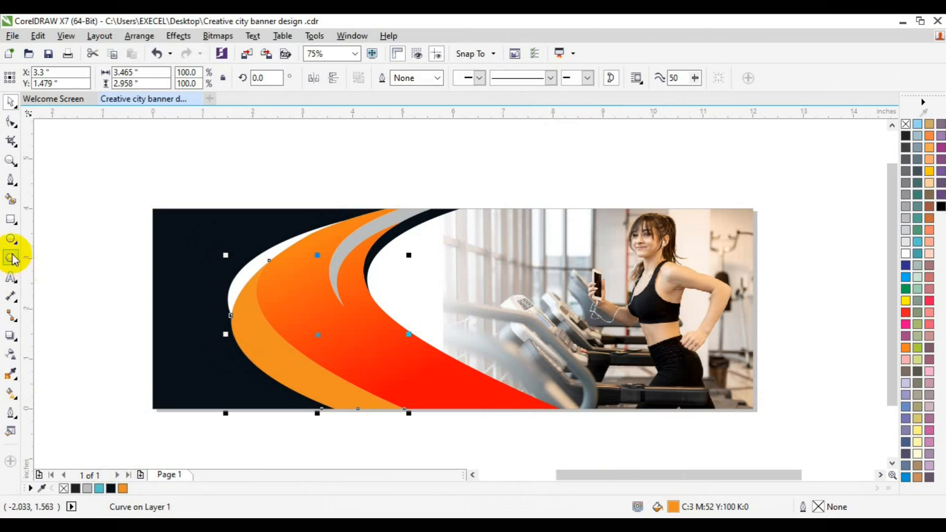
Copy the central band's fountain fill to the outer lower band and redirect it from red at the upper end to yellow-orange at the bottom
{"action": "left_click", "coordinate": [11, 393]}
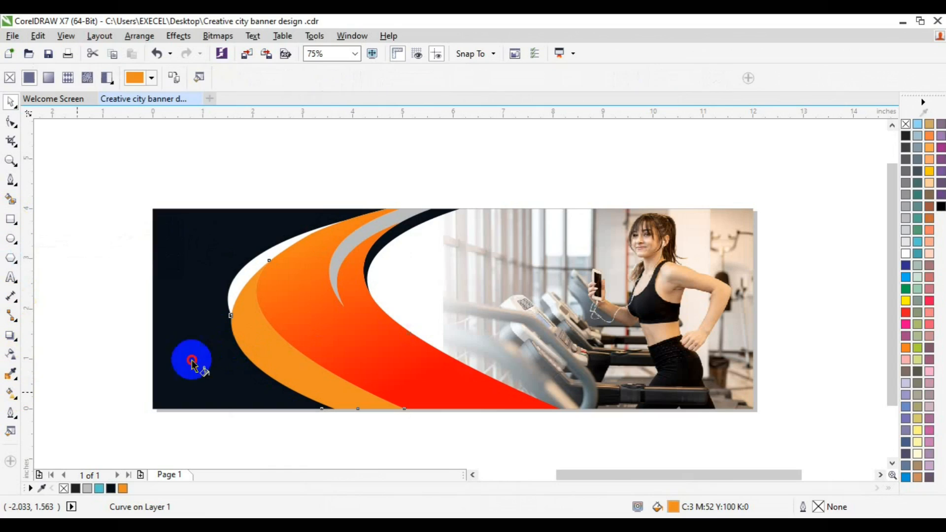
{"action": "left_click", "coordinate": [174, 79]}
{"action": "left_click", "coordinate": [285, 326]}
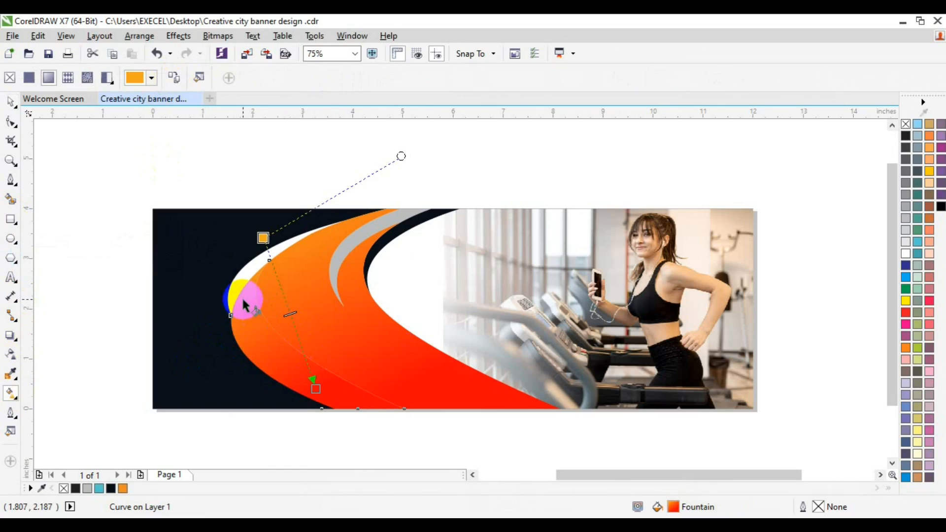
{"action": "left_click_drag", "start_coordinate": [291, 372], "coordinate": [247, 286]}
{"action": "left_click_drag", "start_coordinate": [291, 372], "coordinate": [340, 396]}
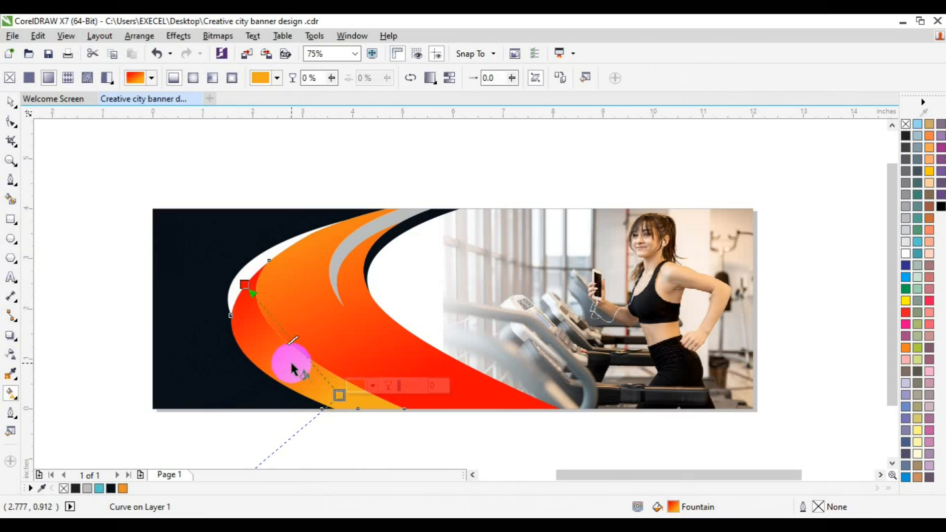
Copy the outer band's fountain fill to the small gray crescent and redirect it from yellow-orange near the lower tail to red at the top
{"action": "left_click", "coordinate": [343, 253]}
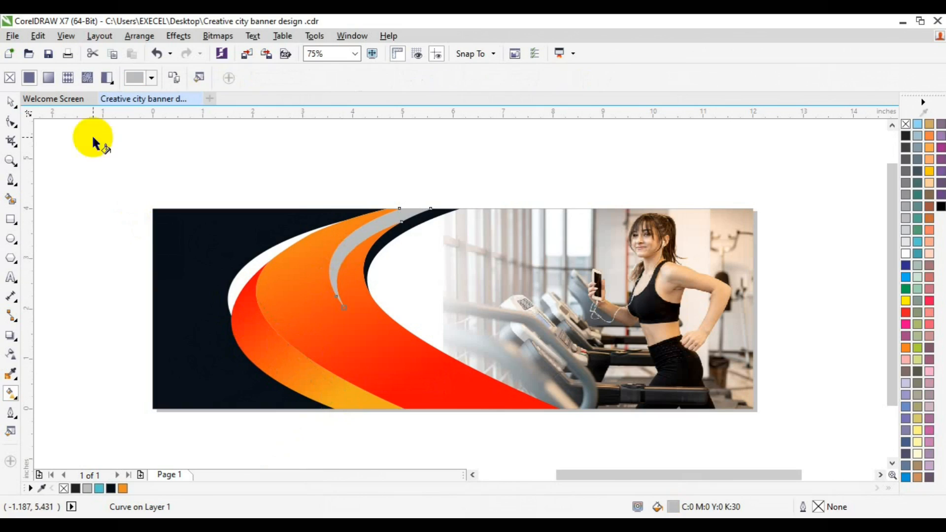
{"action": "left_click", "coordinate": [175, 83]}
{"action": "left_click", "coordinate": [231, 339]}
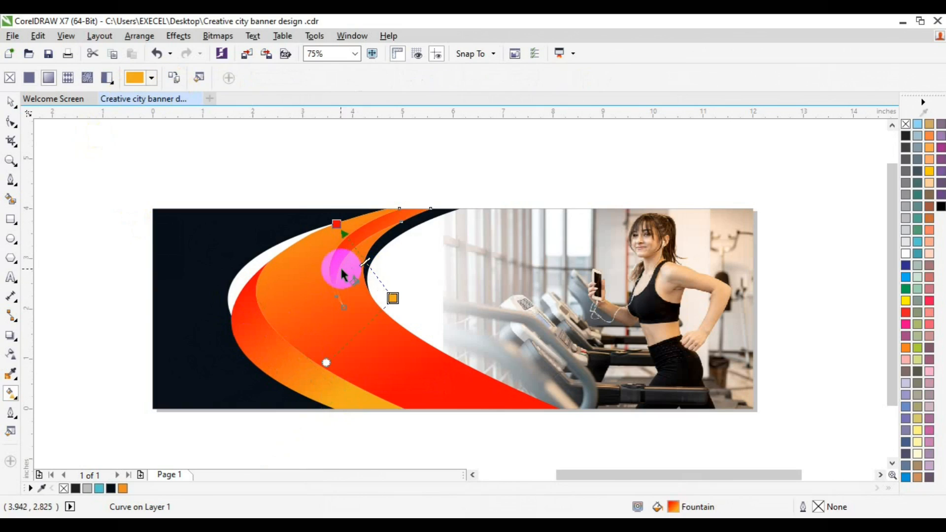
{"action": "mouse_move", "coordinate": [333, 275]}
{"action": "left_mouse_down"}
{"action": "mouse_move", "coordinate": [380, 217]}
{"action": "mouse_move", "coordinate": [339, 264]}
{"action": "left_mouse_up"}
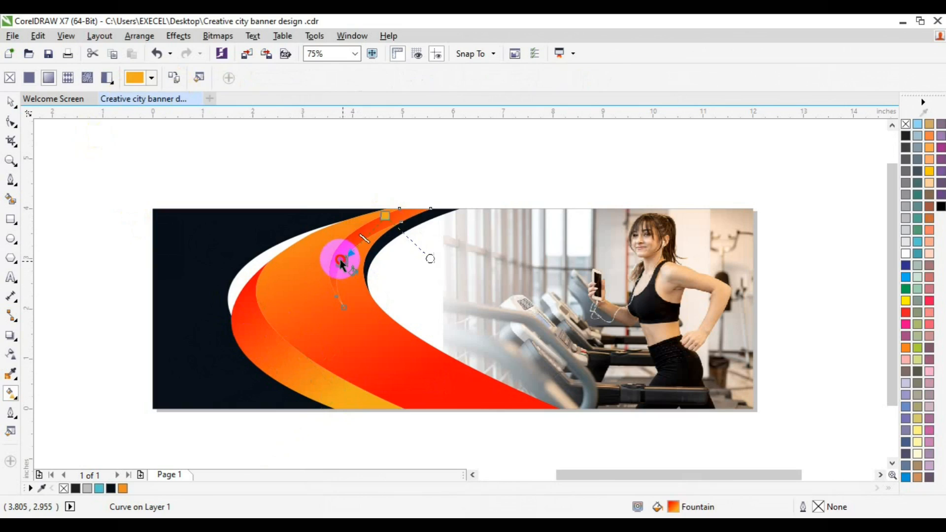
{"action": "left_click", "coordinate": [340, 260]}
{"action": "left_click", "coordinate": [331, 280]}
{"action": "left_click_drag", "start_coordinate": [332, 283], "coordinate": [377, 207]}
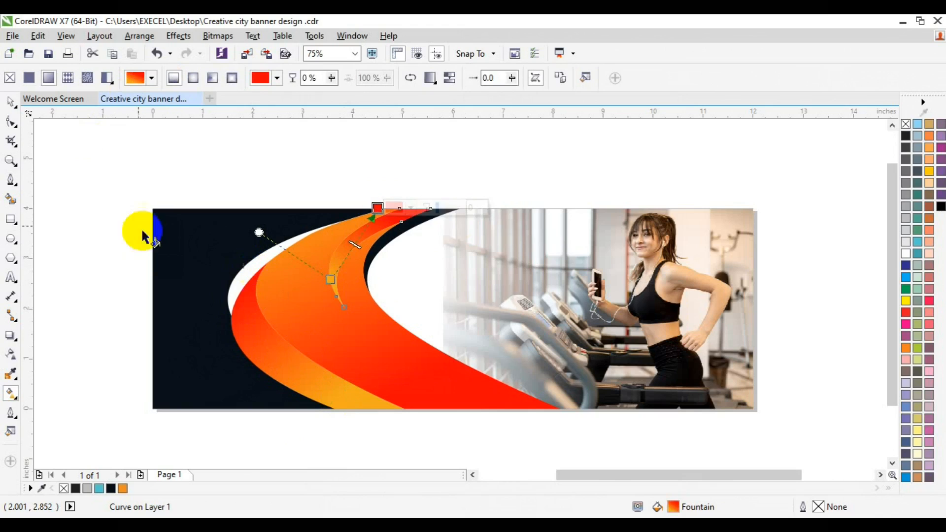
{"action": "left_click", "coordinate": [12, 102]}
{"action": "left_click", "coordinate": [506, 176]}
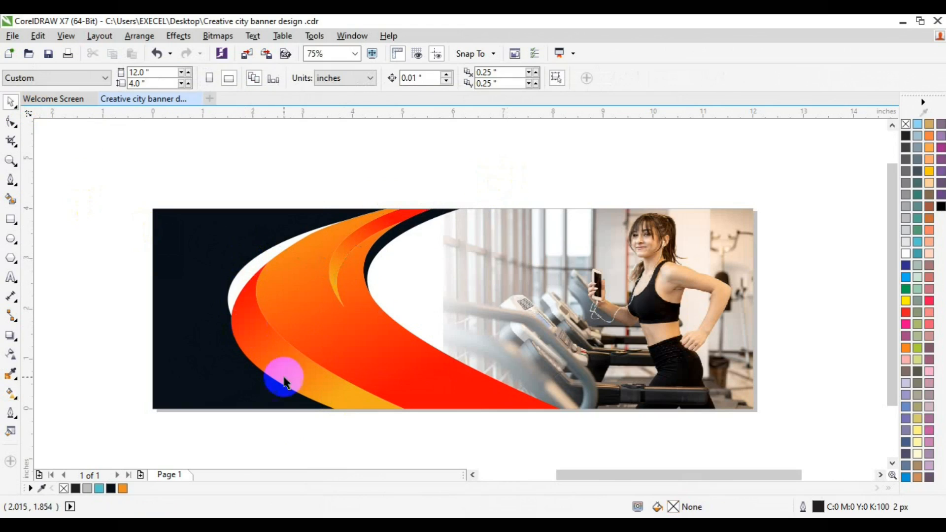
Add artistic text reading "TOTAL BODY WORKOUT" on three lines at the banner's left edge
{"action": "left_click", "coordinate": [11, 278]}
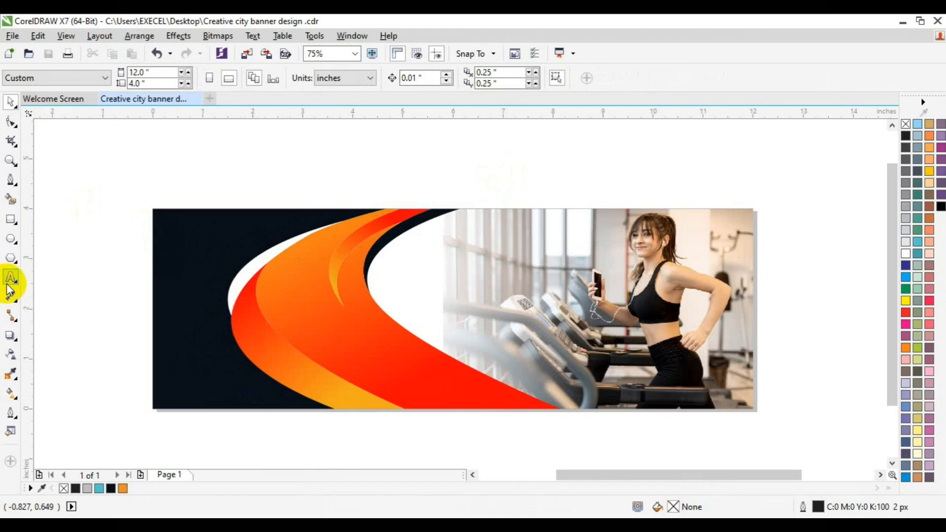
{"action": "left_click", "coordinate": [105, 298]}
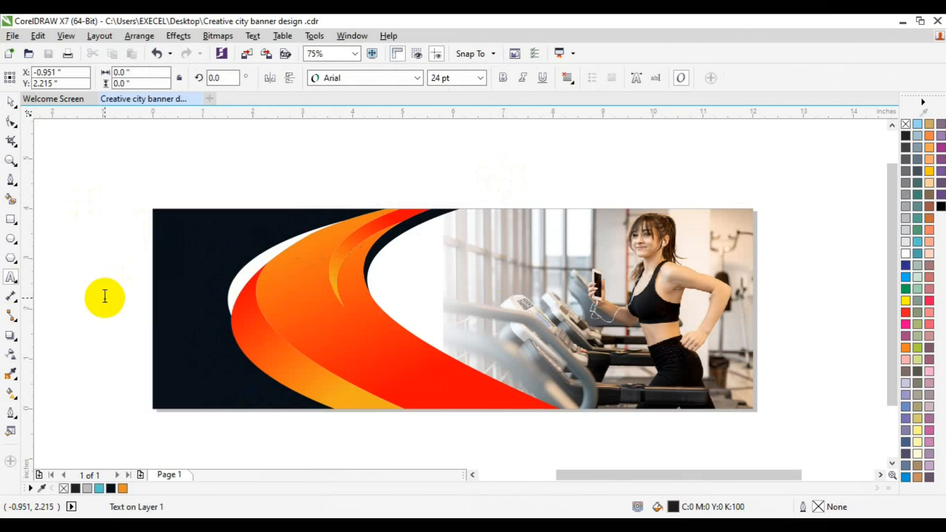
{"action": "type", "text": "TOTAL"}
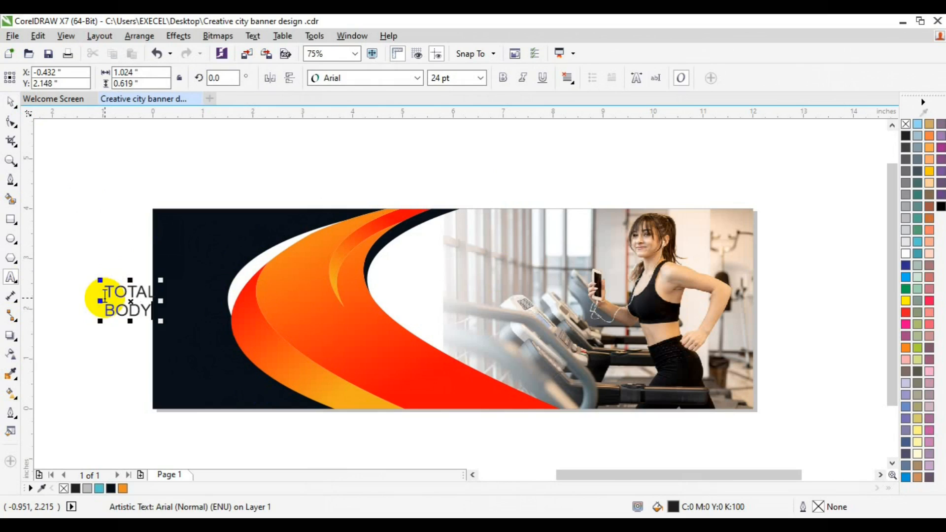
Set the TOTAL BODY WORKOUT text in Bahnschrift Condensed Bold and move it to the white area at about X 5.8, Y 2.69 inches
{"action": "key", "text": "ctrl+a"}
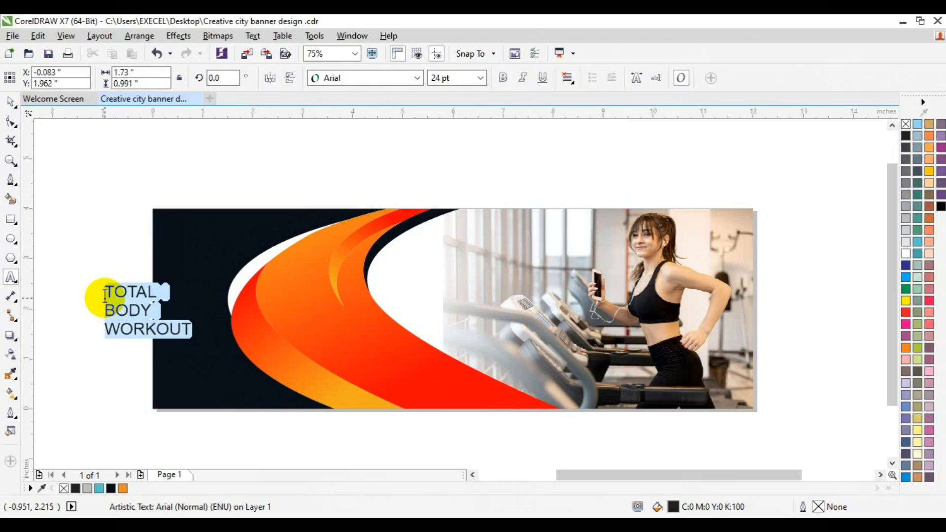
{"action": "left_click", "coordinate": [419, 79]}
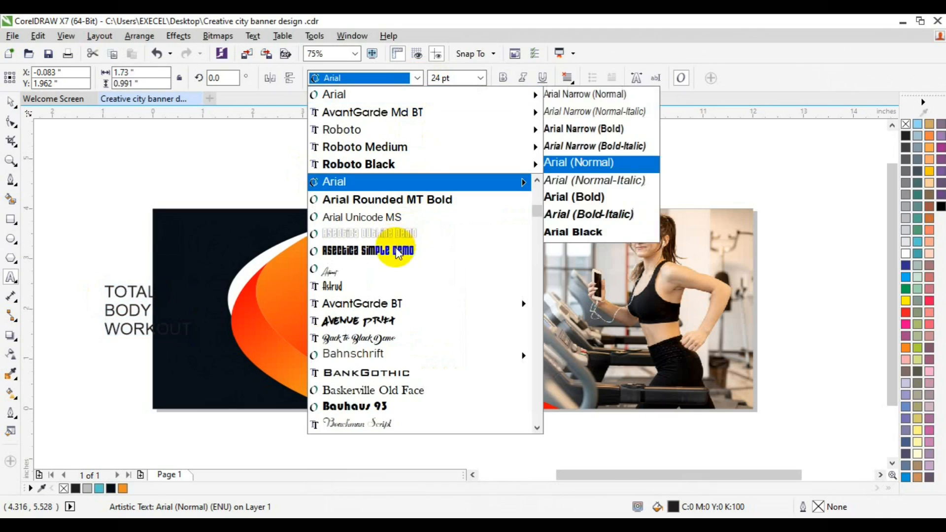
{"action": "mouse_move", "coordinate": [374, 354]}
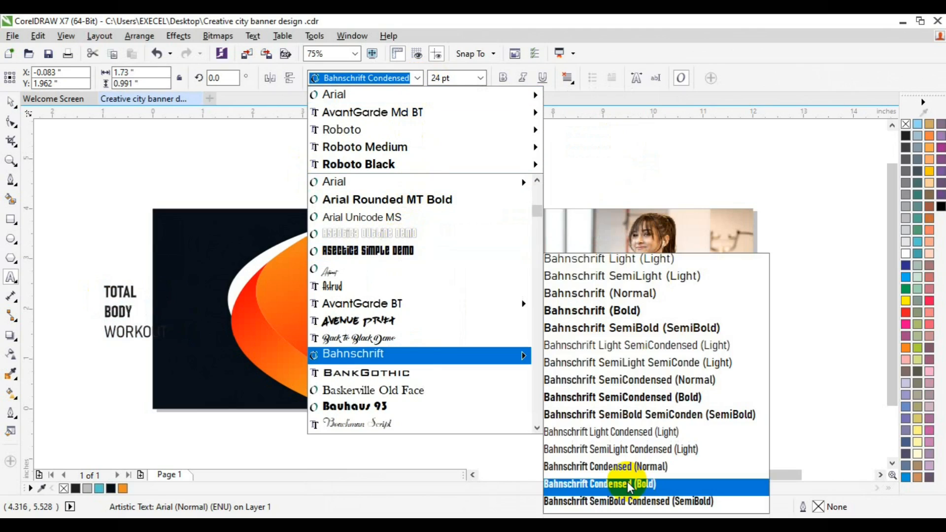
{"action": "left_click", "coordinate": [628, 484]}
{"action": "left_click", "coordinate": [10, 102]}
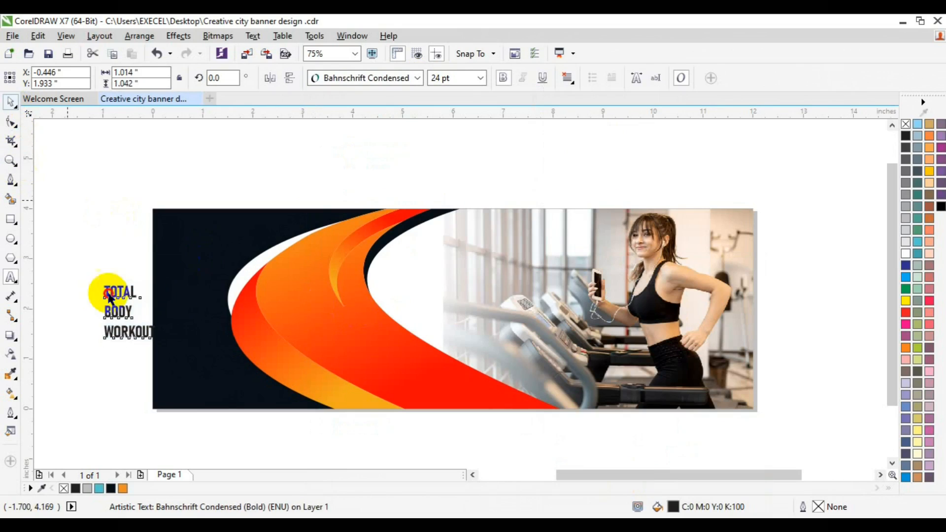
{"action": "left_click_drag", "start_coordinate": [129, 314], "coordinate": [443, 274]}
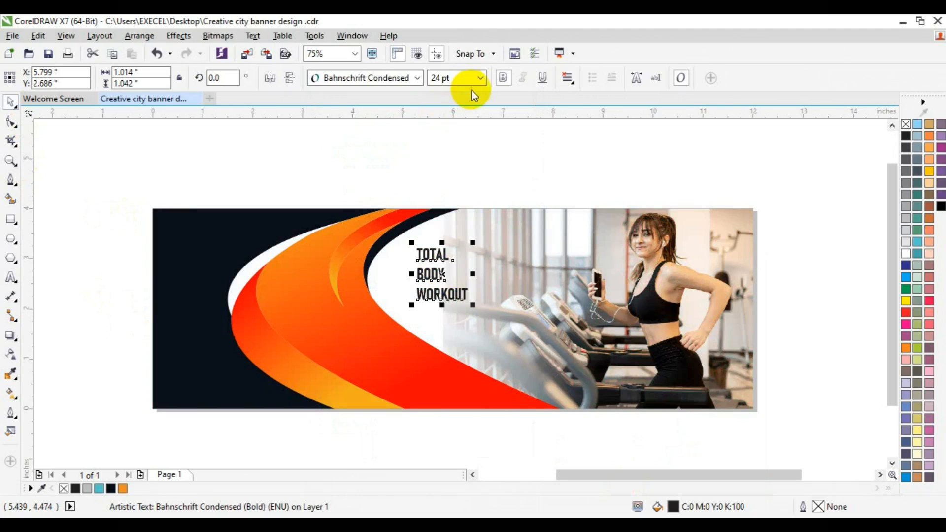
Try the TOTAL BODY WORKOUT text at sizes of 72, 60, 45 and 35 pt
{"action": "left_click", "coordinate": [482, 78]}
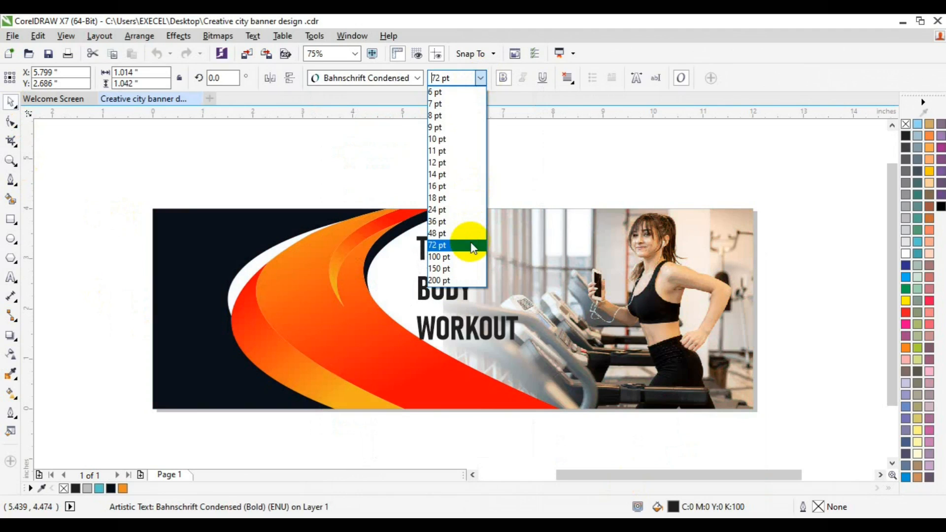
{"action": "left_click", "coordinate": [472, 245]}
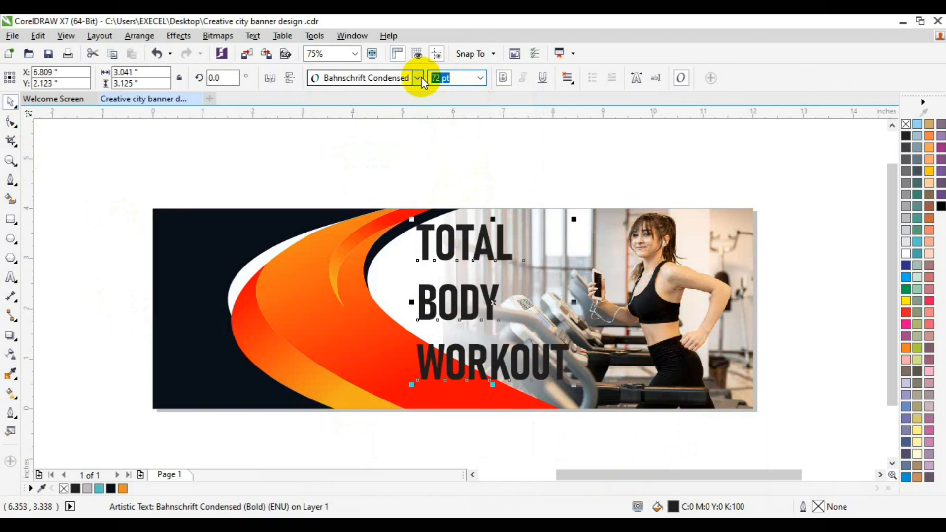
{"action": "type", "text": "60"}
{"action": "key", "text": "Return"}
{"action": "left_click", "coordinate": [438, 79]}
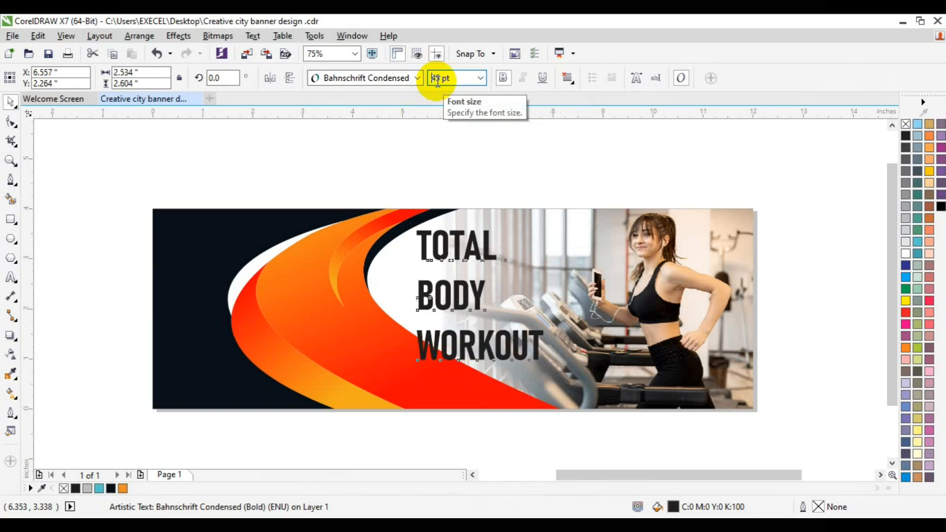
{"action": "type", "text": "45"}
{"action": "key", "text": "Return"}
{"action": "left_click", "coordinate": [438, 76]}
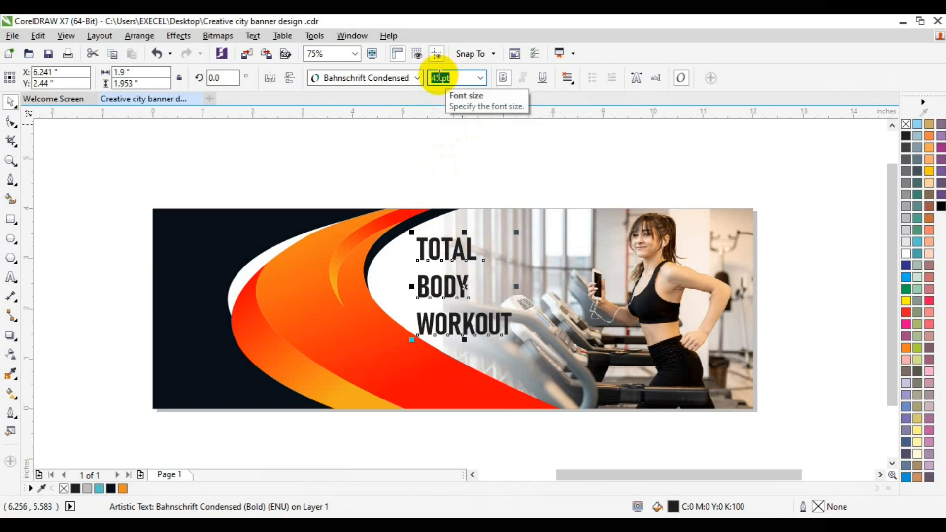
{"action": "type", "text": "35"}
{"action": "key", "text": "Return"}
Move the TOTAL BODY WORKOUT text to about X 6.2, Y 2.63 inches
{"action": "left_click_drag", "start_coordinate": [435, 277], "coordinate": [455, 281]}
{"action": "key", "text": "Up"}
{"action": "key", "text": "Up"}
{"action": "key", "text": "Up"}
{"action": "key", "text": "Up"}
{"action": "key", "text": "Up"}
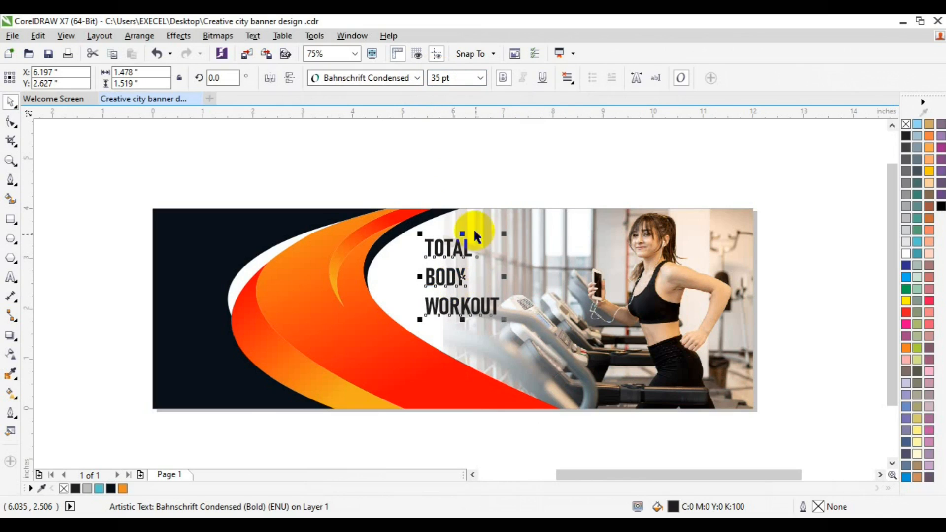
Set the headline to 30 pt, split into separate lines, with WORKOUT in Bahnschrift Light SemiCondensed (Light)
{"action": "double_click", "coordinate": [441, 78]}
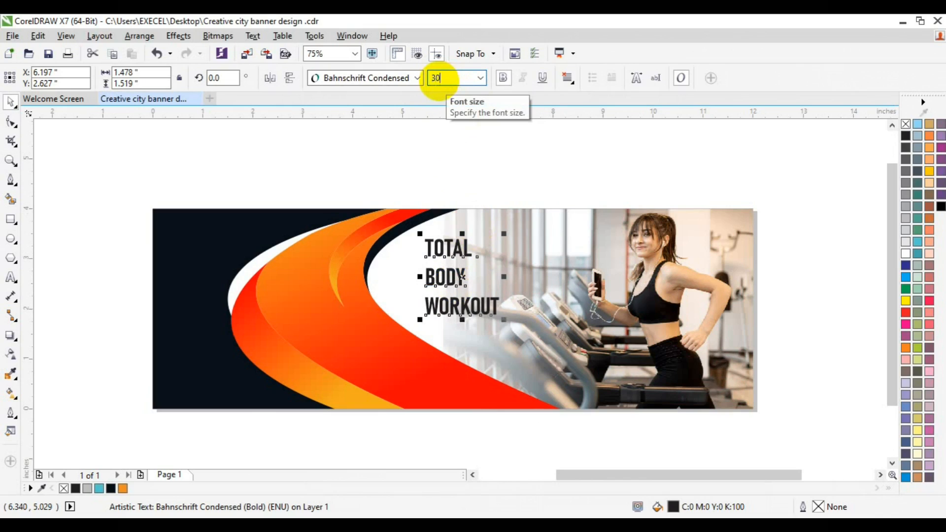
{"action": "key", "text": "Return"}
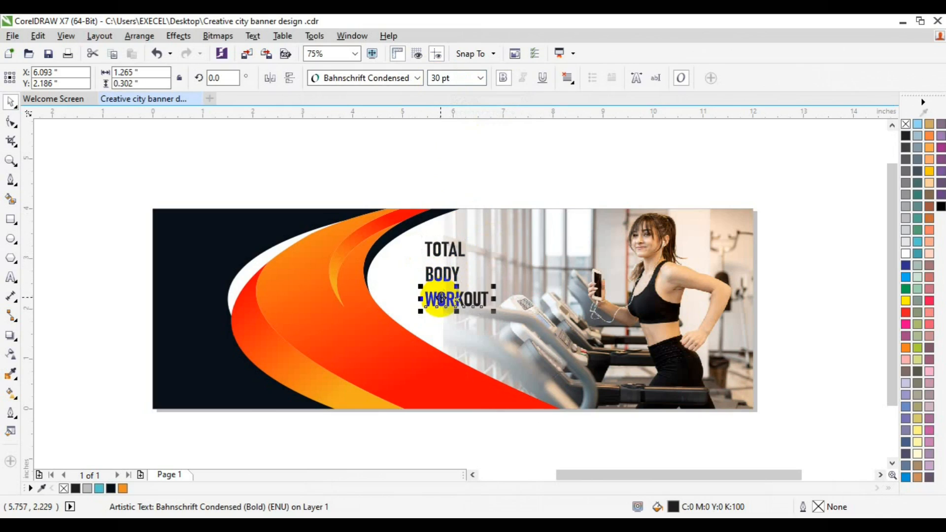
{"action": "left_click", "coordinate": [417, 77]}
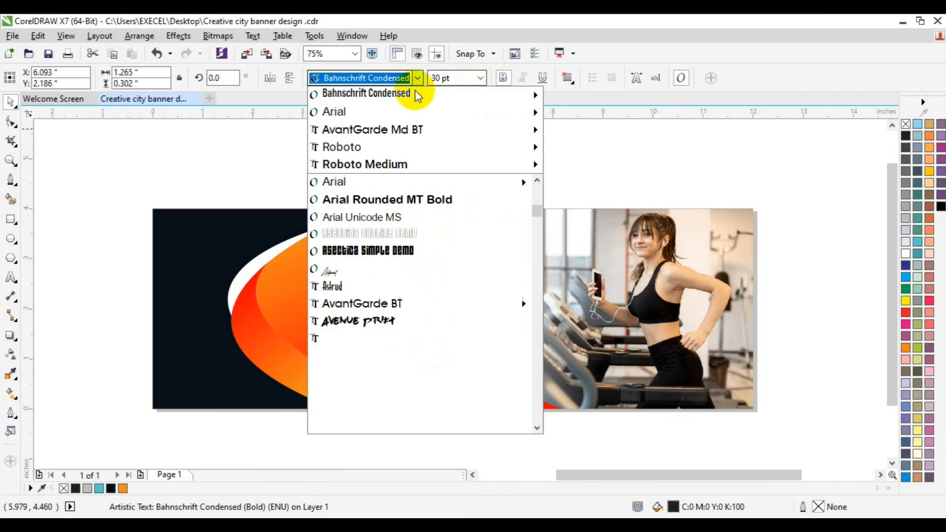
{"action": "mouse_move", "coordinate": [415, 94]}
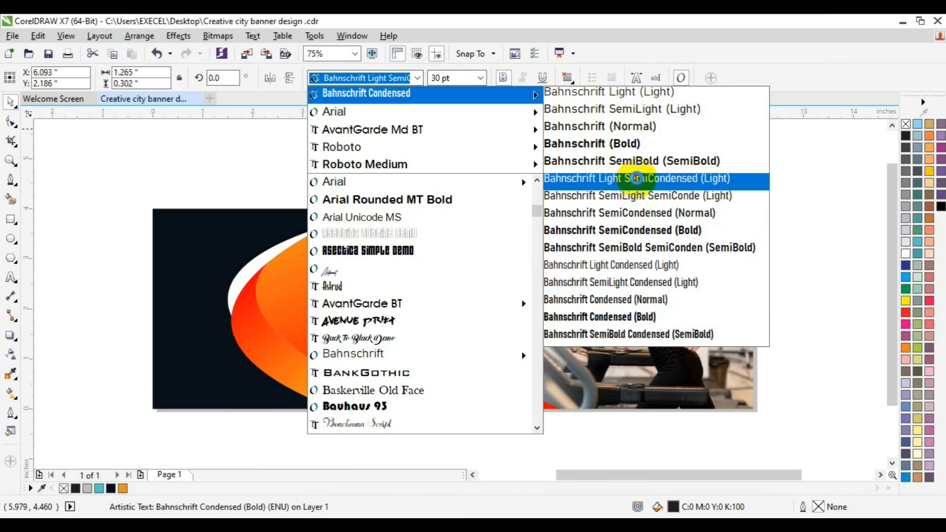
{"action": "left_click", "coordinate": [635, 178]}
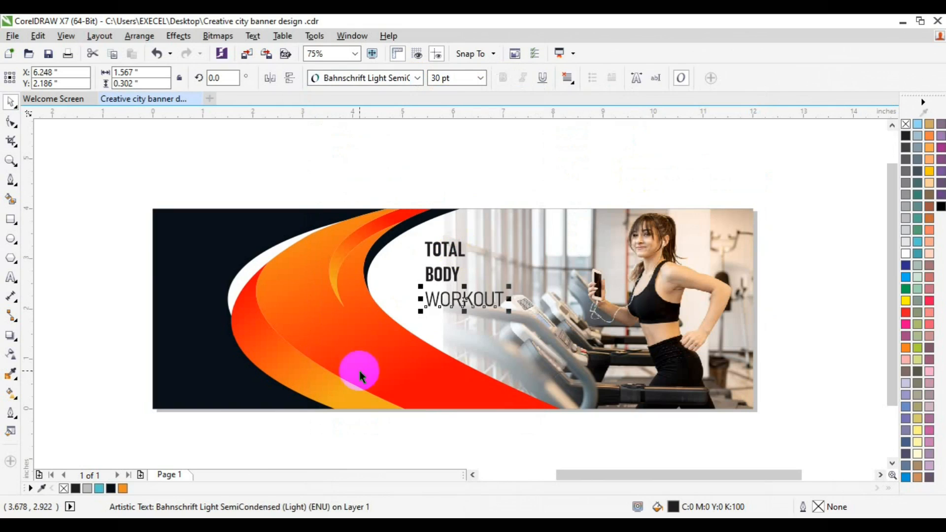
{"action": "left_click", "coordinate": [67, 260]}
Draw a horizontal line about 0.74 inches long beneath the second half of WORKOUT
{"action": "left_click", "coordinate": [11, 183]}
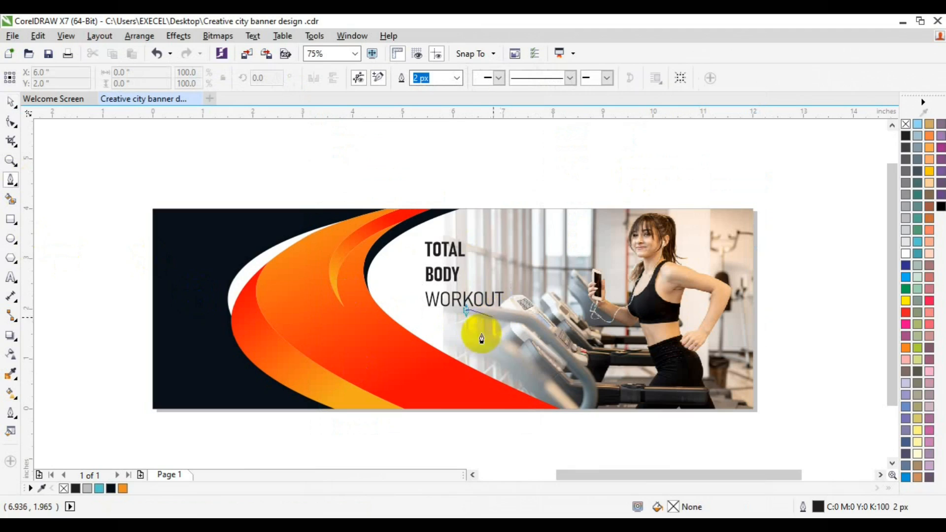
{"action": "left_click", "coordinate": [466, 315]}
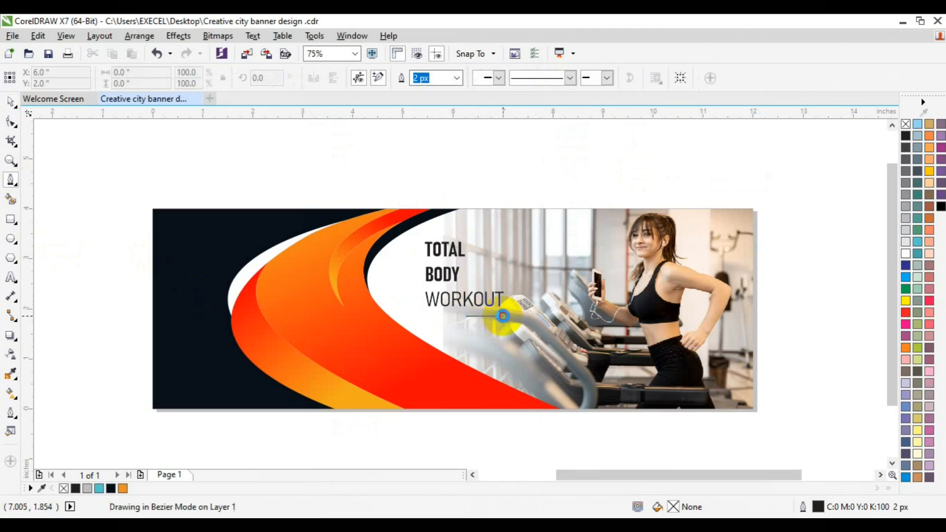
{"action": "left_click", "coordinate": [503, 316]}
{"action": "key", "text": "space"}
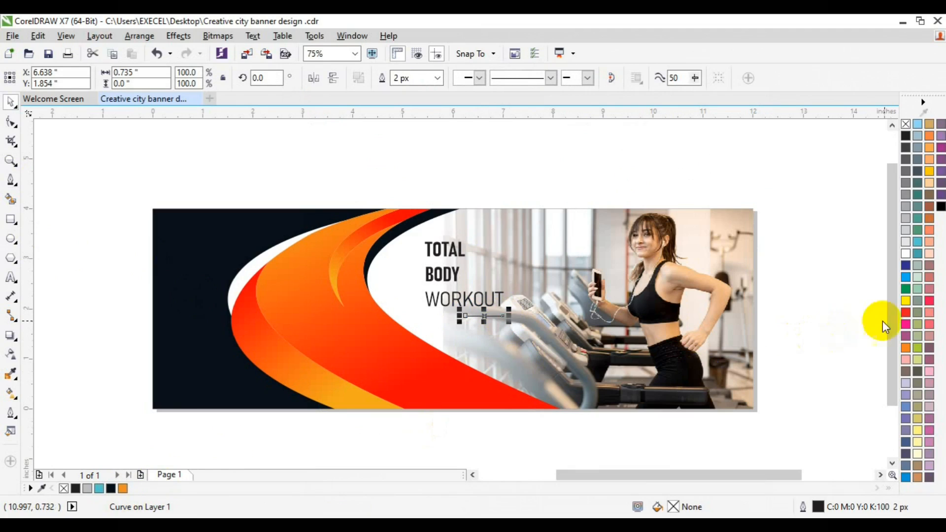
Color the line under WORKOUT red with a 10 px outline and raise it to about Y 1.93 inches
{"action": "right_click", "coordinate": [907, 313]}
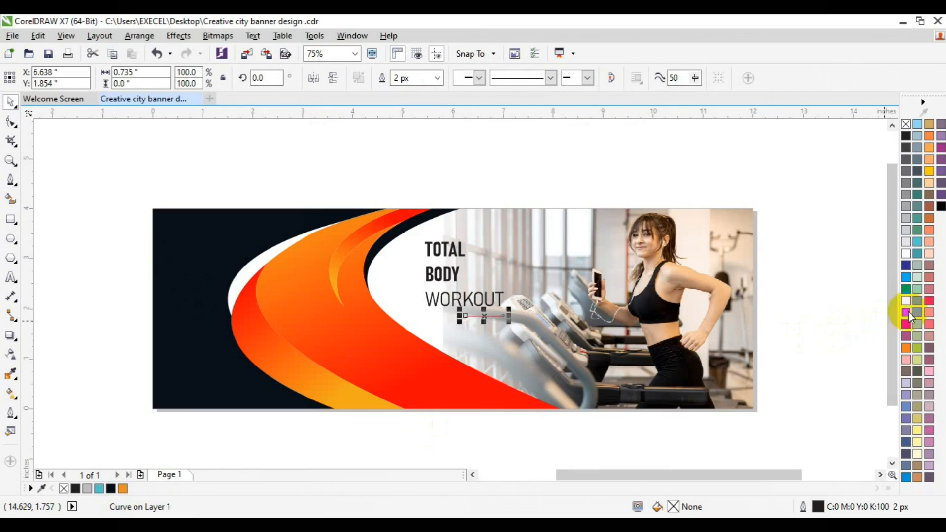
{"action": "left_click", "coordinate": [437, 78]}
{"action": "left_click", "coordinate": [431, 176]}
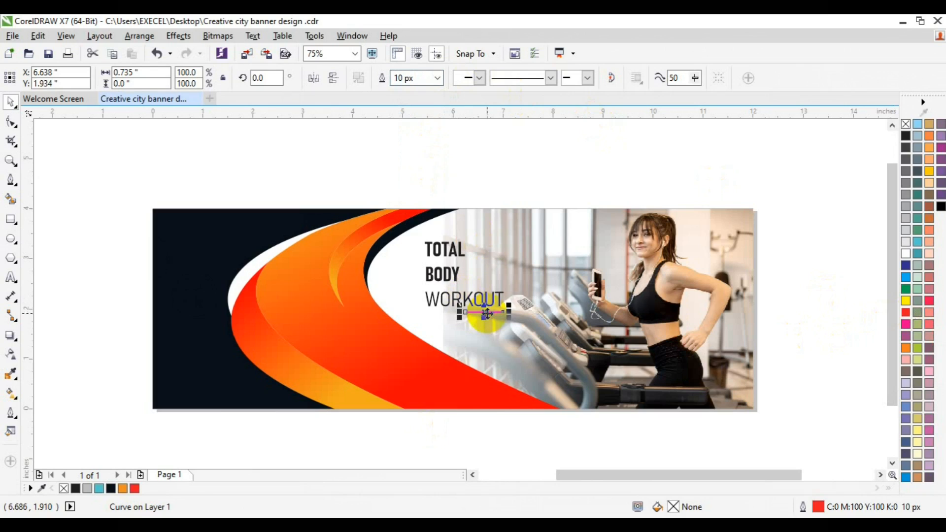
Left-align the TOTAL, BODY and WORKOUT lines and group them together with the red underline
{"action": "left_click", "coordinate": [493, 301], "text": "shift"}
{"action": "left_click", "coordinate": [485, 303]}
{"action": "left_click", "coordinate": [488, 314], "text": "shift"}
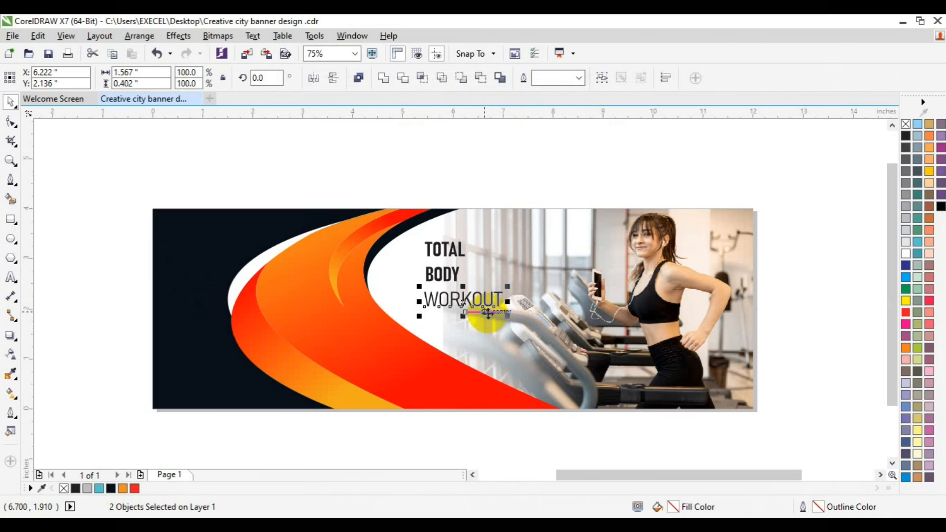
{"action": "left_click", "coordinate": [442, 274], "text": "shift"}
{"action": "key", "text": "l"}
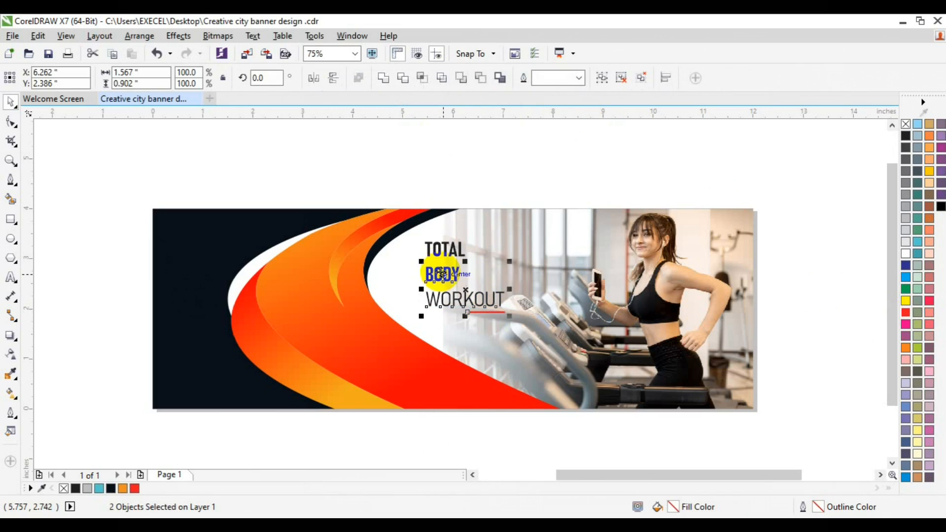
{"action": "key", "text": "ctrl+g"}
{"action": "left_click", "coordinate": [440, 247], "text": "shift"}
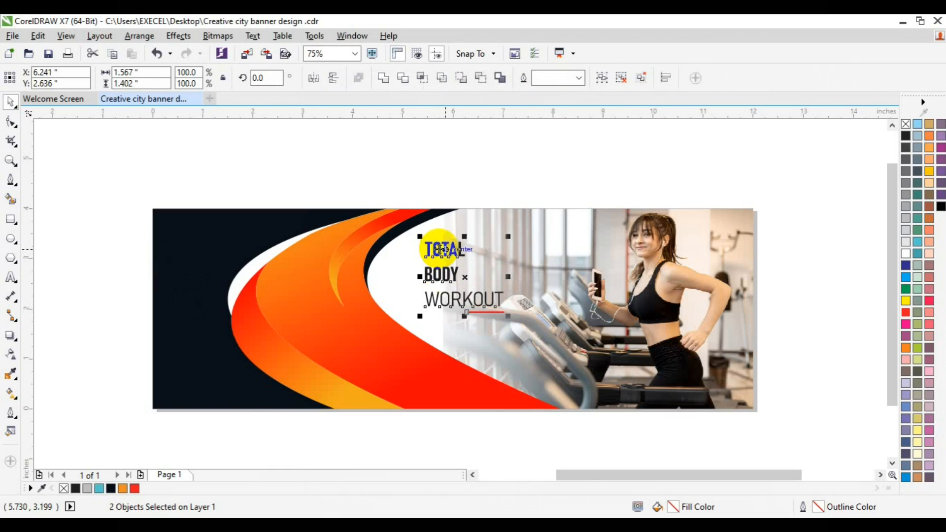
{"action": "key", "text": "ctrl+g"}
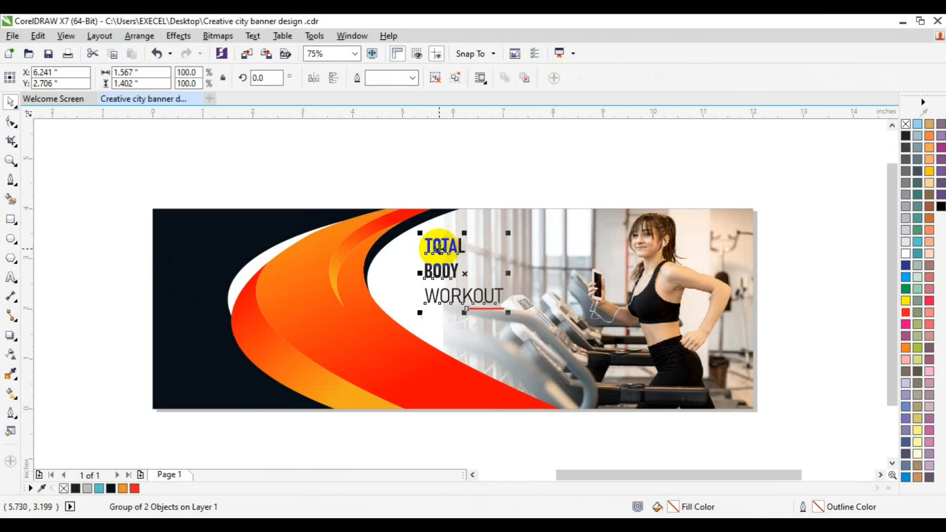
{"action": "left_click", "coordinate": [264, 190]}
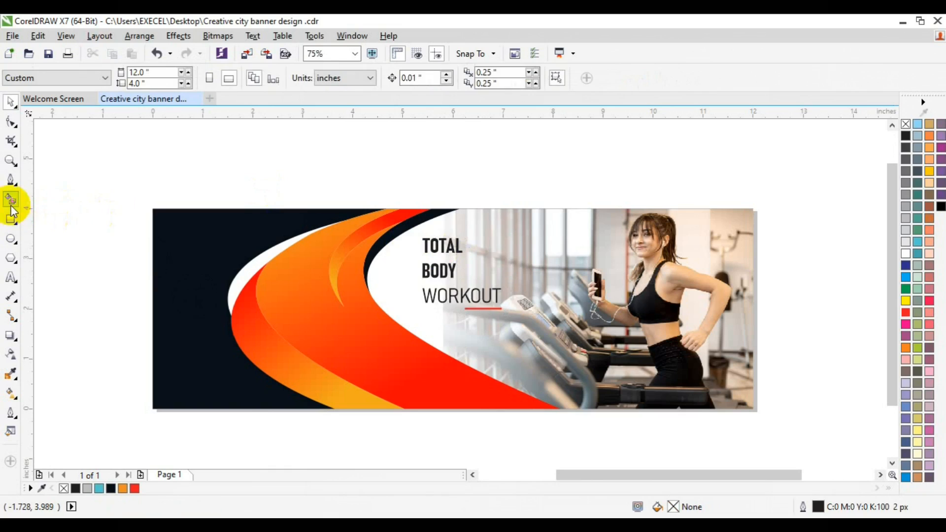
Fill the white crescent beside the orange bands with Smart Fill and weld it to the adjoining navy shape
{"action": "left_click", "coordinate": [11, 201]}
{"action": "left_click", "coordinate": [249, 267]}
{"action": "left_click", "coordinate": [198, 307]}
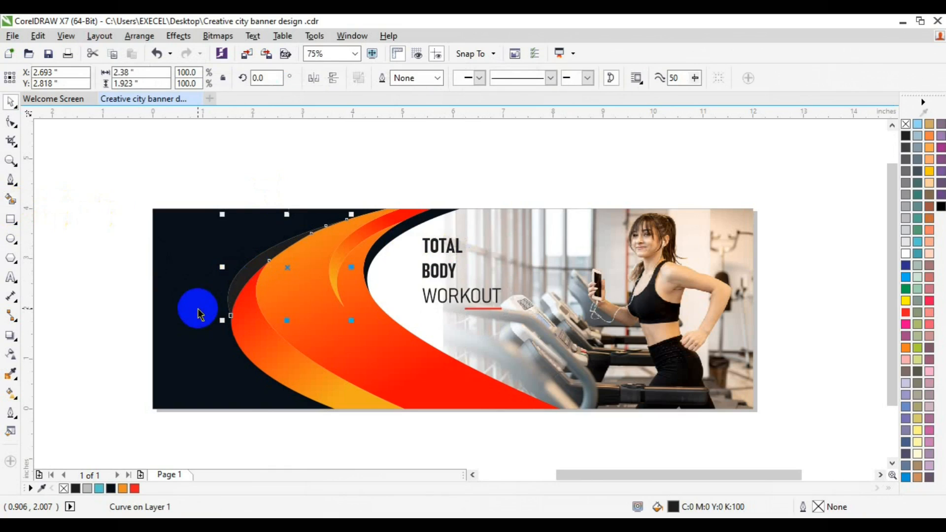
{"action": "left_click", "coordinate": [197, 309], "text": "shift"}
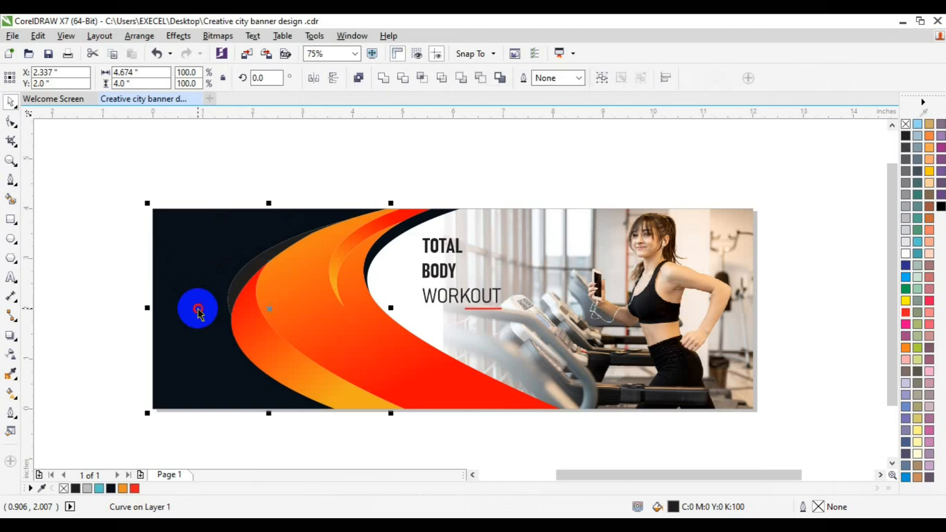
{"action": "left_click", "coordinate": [380, 84]}
{"action": "left_click", "coordinate": [72, 299]}
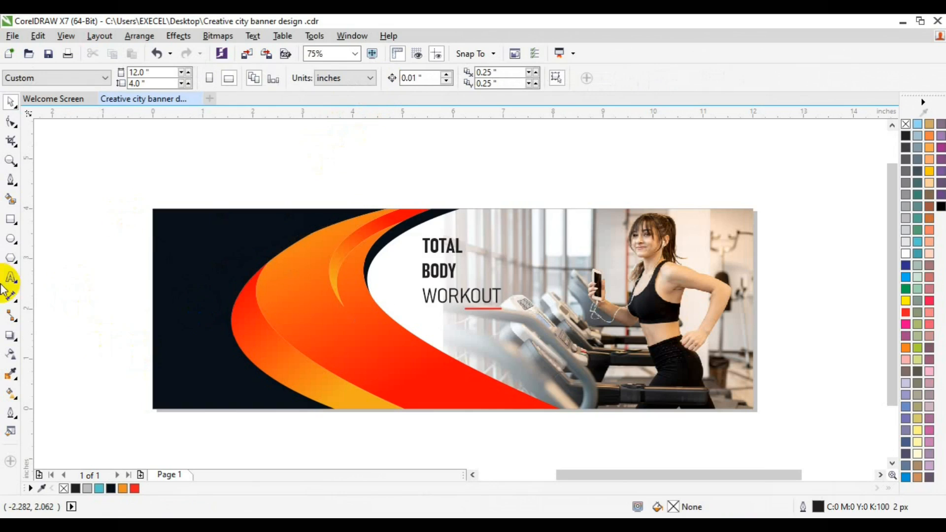
Add artistic text reading "SHAPE" just outside the banner's lower-left corner and set it in Gobold CUTS
{"action": "left_click", "coordinate": [11, 279]}
{"action": "left_click", "coordinate": [102, 419]}
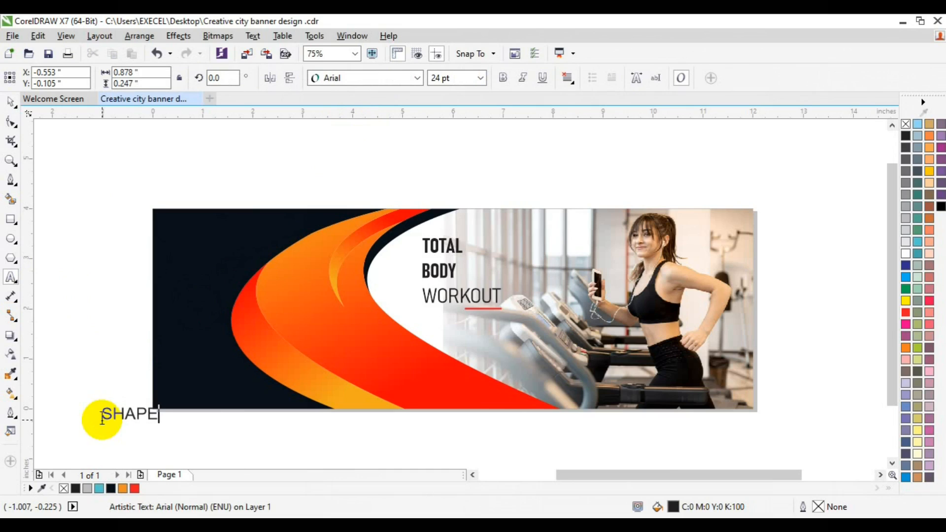
{"action": "key", "text": "ctrl+a"}
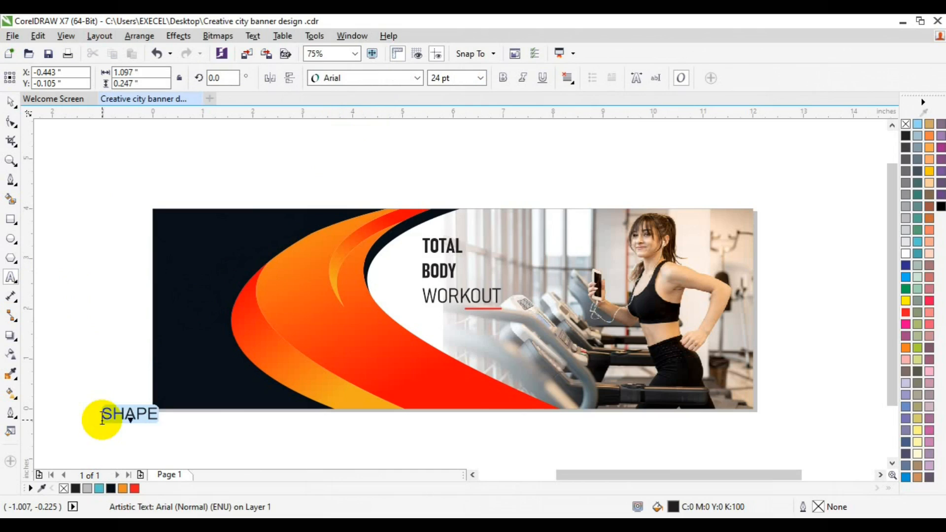
{"action": "left_click", "coordinate": [418, 80]}
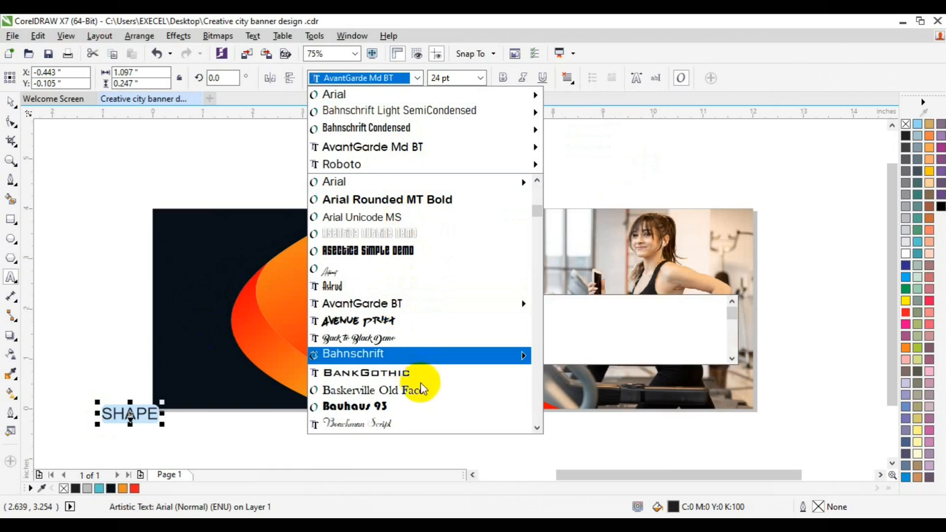
{"action": "left_click_drag", "start_coordinate": [538, 211], "coordinate": [538, 291]}
{"action": "left_click", "coordinate": [440, 217]}
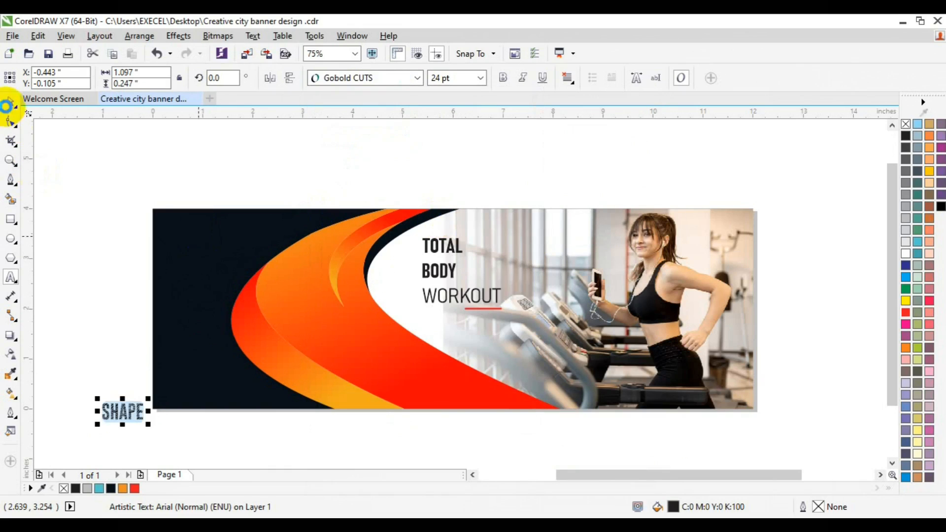
Move the SHAPE text onto the navy area at about X 0.93, Y 3.28 inches and fill it with red
{"action": "left_click", "coordinate": [10, 103]}
{"action": "left_click_drag", "start_coordinate": [121, 408], "coordinate": [199, 244]}
{"action": "left_click", "coordinate": [135, 489]}
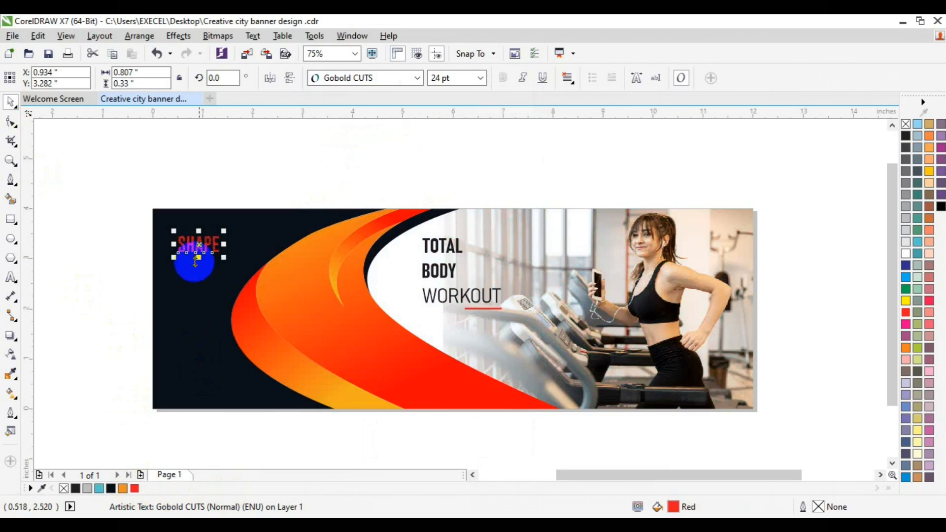
Set the SHAPE text to 40 pt and make it italic
{"action": "left_click", "coordinate": [202, 246]}
{"action": "left_click", "coordinate": [431, 78]}
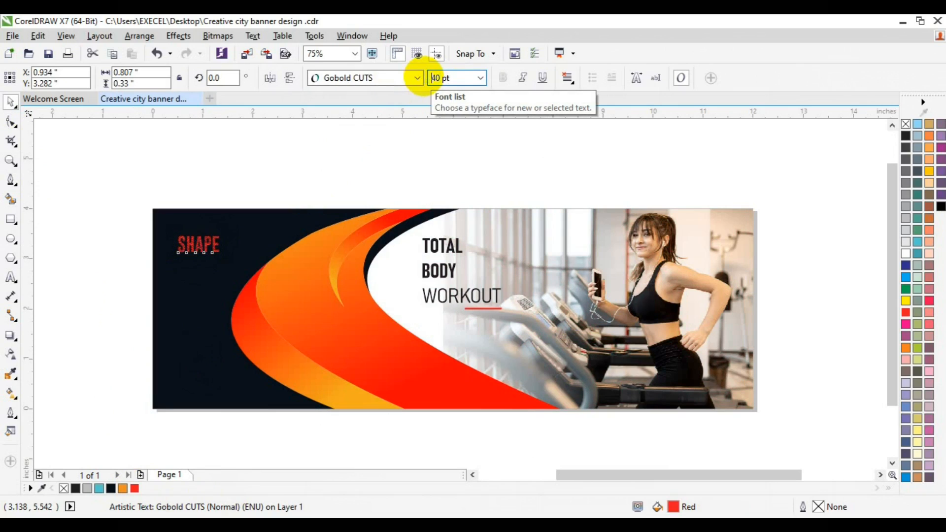
{"action": "type", "text": "40"}
{"action": "key", "text": "Return"}
{"action": "left_click", "coordinate": [524, 79]}
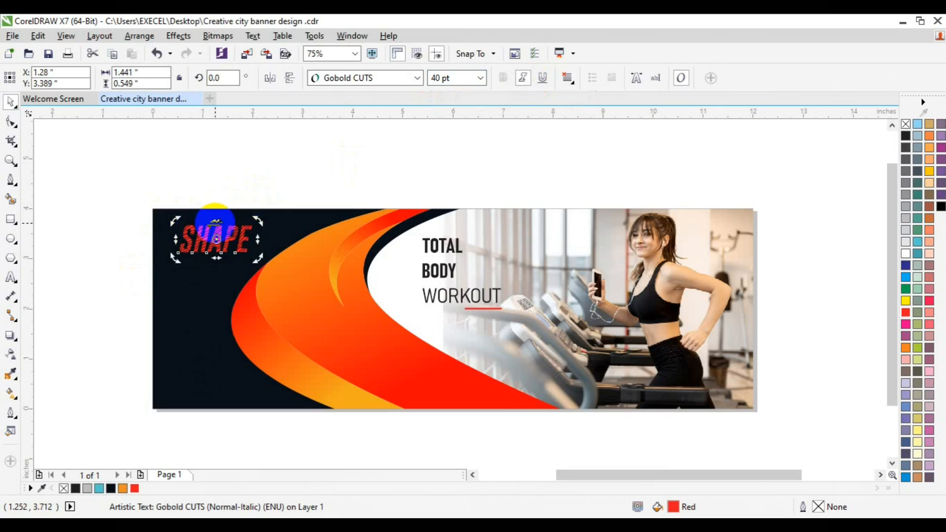
Enlarge the SHAPE text to 50 pt and move it to about X 1.25, Y 3.31 inches
{"action": "double_click", "coordinate": [215, 222]}
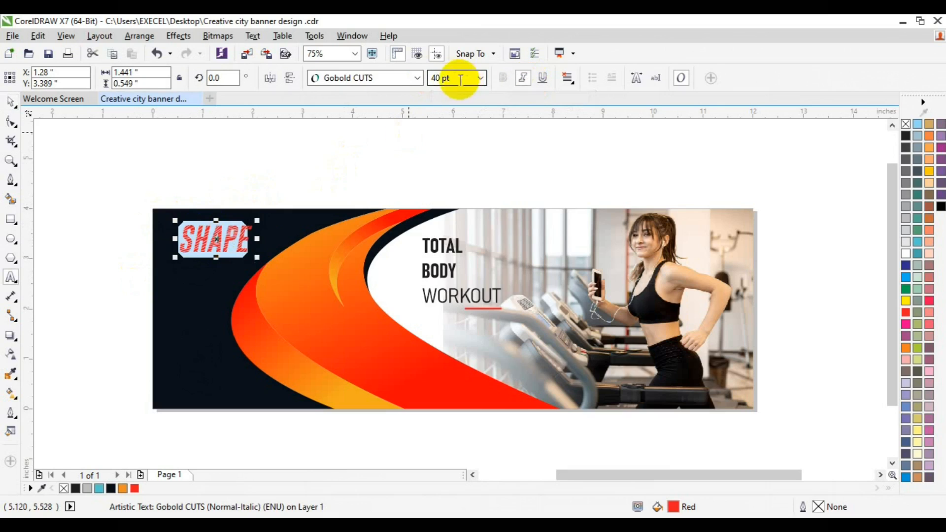
{"action": "left_click", "coordinate": [480, 78]}
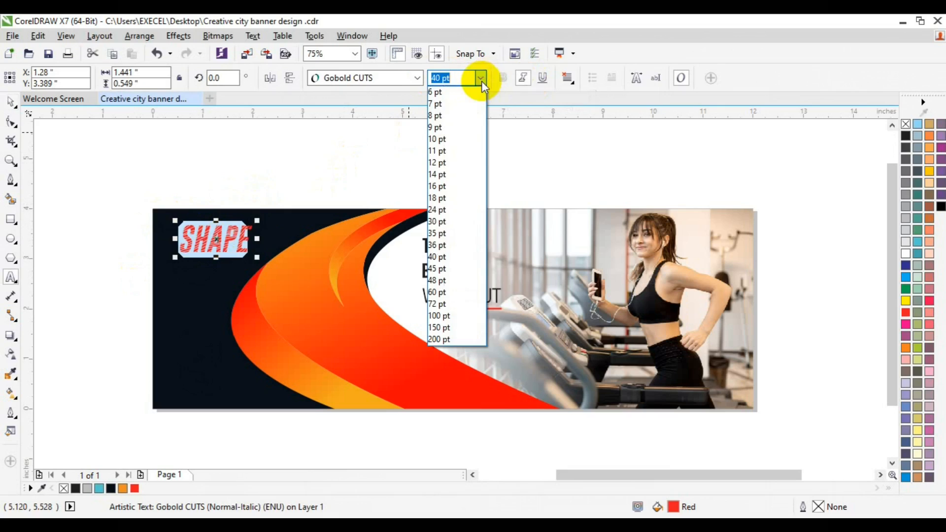
{"action": "left_click", "coordinate": [446, 268]}
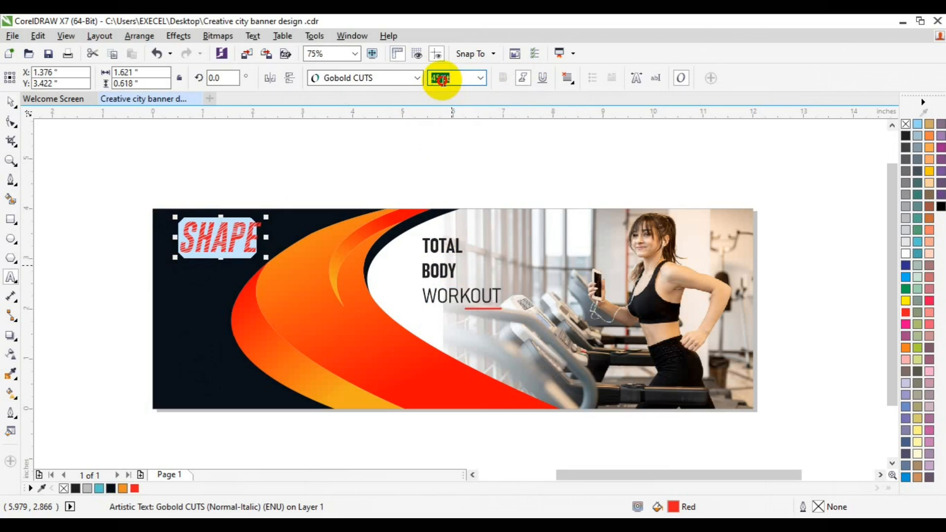
{"action": "type", "text": "5"}
{"action": "key", "text": "Return"}
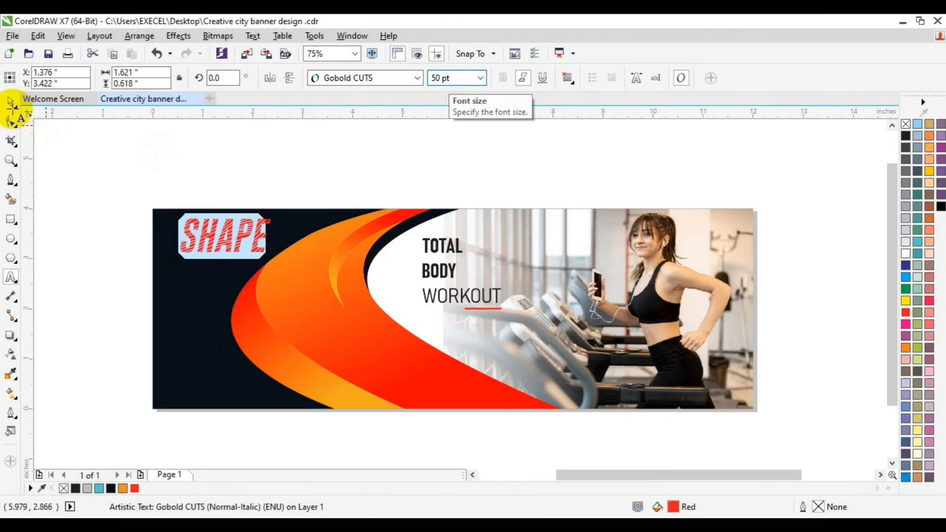
{"action": "left_click", "coordinate": [11, 102]}
{"action": "left_click", "coordinate": [228, 237]}
{"action": "left_click_drag", "start_coordinate": [228, 237], "coordinate": [216, 243]}
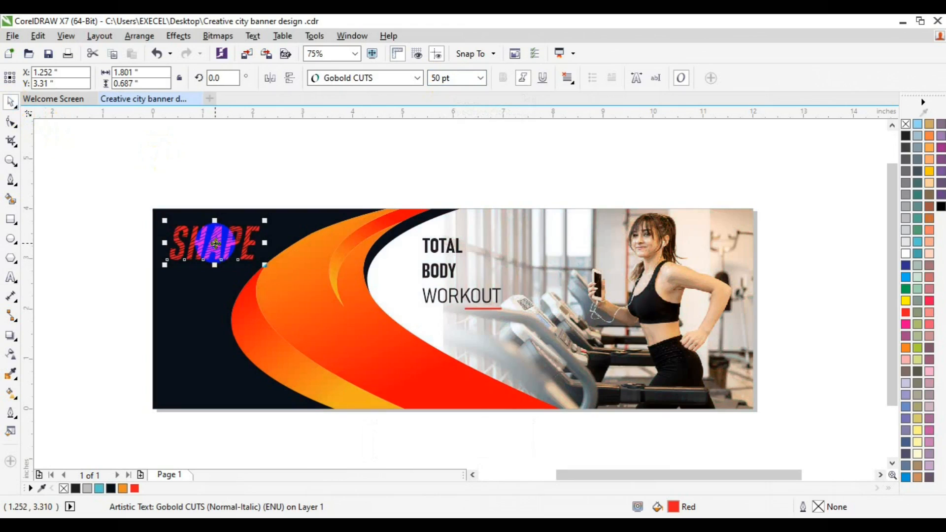
Duplicate the SHAPE text to about X 0.85, Y 2.51 inches and change the copy's wording to "YOUR"
{"action": "key", "text": "ctrl+d"}
{"action": "left_click_drag", "start_coordinate": [224, 234], "coordinate": [192, 287]}
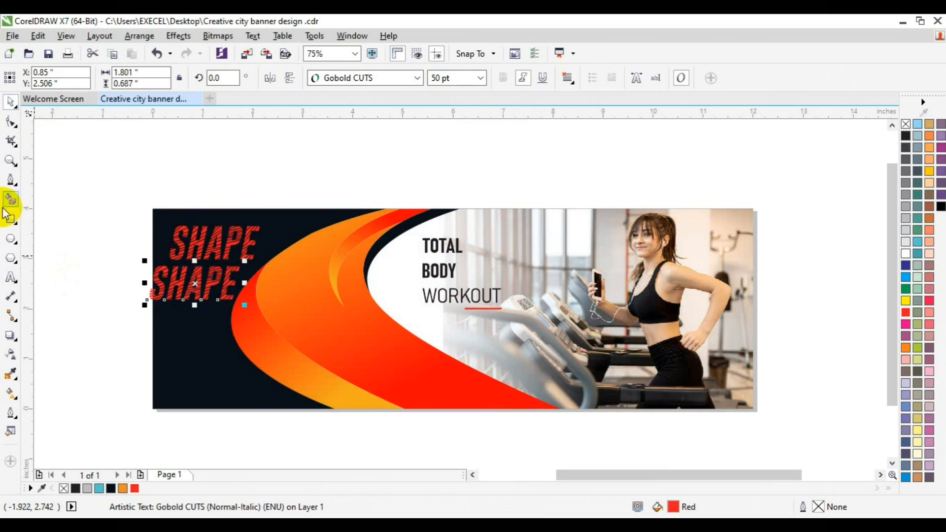
{"action": "key", "text": "ctrl+a"}
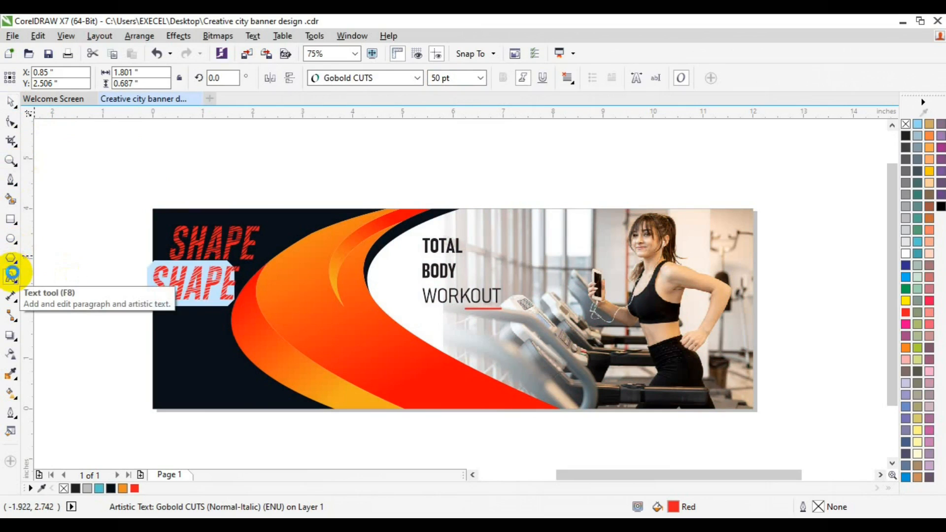
{"action": "type", "text": "YOUR"}
{"action": "left_click", "coordinate": [10, 102]}
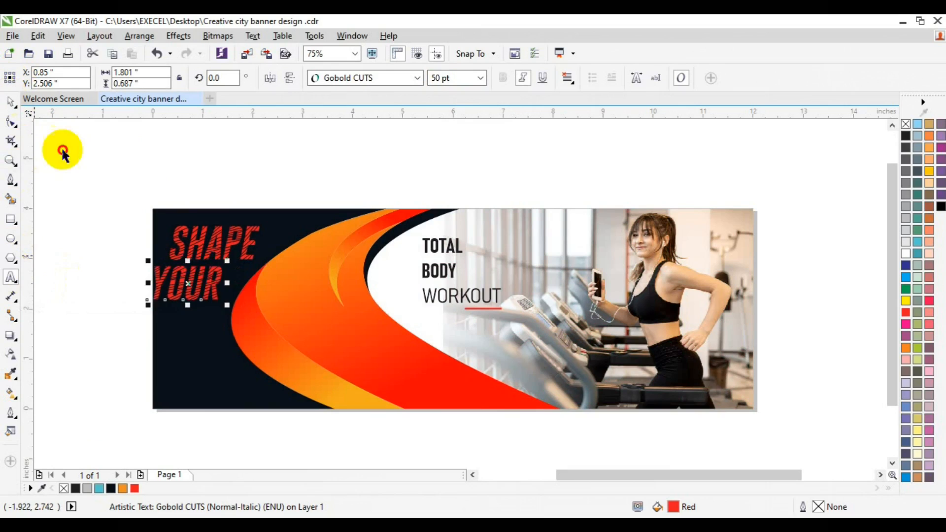
Copy the YOUR text to about Y 1.69 inches, directly below it, and change the copy's wording to "BODY"
{"action": "left_click_drag", "start_coordinate": [207, 273], "coordinate": [212, 318]}
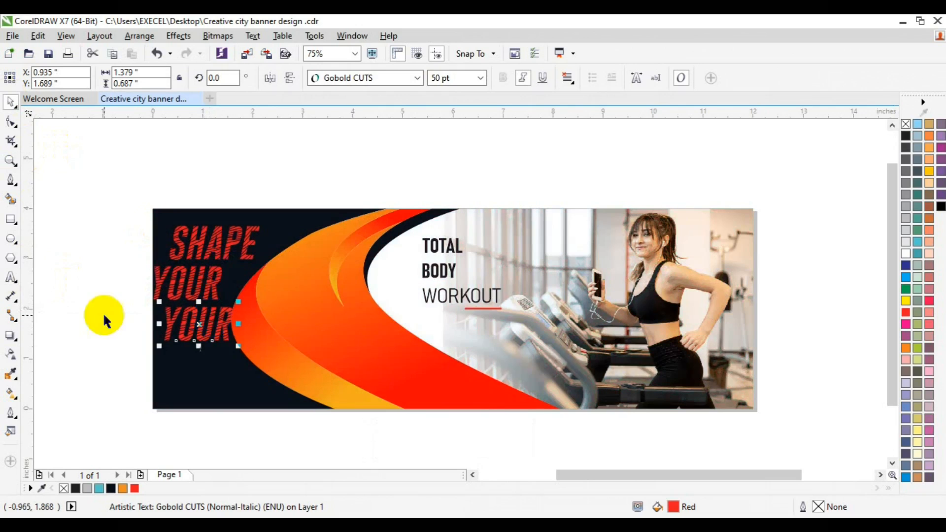
{"action": "left_click", "coordinate": [10, 277]}
{"action": "left_click", "coordinate": [241, 328]}
{"action": "double_click", "coordinate": [242, 328]}
{"action": "type", "text": "BODY"}
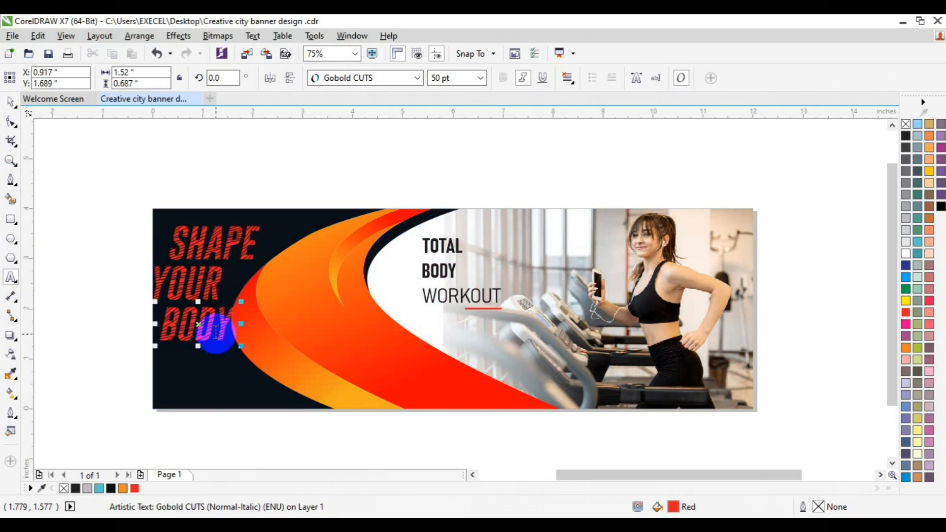
{"action": "left_click", "coordinate": [11, 102]}
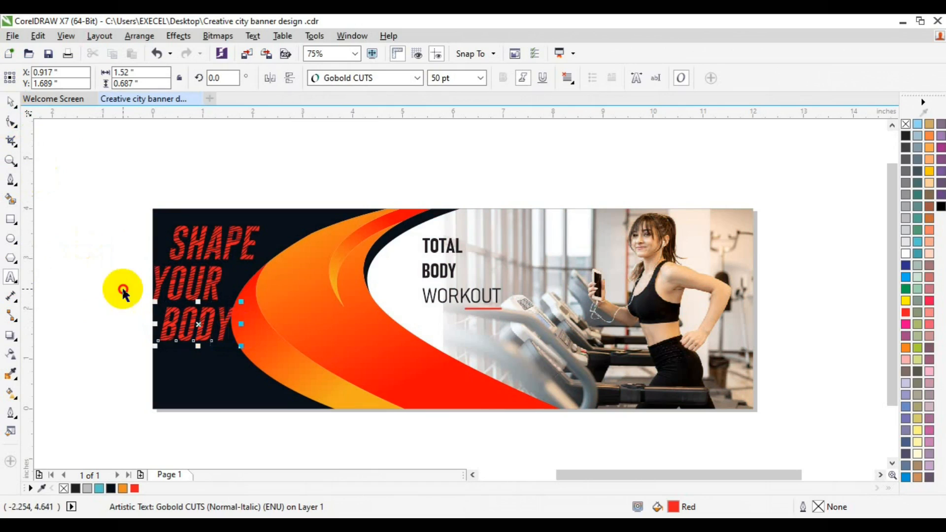
Duplicate the BODY text, fill the original white, and lay the red copy over it with a slight up-right offset
{"action": "key", "text": "ctrl+d"}
{"action": "left_click", "coordinate": [8, 161]}
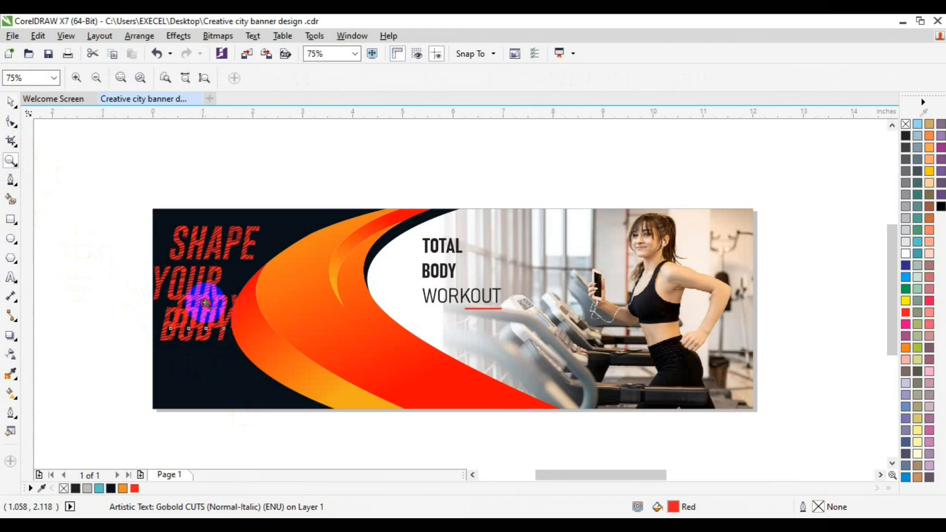
{"action": "left_click", "coordinate": [204, 300]}
{"action": "left_click", "coordinate": [384, 295]}
{"action": "left_click", "coordinate": [393, 369]}
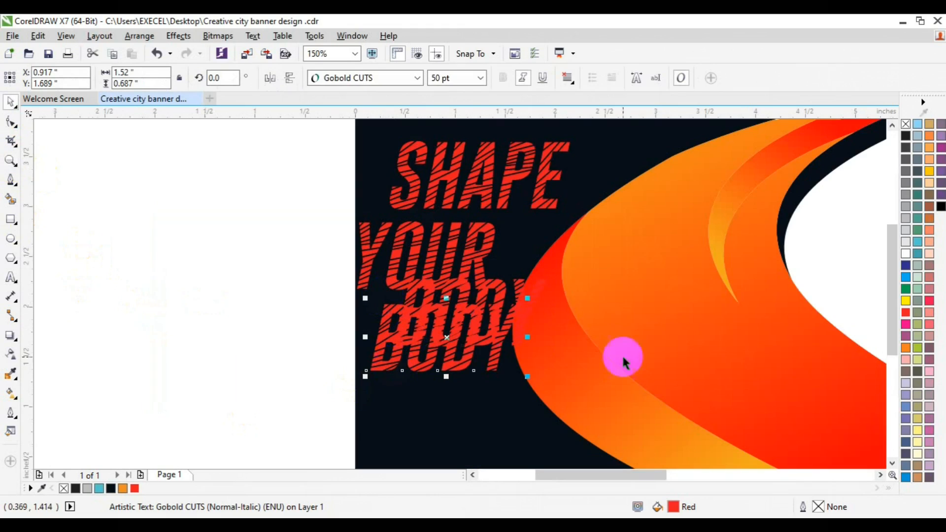
{"action": "left_click", "coordinate": [905, 253]}
{"action": "left_click", "coordinate": [459, 314]}
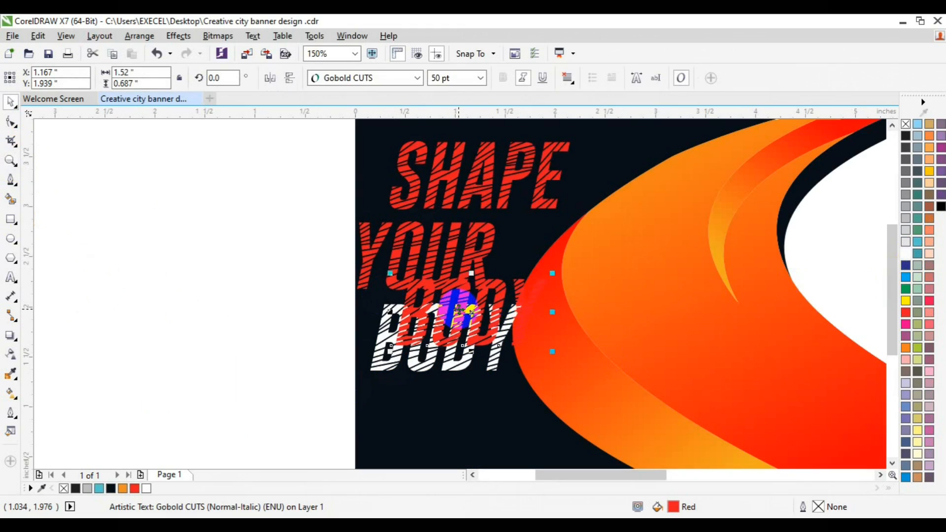
{"action": "left_click_drag", "start_coordinate": [459, 310], "coordinate": [428, 329]}
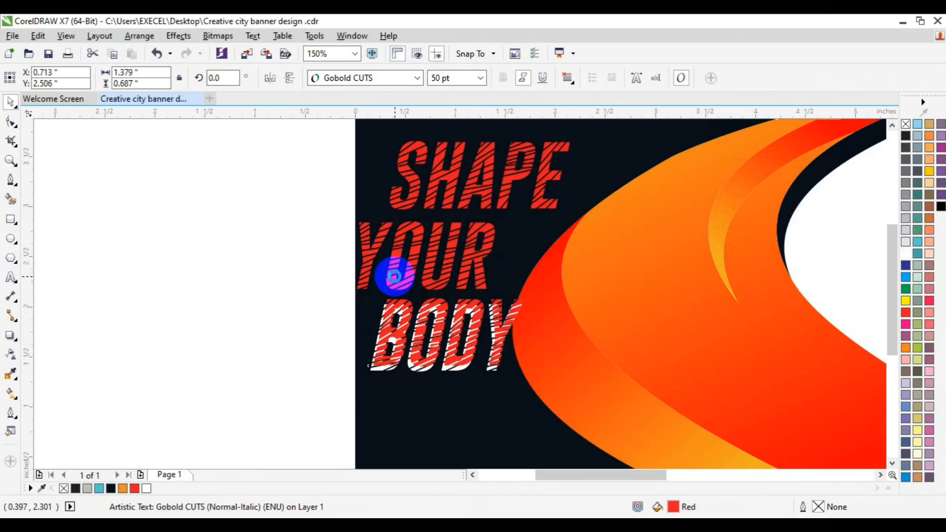
Duplicate the YOUR text, fill the original orange, and offset the red copy over it to about X 0.73, Y 2.53 inches
{"action": "key", "text": "ctrl+d"}
{"action": "left_click", "coordinate": [365, 281]}
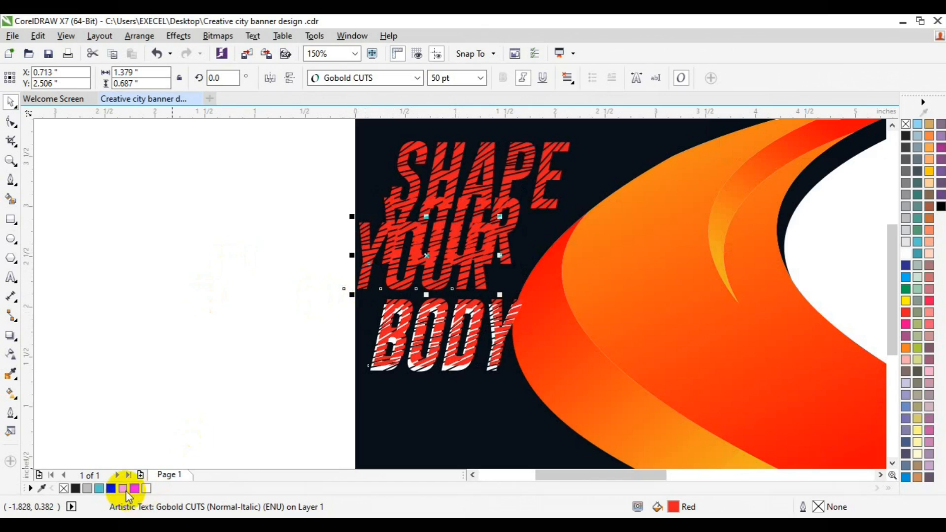
{"action": "left_click", "coordinate": [125, 490]}
{"action": "left_click_drag", "start_coordinate": [439, 231], "coordinate": [420, 251]}
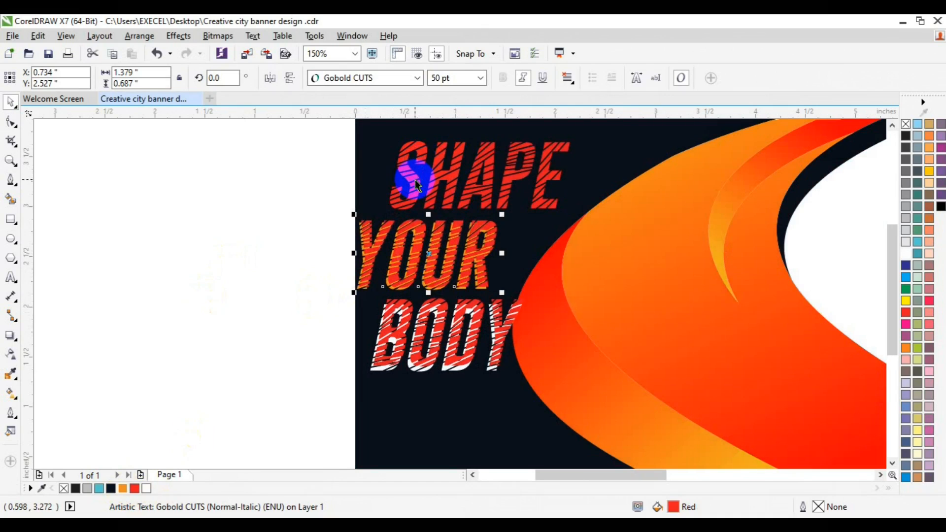
Duplicate the SHAPE text, fill the original white, and offset the red copy over it to about X 1.31, Y 3.34 inches
{"action": "key", "text": "ctrl+d"}
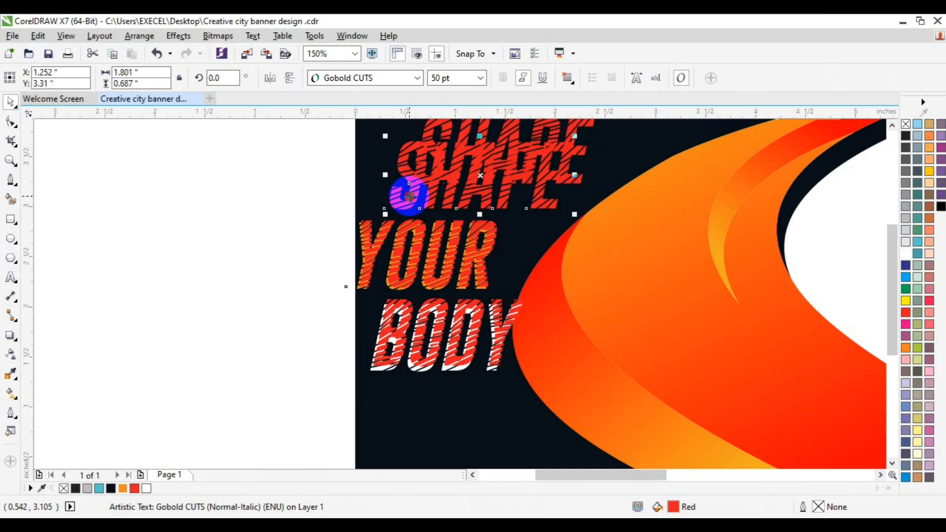
{"action": "left_click_drag", "start_coordinate": [147, 491], "coordinate": [451, 187]}
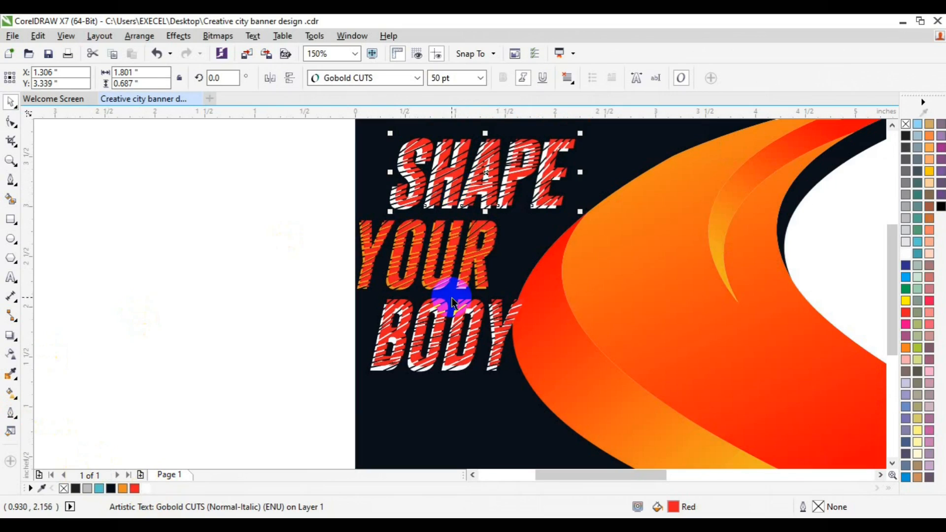
{"action": "left_click_drag", "start_coordinate": [434, 340], "coordinate": [435, 340]}
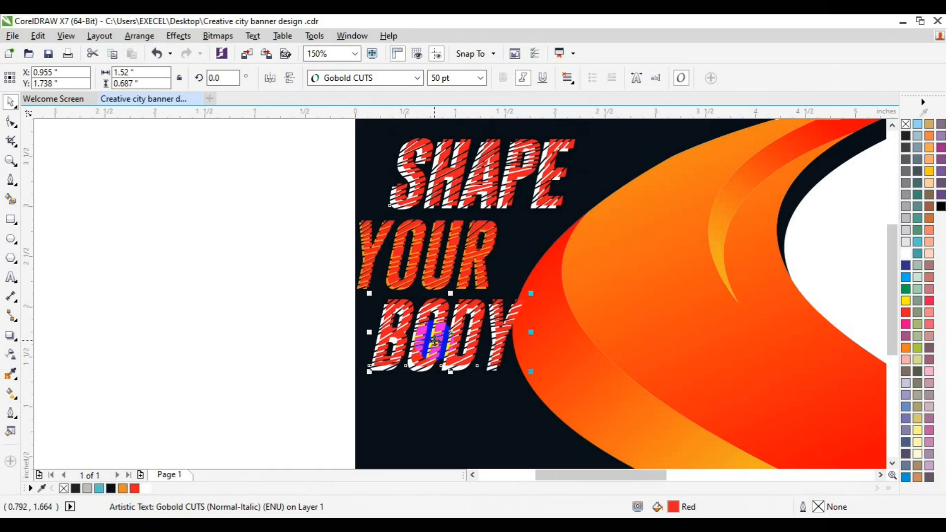
{"action": "left_click", "coordinate": [413, 266]}
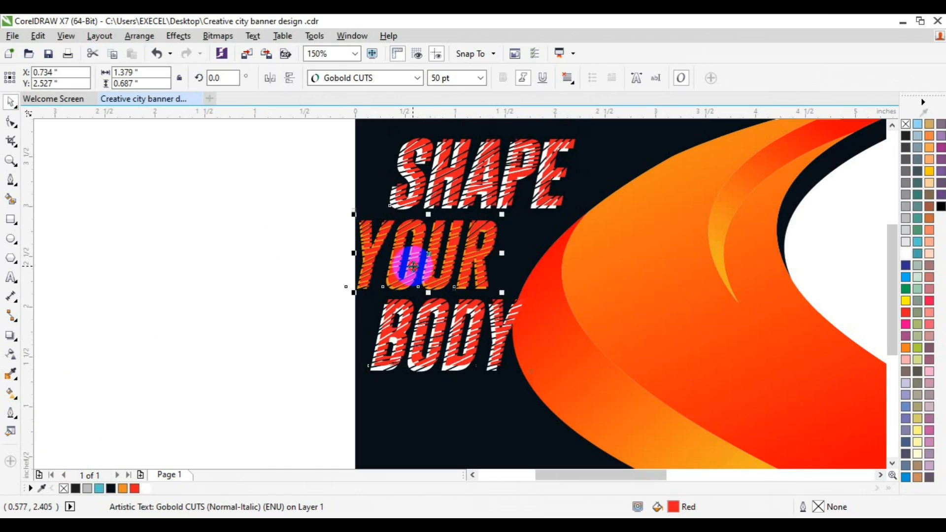
Group all the layered SHAPE, YOUR and BODY texts and scale the group down slightly
{"action": "left_click", "coordinate": [296, 264]}
{"action": "left_click", "coordinate": [10, 161]}
{"action": "left_click", "coordinate": [97, 77]}
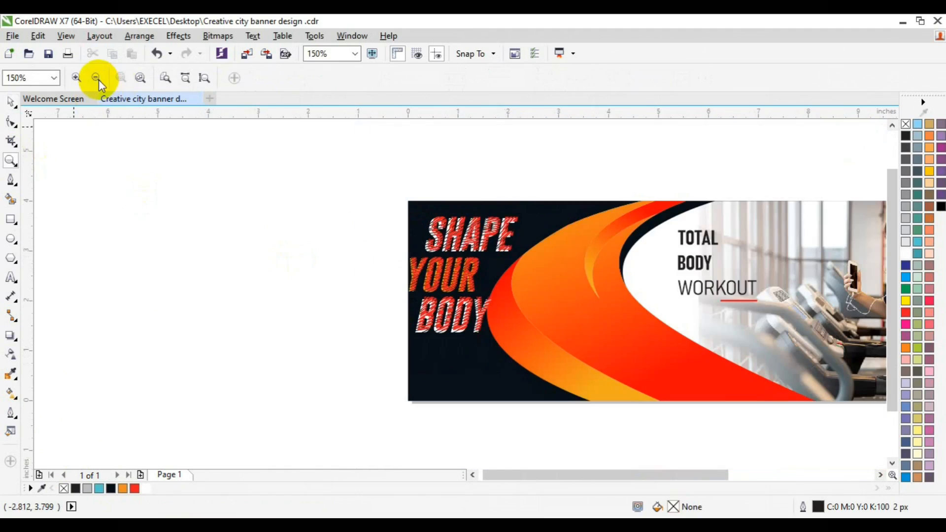
{"action": "key", "text": "space"}
{"action": "left_click_drag", "start_coordinate": [358, 154], "coordinate": [553, 376]}
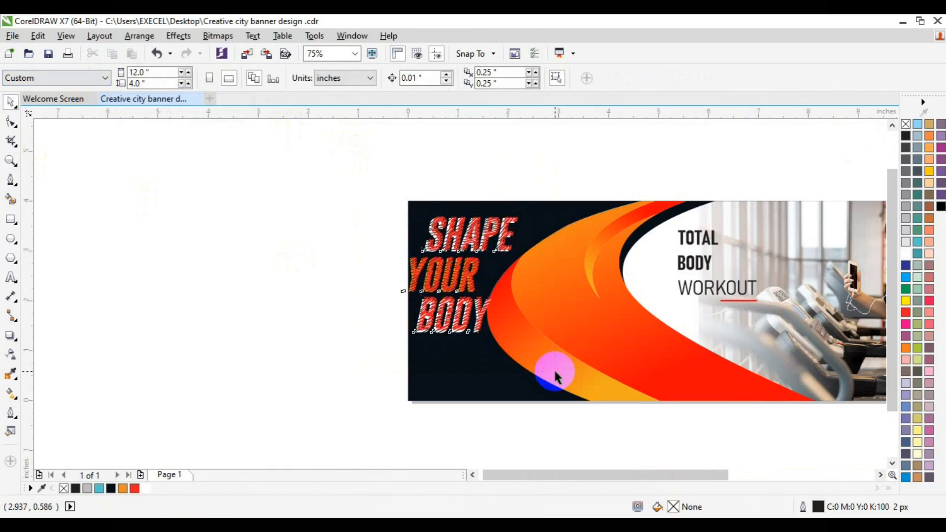
{"action": "key", "text": "ctrl+g"}
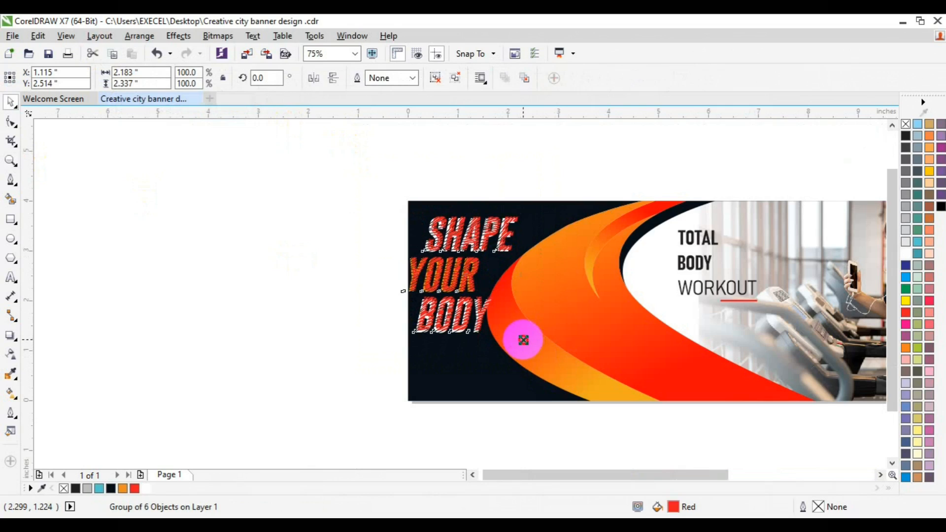
{"action": "left_click_drag", "start_coordinate": [523, 339], "coordinate": [524, 334]}
Draw a horizontal line about 0.64 inches long just below the BODY text and give it a white outline
{"action": "left_click", "coordinate": [281, 350]}
{"action": "left_click", "coordinate": [11, 180]}
{"action": "left_click", "coordinate": [419, 339]}
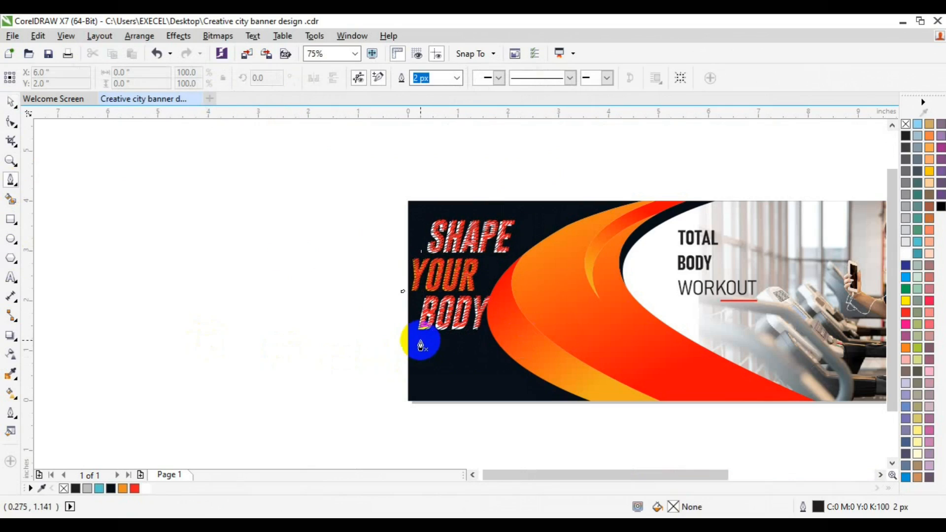
{"action": "left_click", "coordinate": [451, 340]}
{"action": "key", "text": "space"}
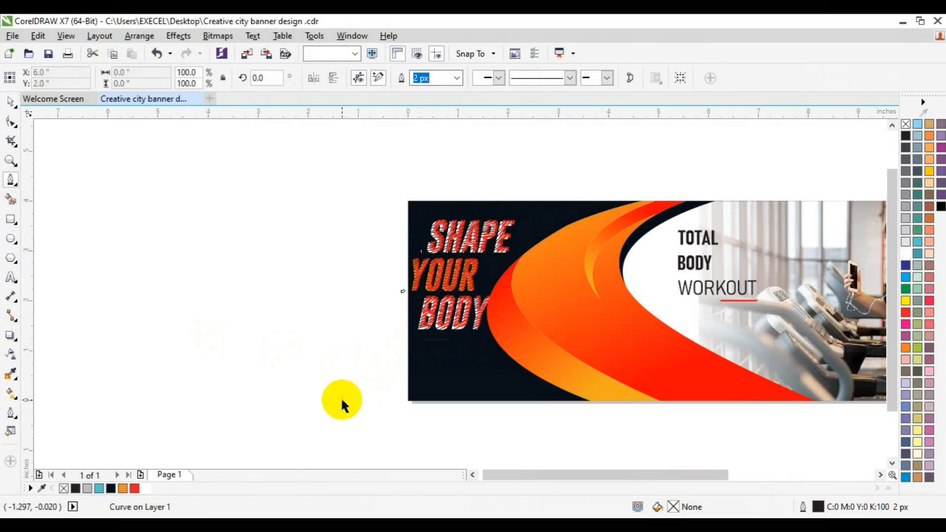
{"action": "left_click", "coordinate": [342, 401]}
{"action": "left_click", "coordinate": [430, 346]}
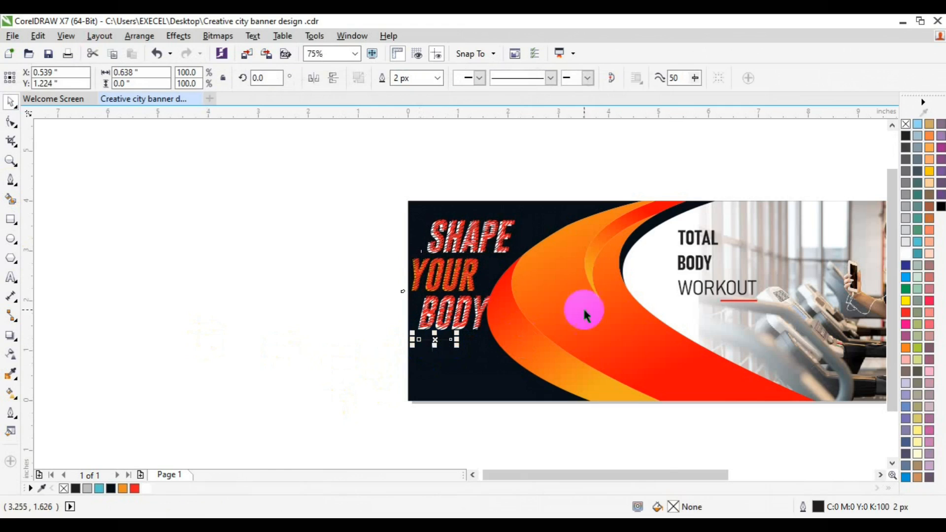
{"action": "right_click", "coordinate": [905, 253]}
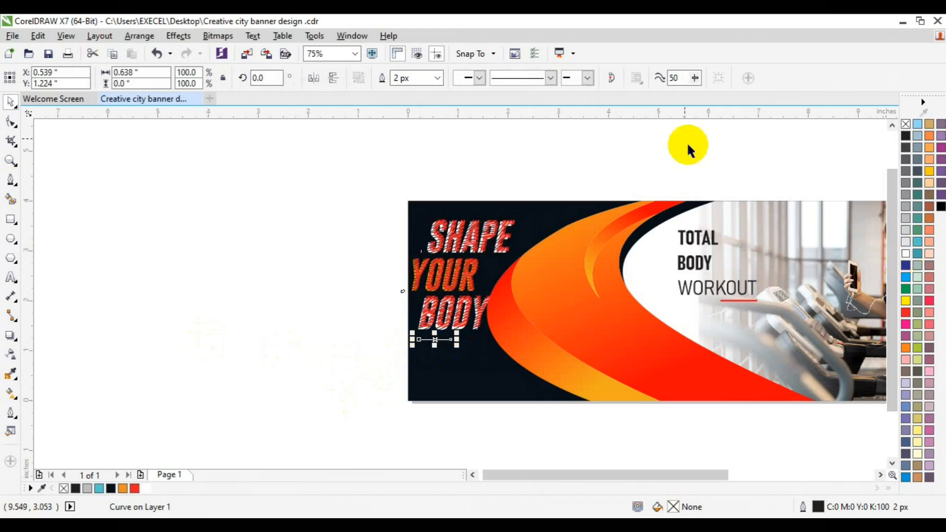
Add a solid arrowhead to the end of the white line and set its outline width to 4 px
{"action": "left_click", "coordinate": [551, 78]}
{"action": "left_click", "coordinate": [485, 76]}
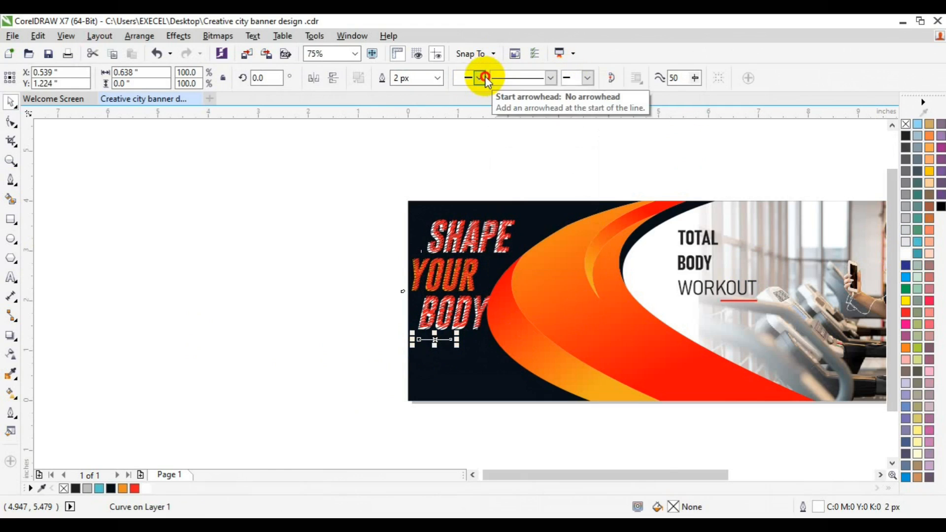
{"action": "left_click", "coordinate": [587, 78]}
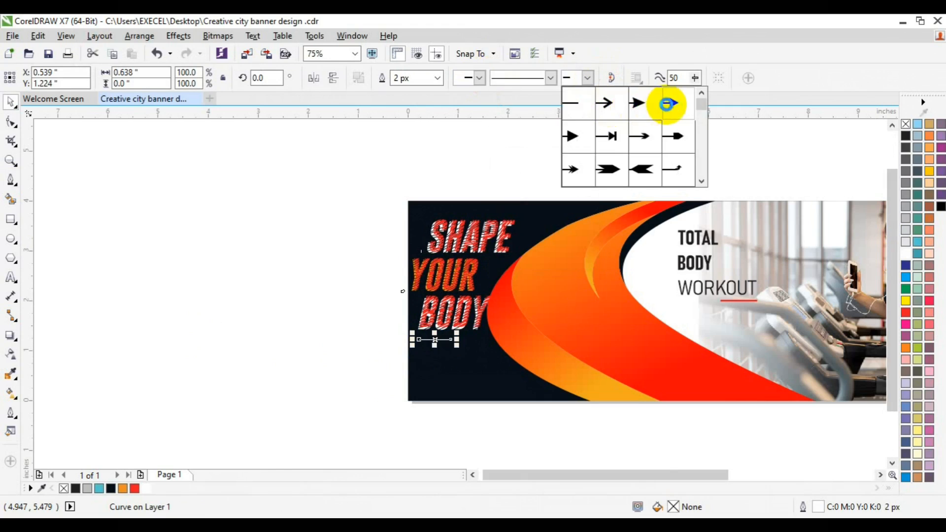
{"action": "left_click", "coordinate": [670, 104]}
{"action": "left_click", "coordinate": [437, 78]}
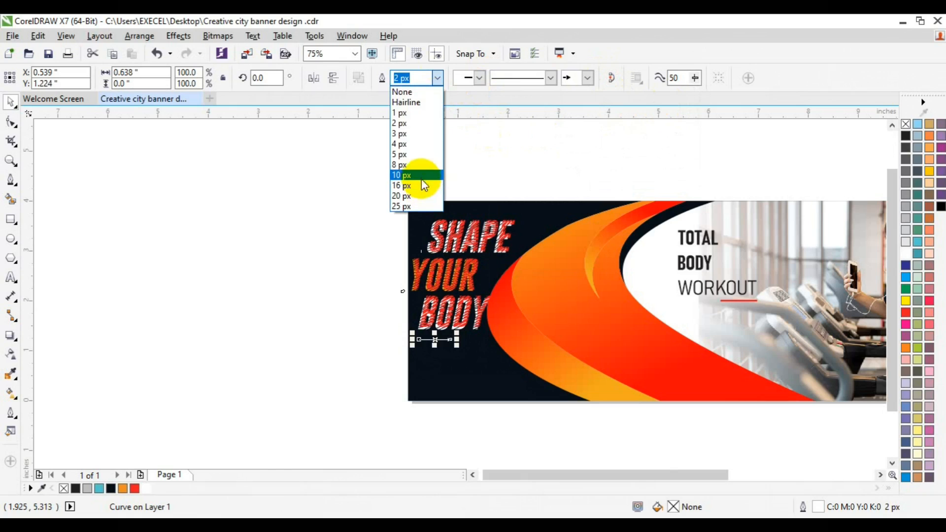
{"action": "left_click", "coordinate": [419, 170]}
{"action": "left_click", "coordinate": [440, 78]}
{"action": "left_click", "coordinate": [424, 141]}
{"action": "left_click", "coordinate": [423, 137]}
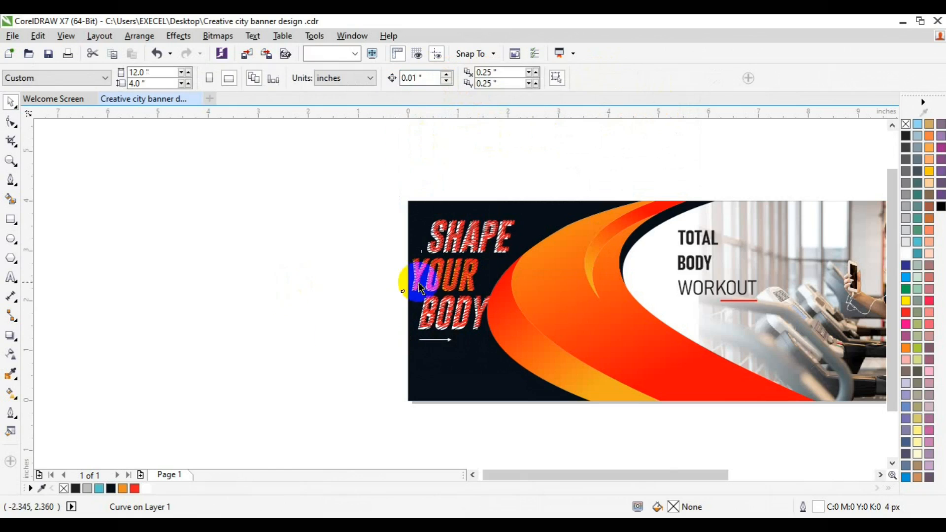
Move the white arrow slightly up, closer to the BODY text
{"action": "left_click", "coordinate": [442, 340]}
{"action": "left_click_drag", "start_coordinate": [442, 340], "coordinate": [442, 336]}
{"action": "left_click", "coordinate": [541, 439]}
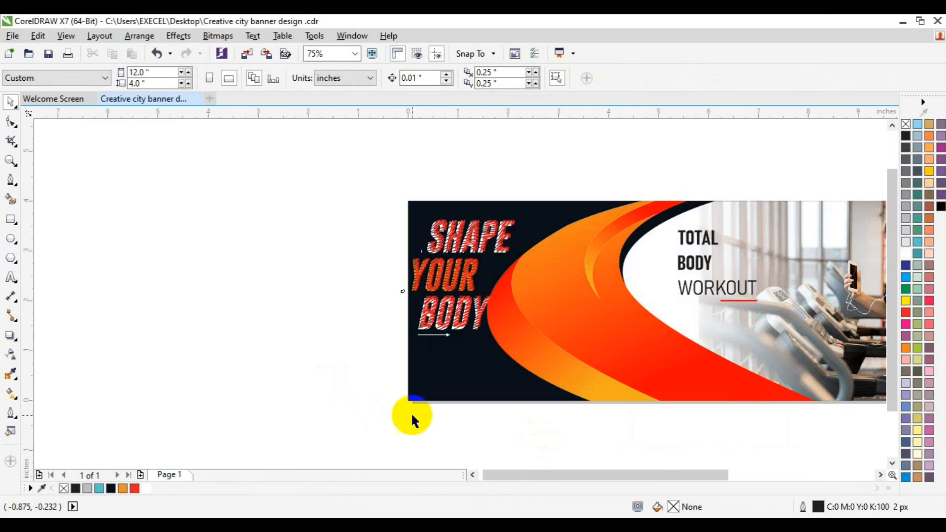
{"action": "left_click", "coordinate": [10, 279]}
{"action": "left_click", "coordinate": [186, 389]}
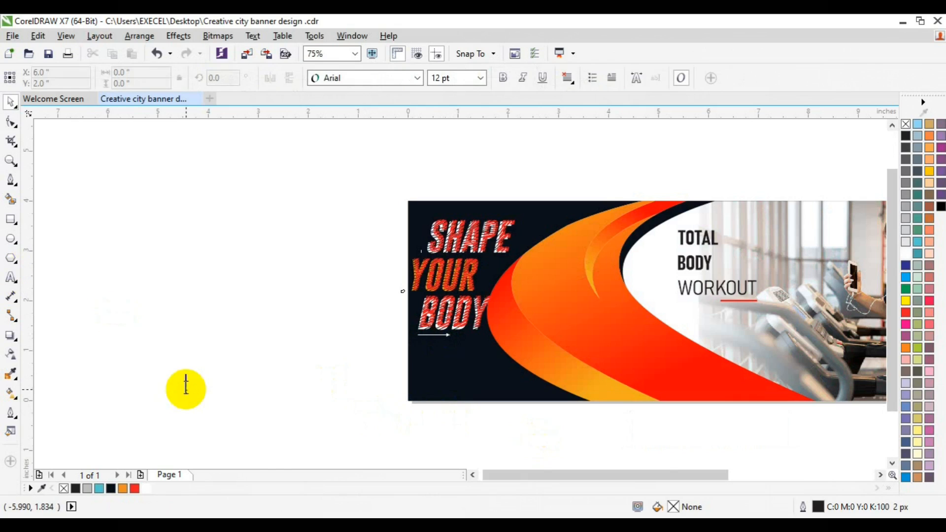
{"action": "type", "text": "W"}
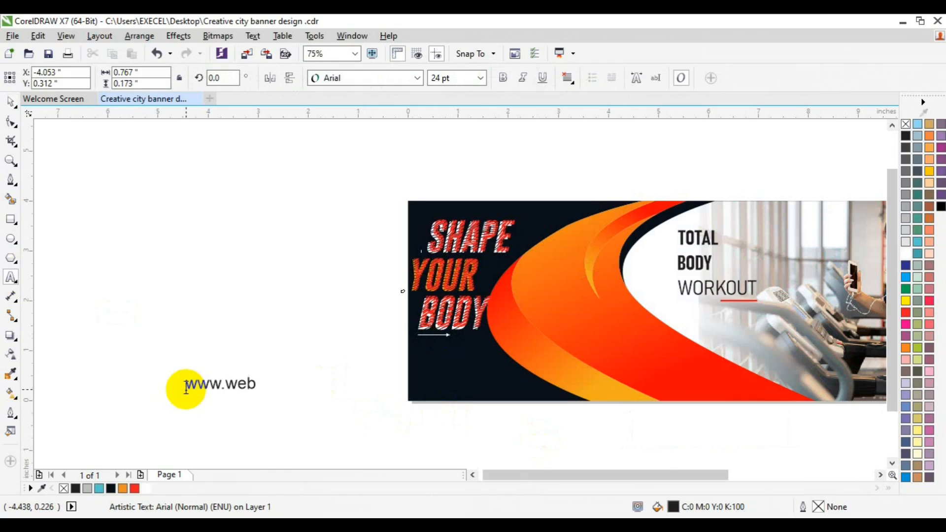
{"action": "key", "text": "ctrl+a"}
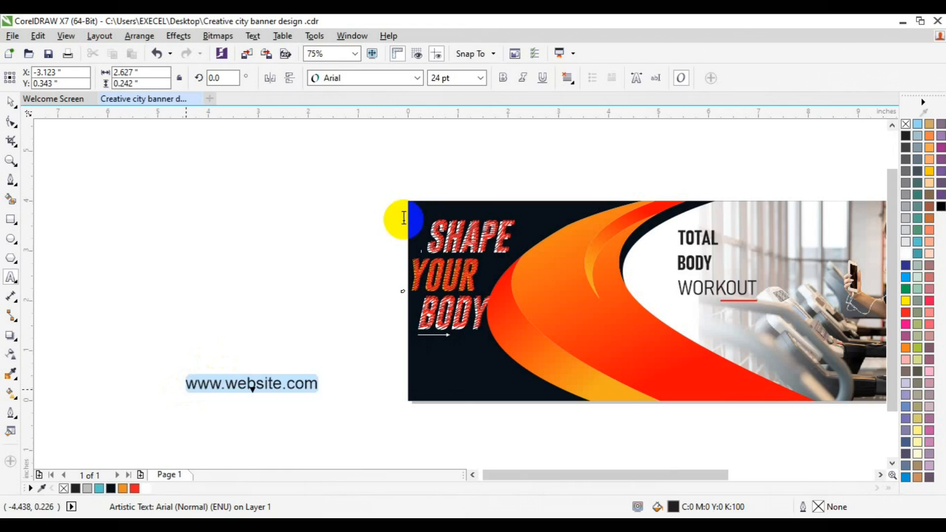
{"action": "left_click", "coordinate": [480, 78]}
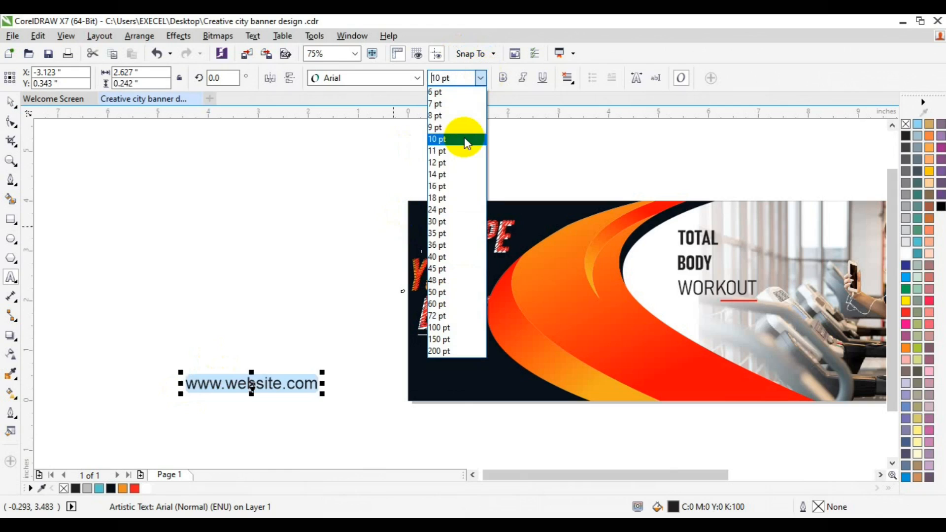
{"action": "left_click", "coordinate": [465, 170]}
{"action": "left_click", "coordinate": [10, 101]}
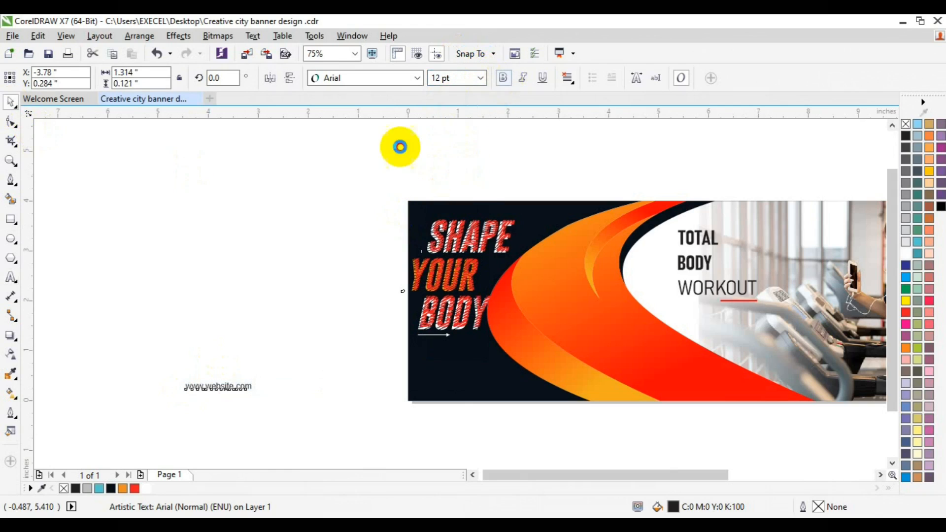
Move the website text onto the navy area at about X 1.20, Y 0.23 inches and fill it with white
{"action": "left_click_drag", "start_coordinate": [222, 388], "coordinate": [468, 389]}
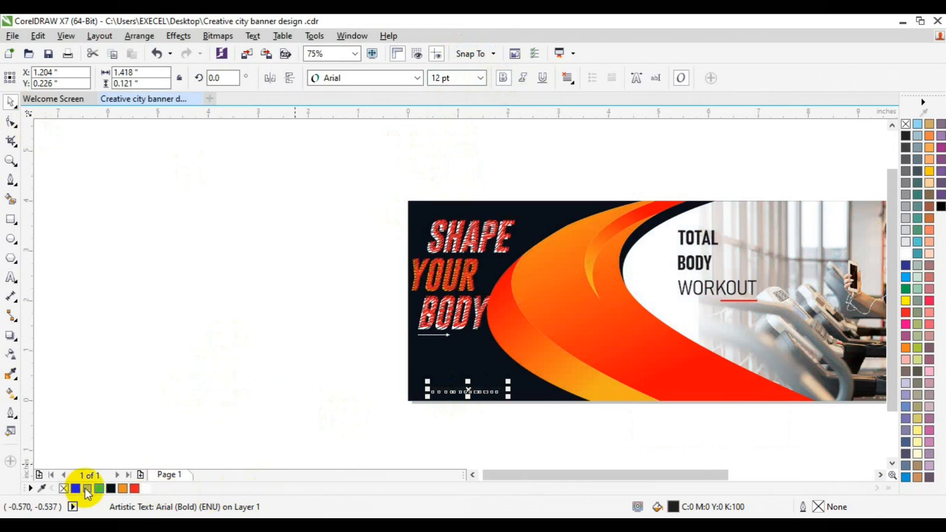
{"action": "left_click", "coordinate": [147, 489]}
{"action": "left_click", "coordinate": [43, 202]}
{"action": "left_click", "coordinate": [10, 161]}
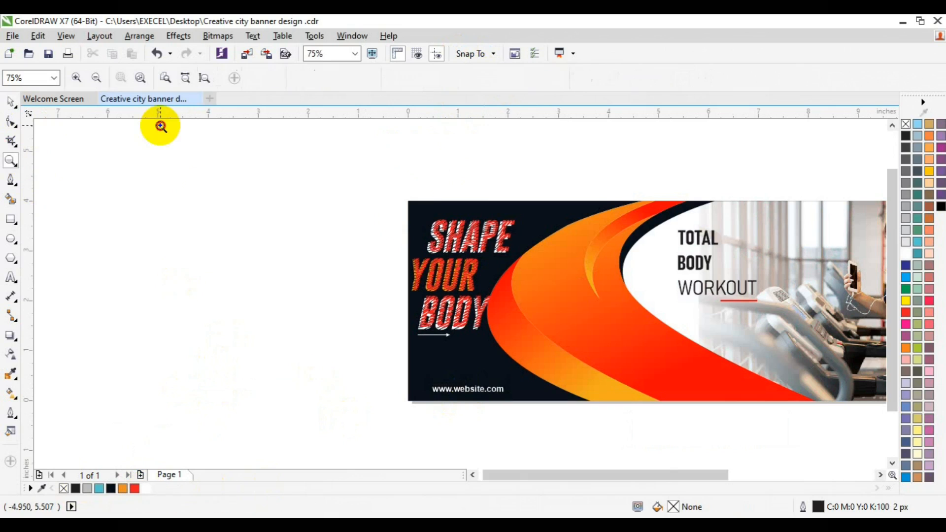
{"action": "left_click", "coordinate": [97, 77]}
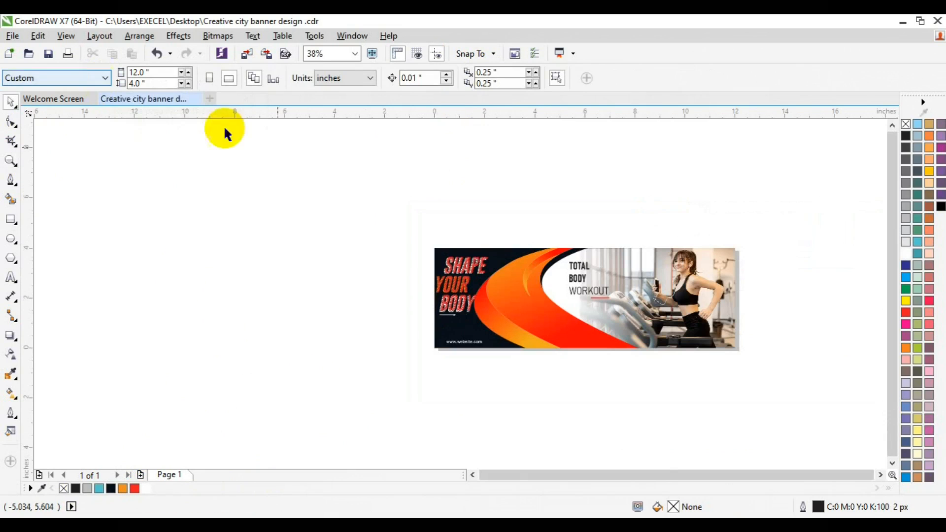